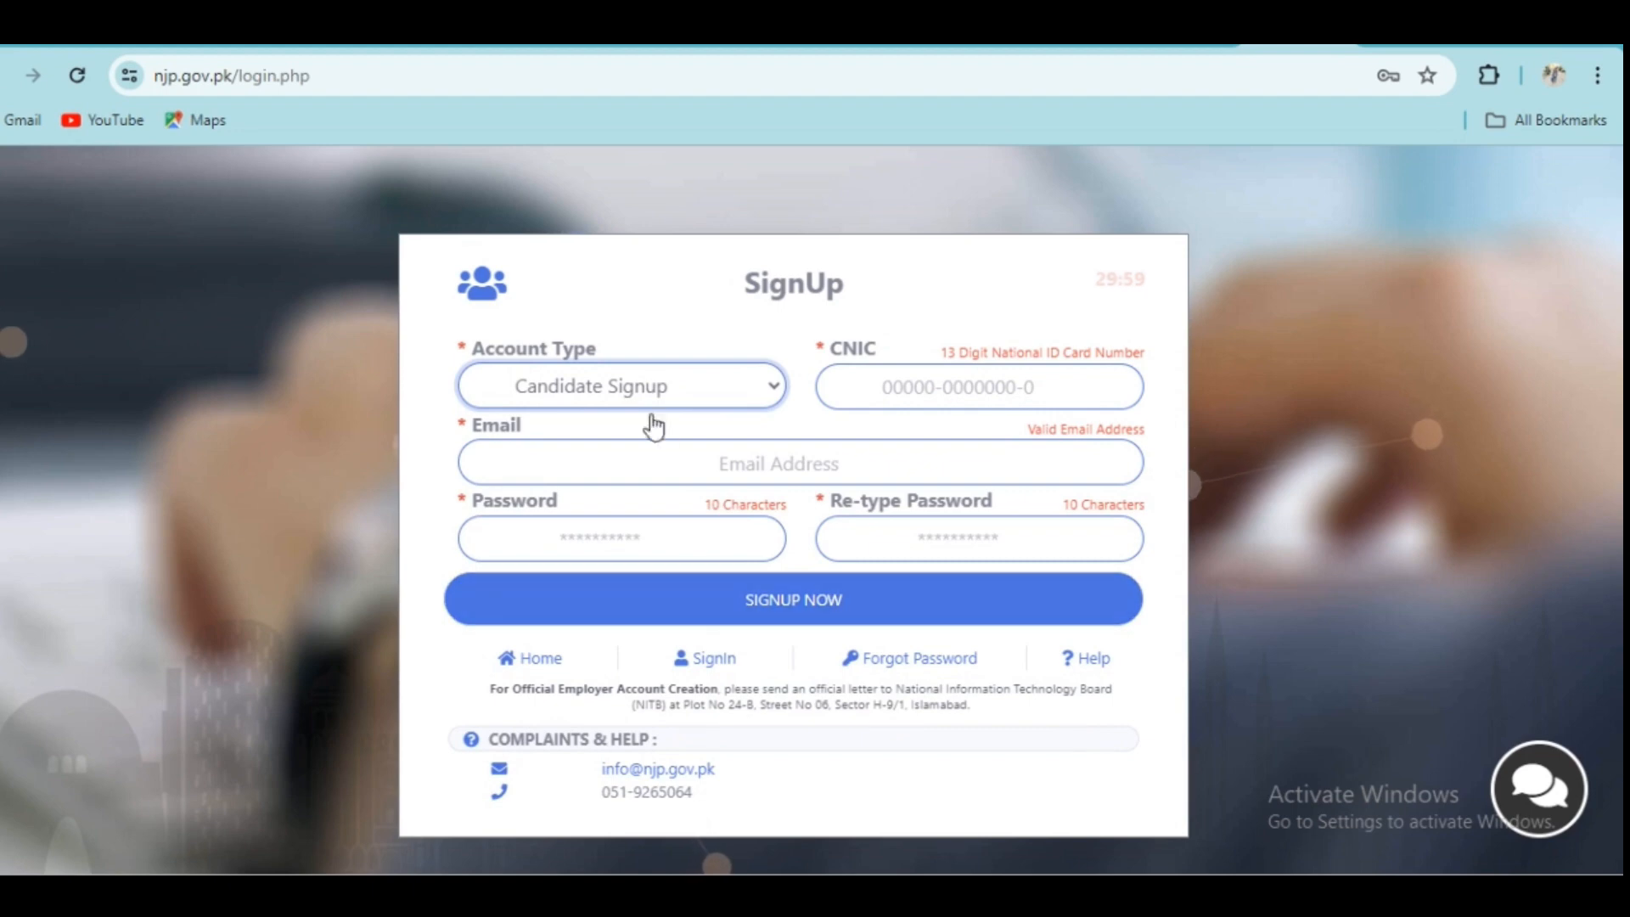
- Sign up as a Candidate by entering the CNIC number and then the email address
click(630, 386)
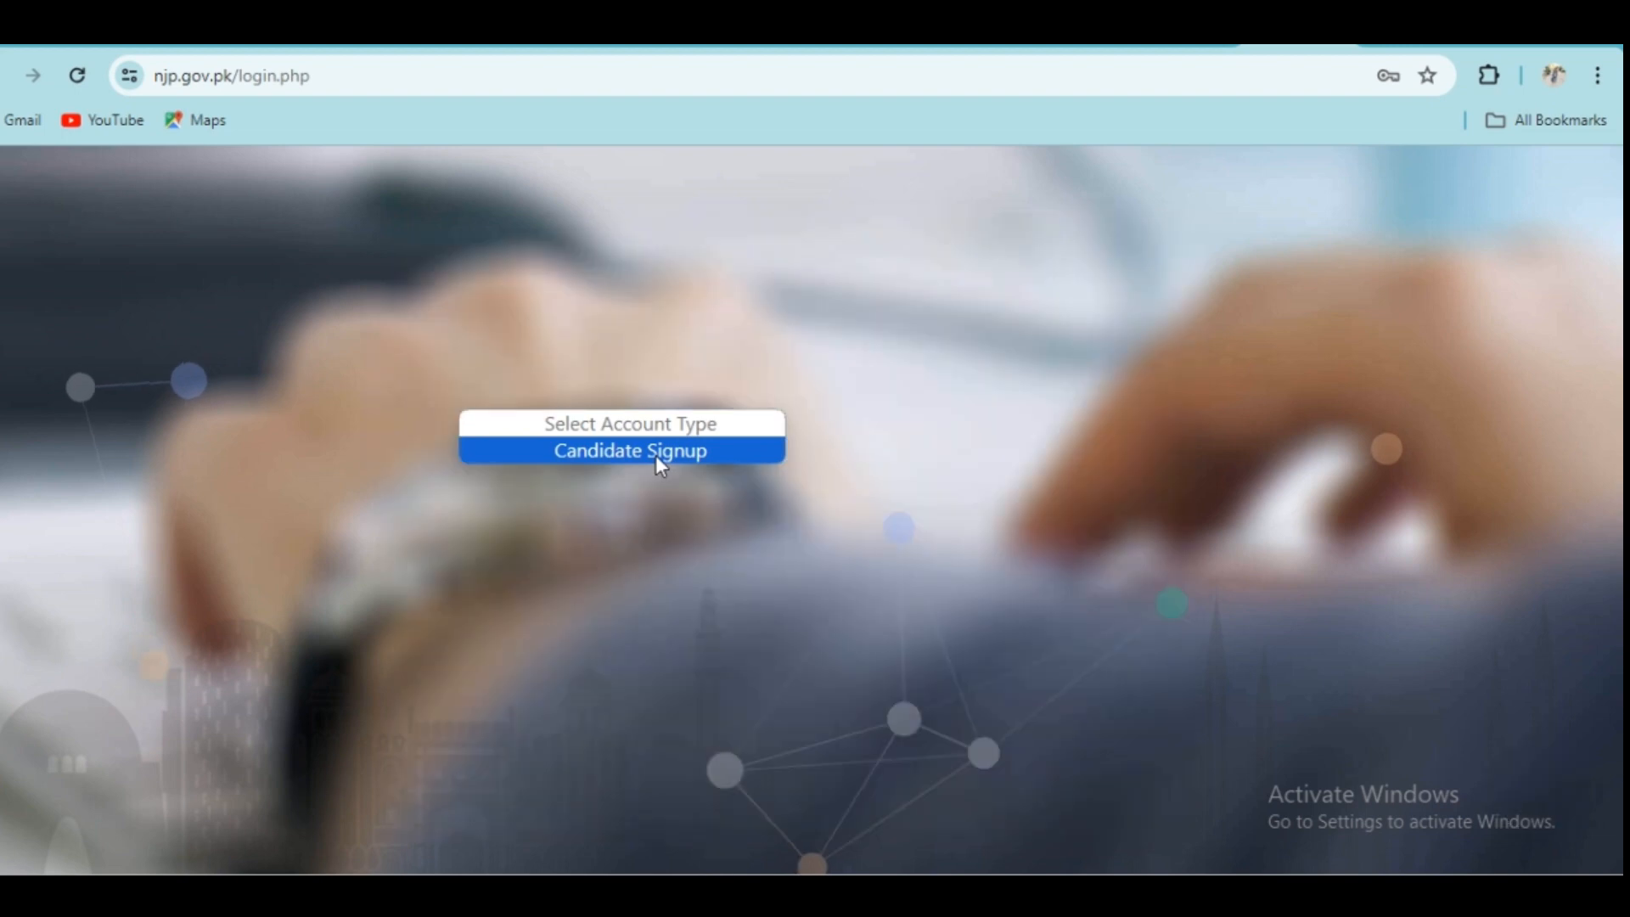
click(655, 455)
click(928, 371)
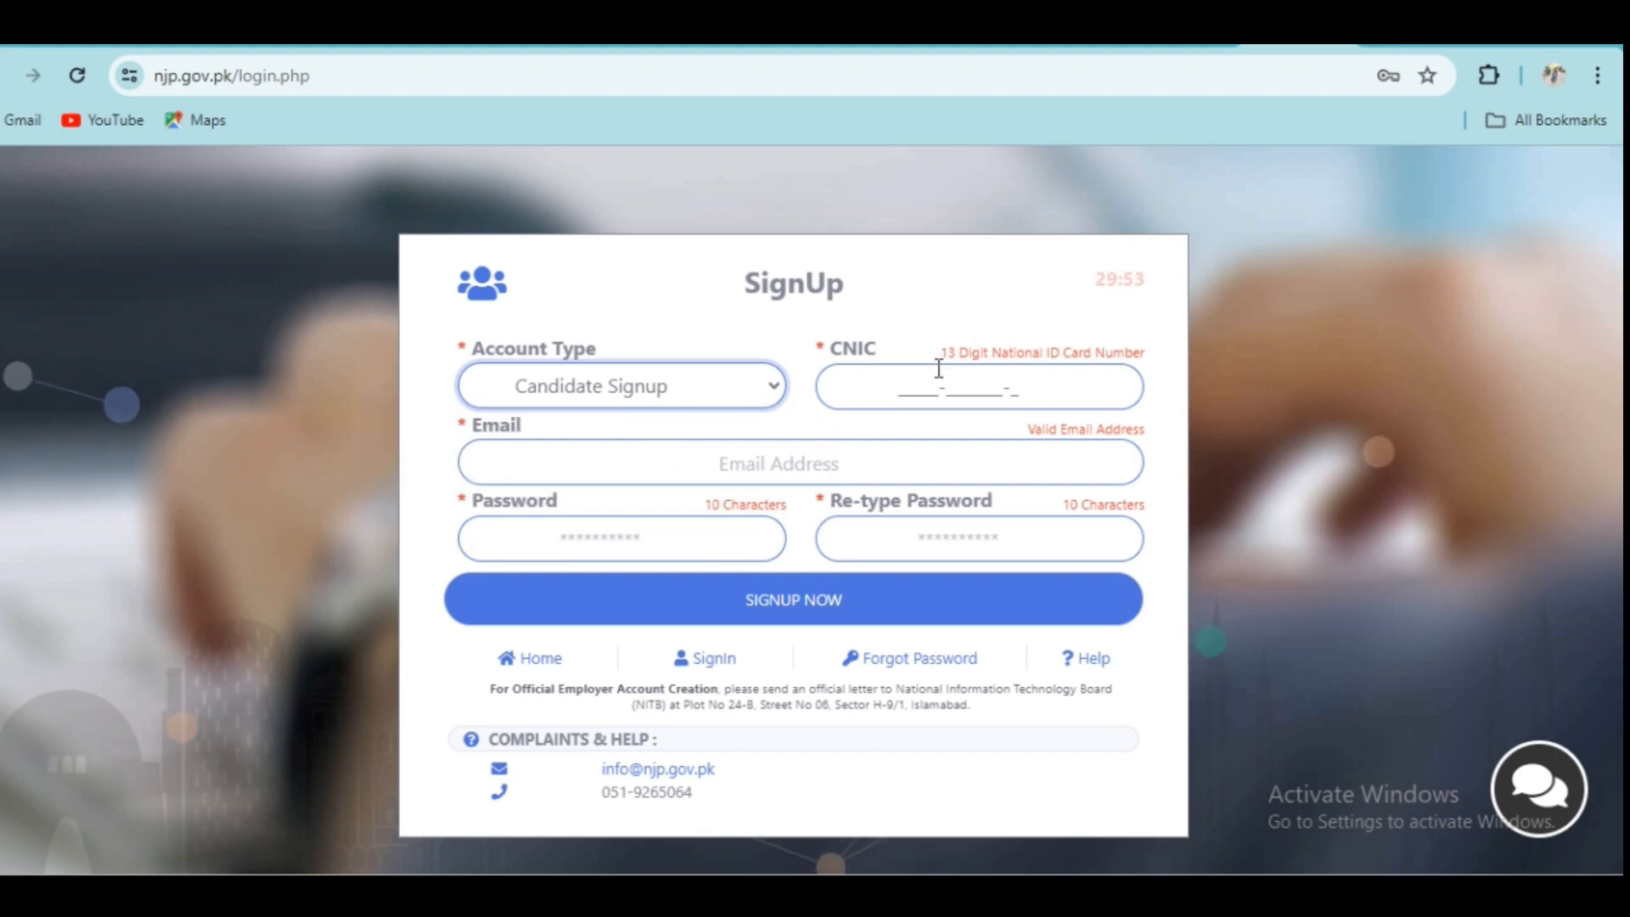
click(898, 387)
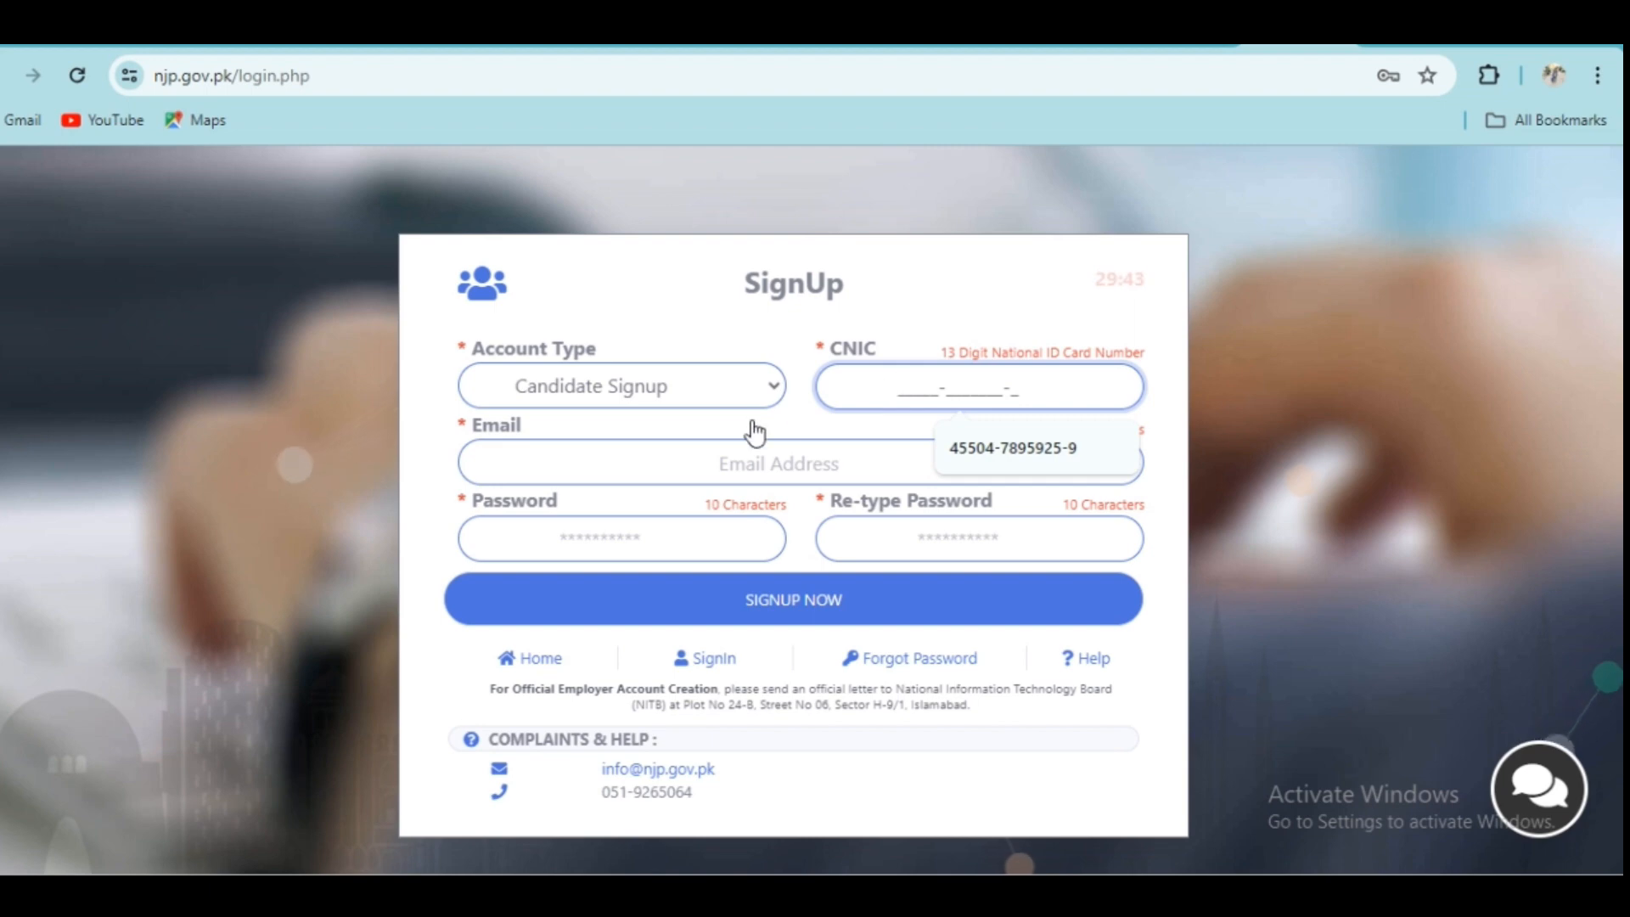
click(740, 465)
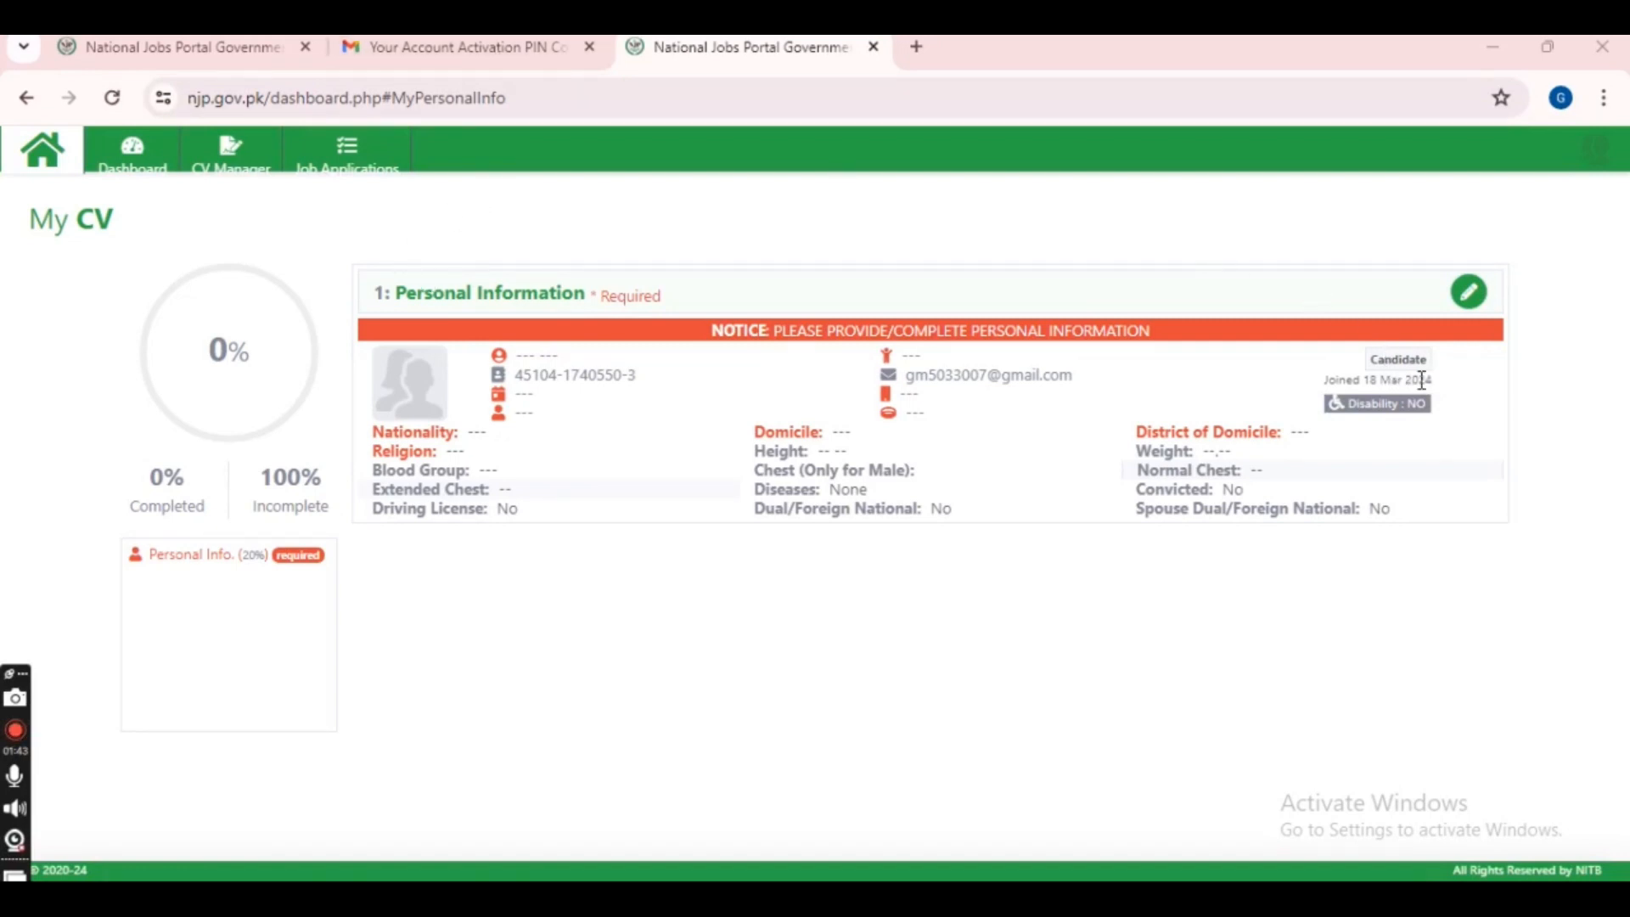
- Edit Personal Information with the candidate's first name, last name and father's name
click(1466, 294)
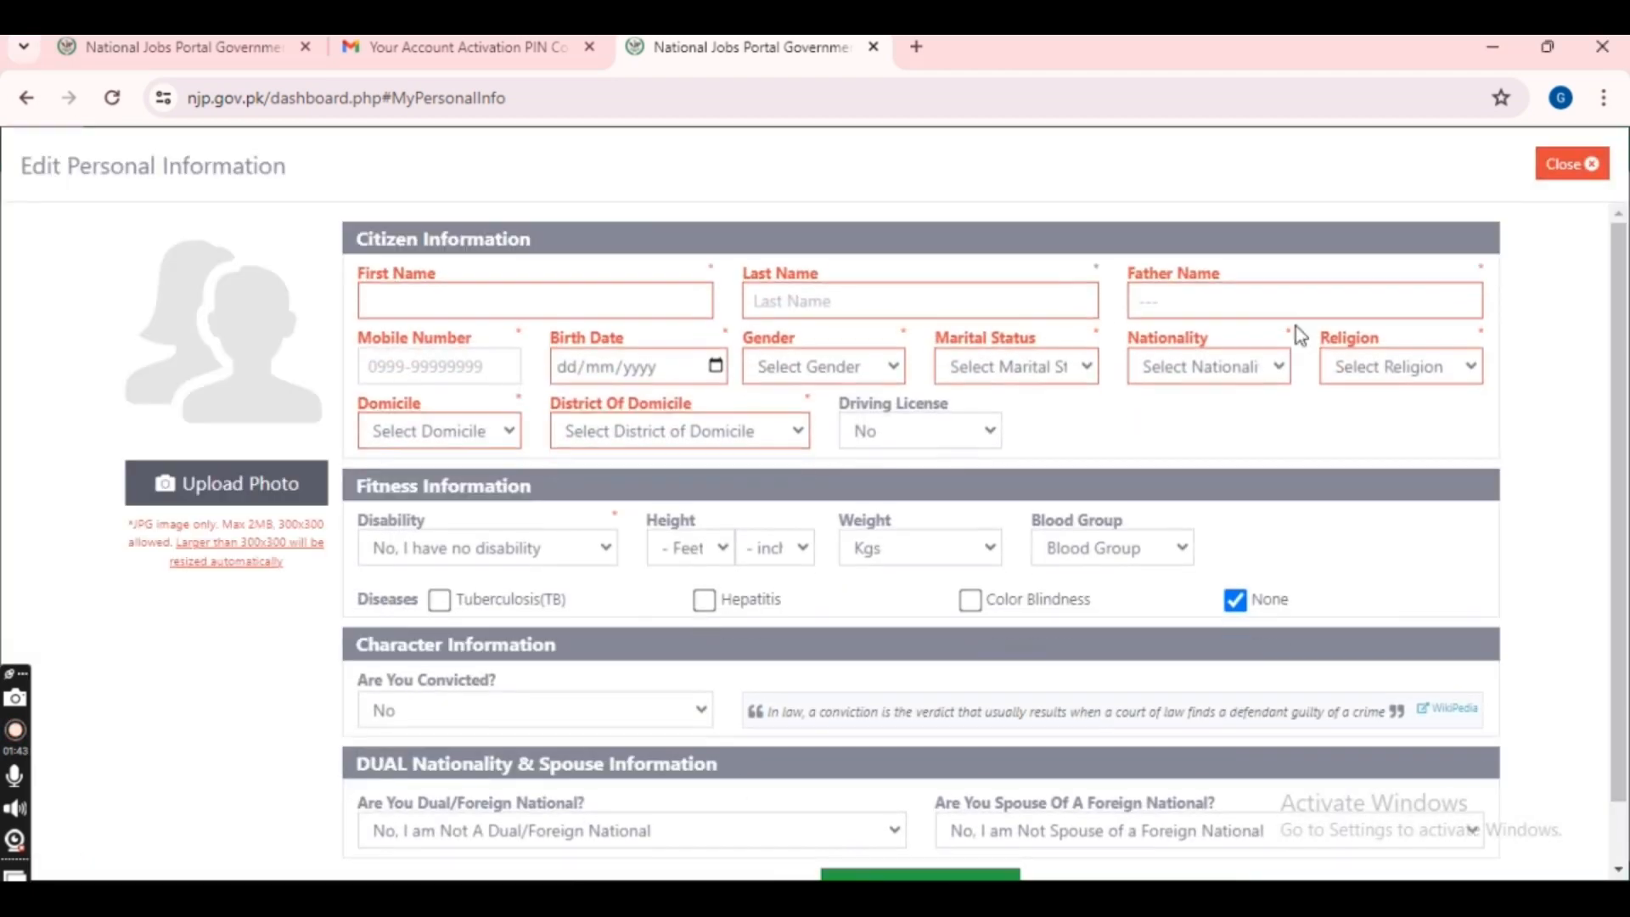
click(593, 301)
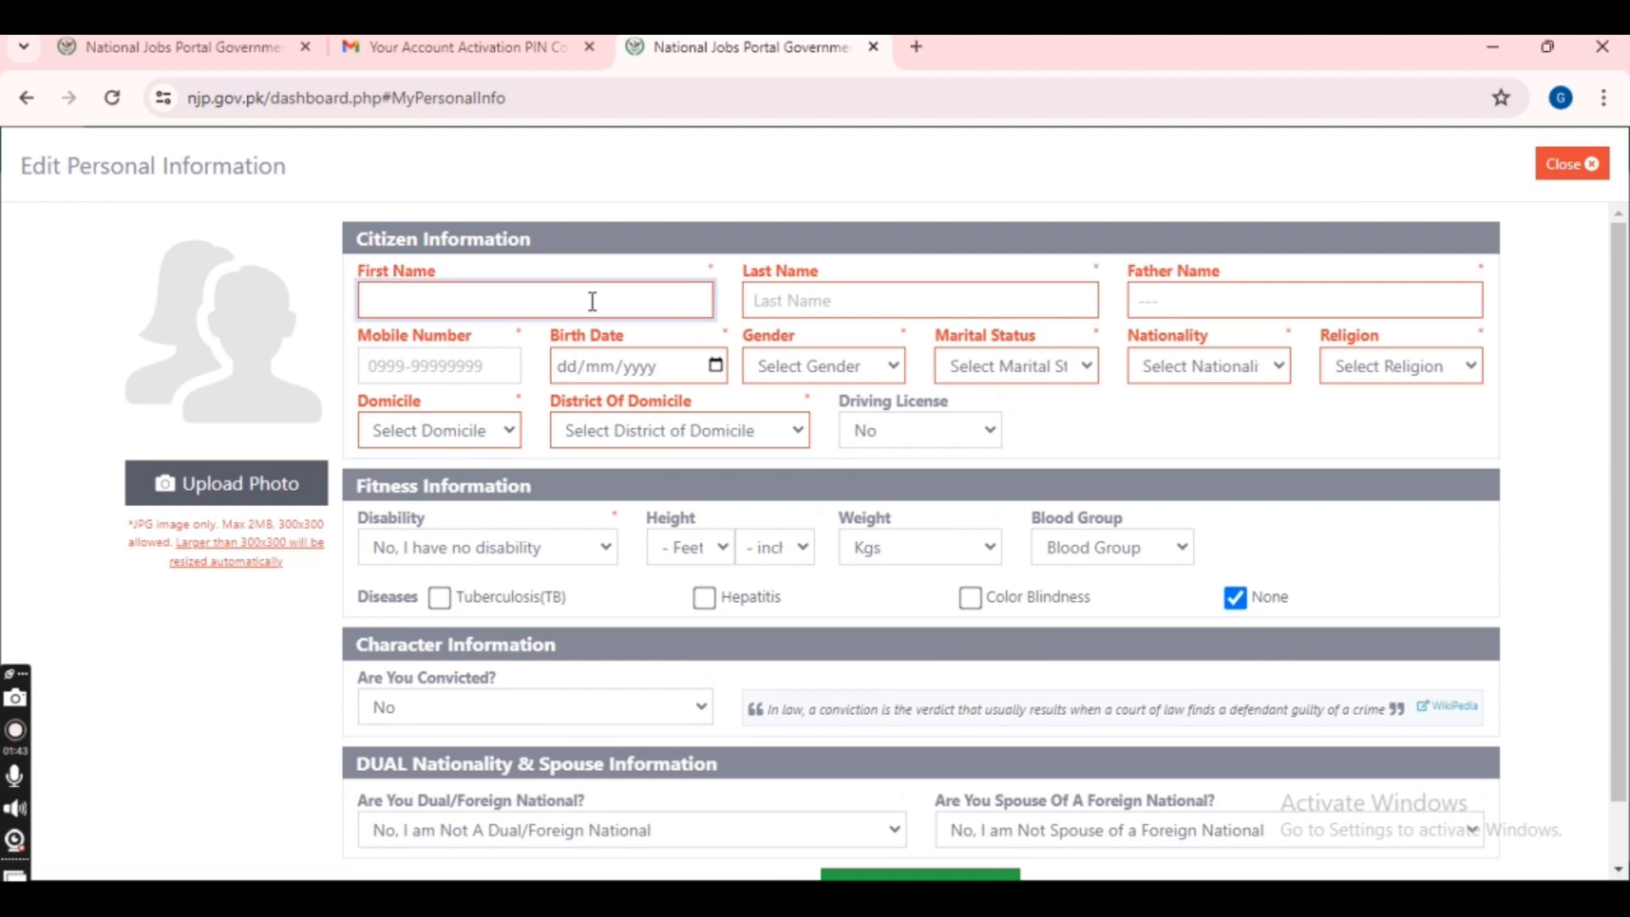
click(832, 301)
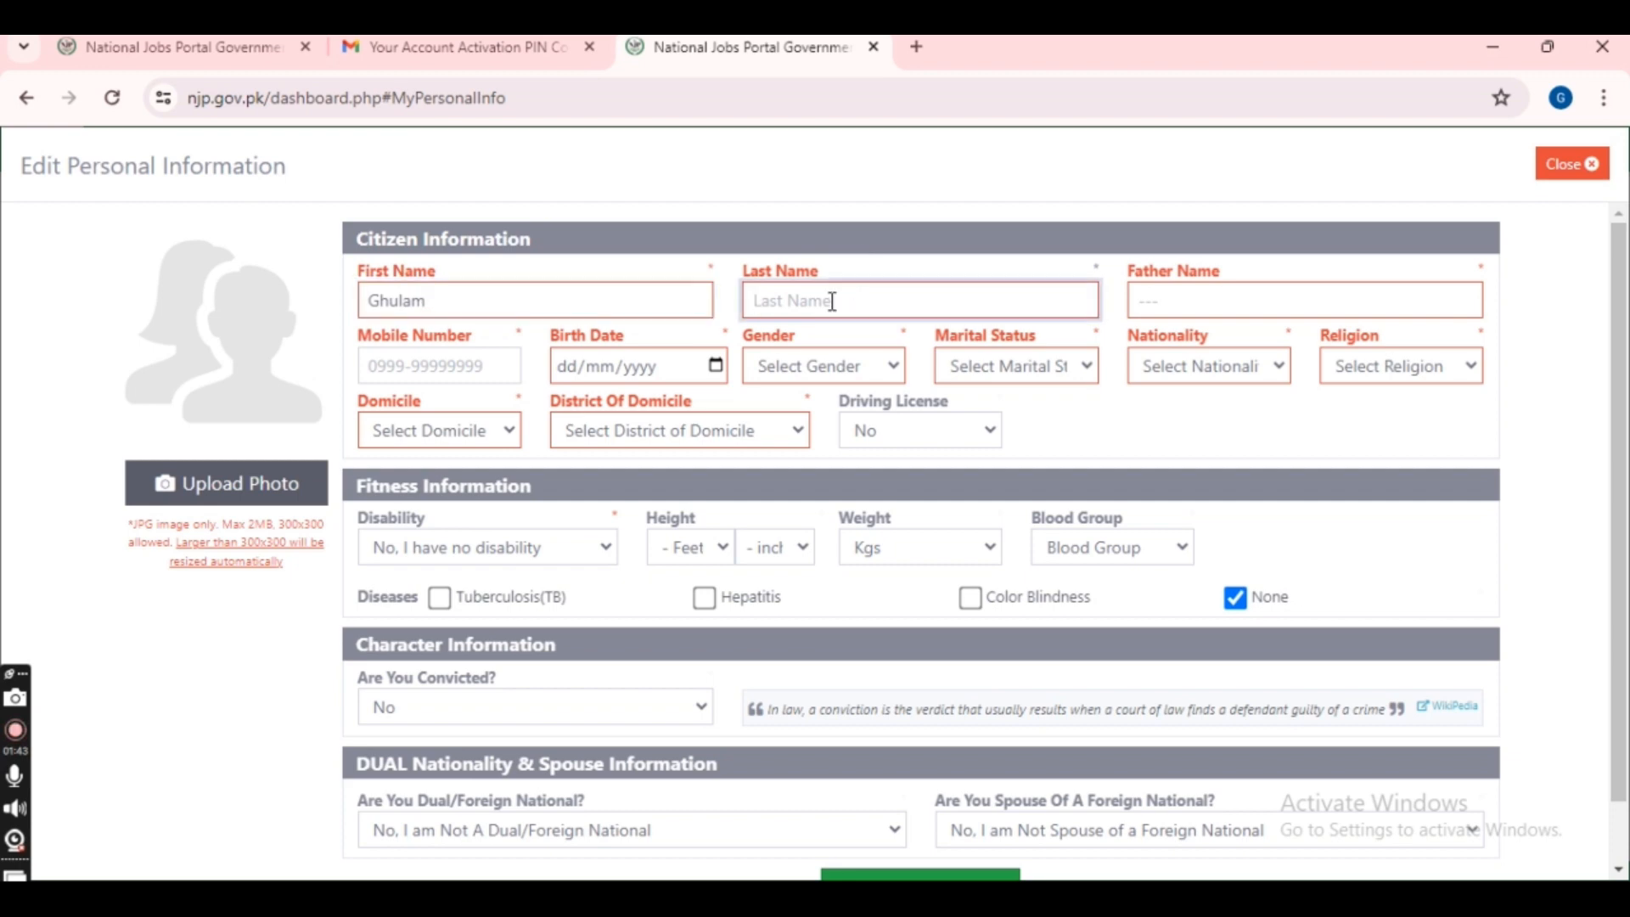
click(1155, 303)
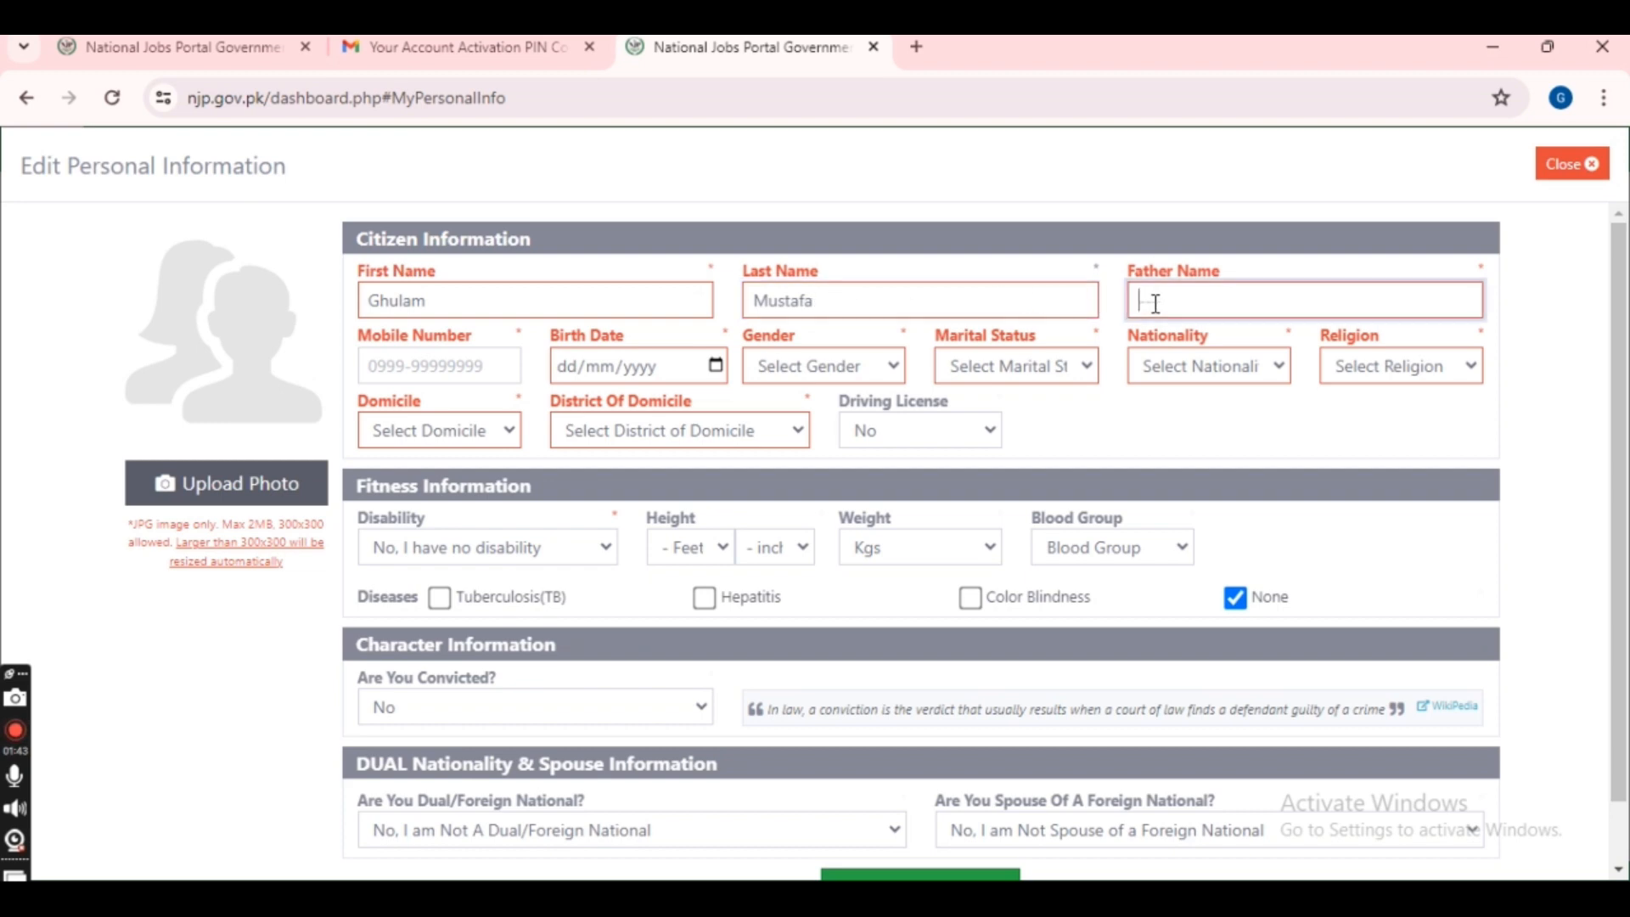
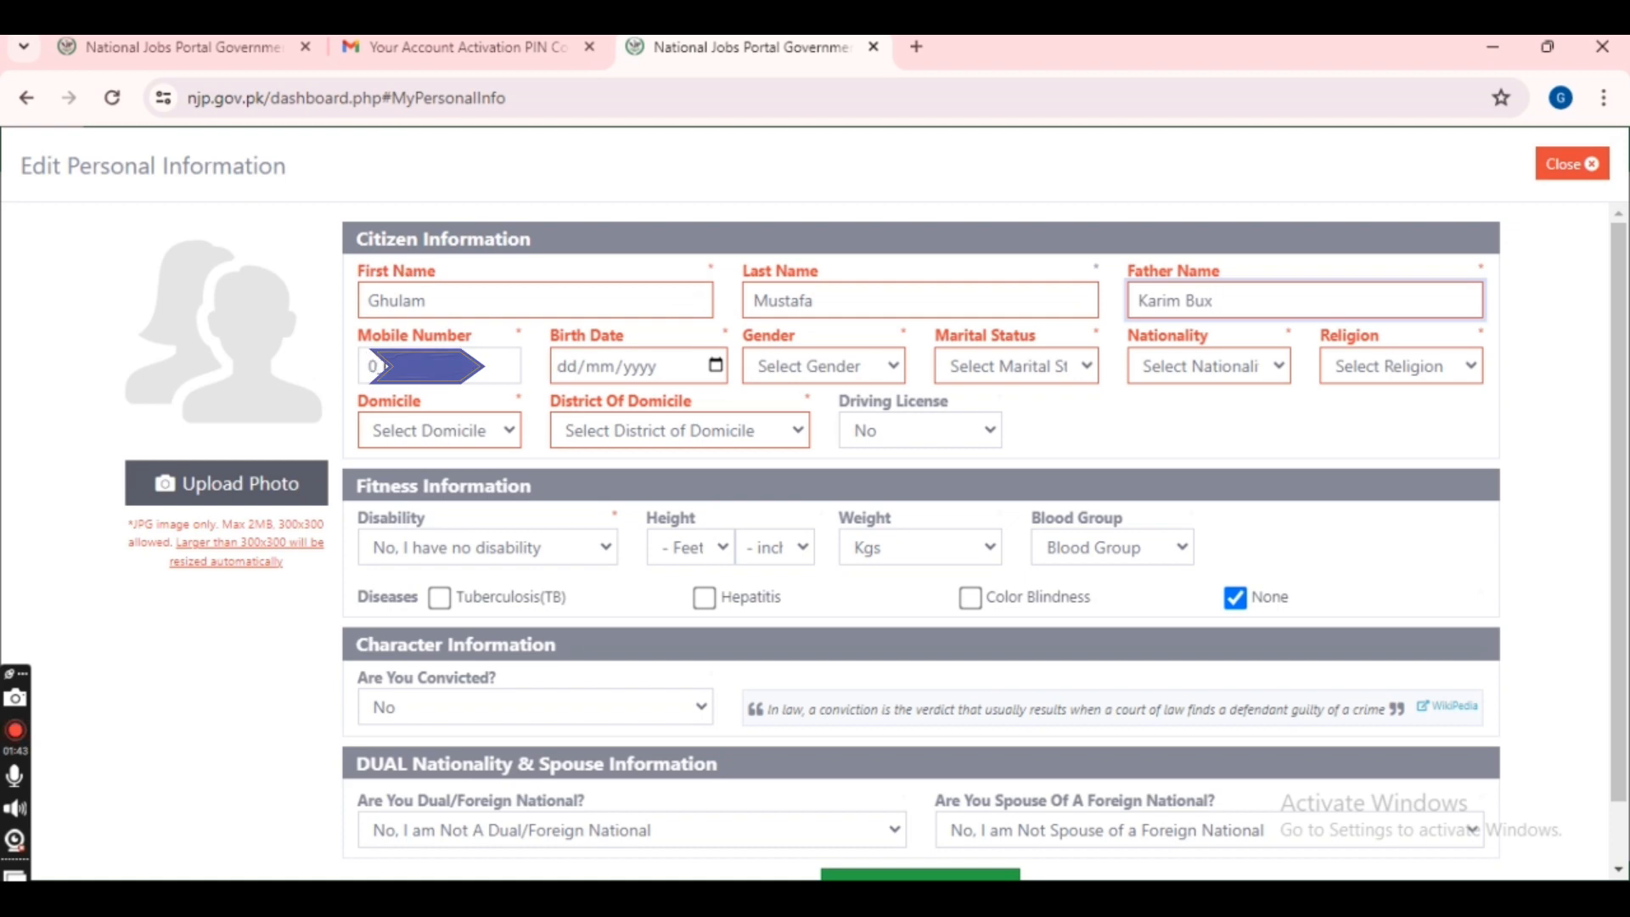
click(379, 366)
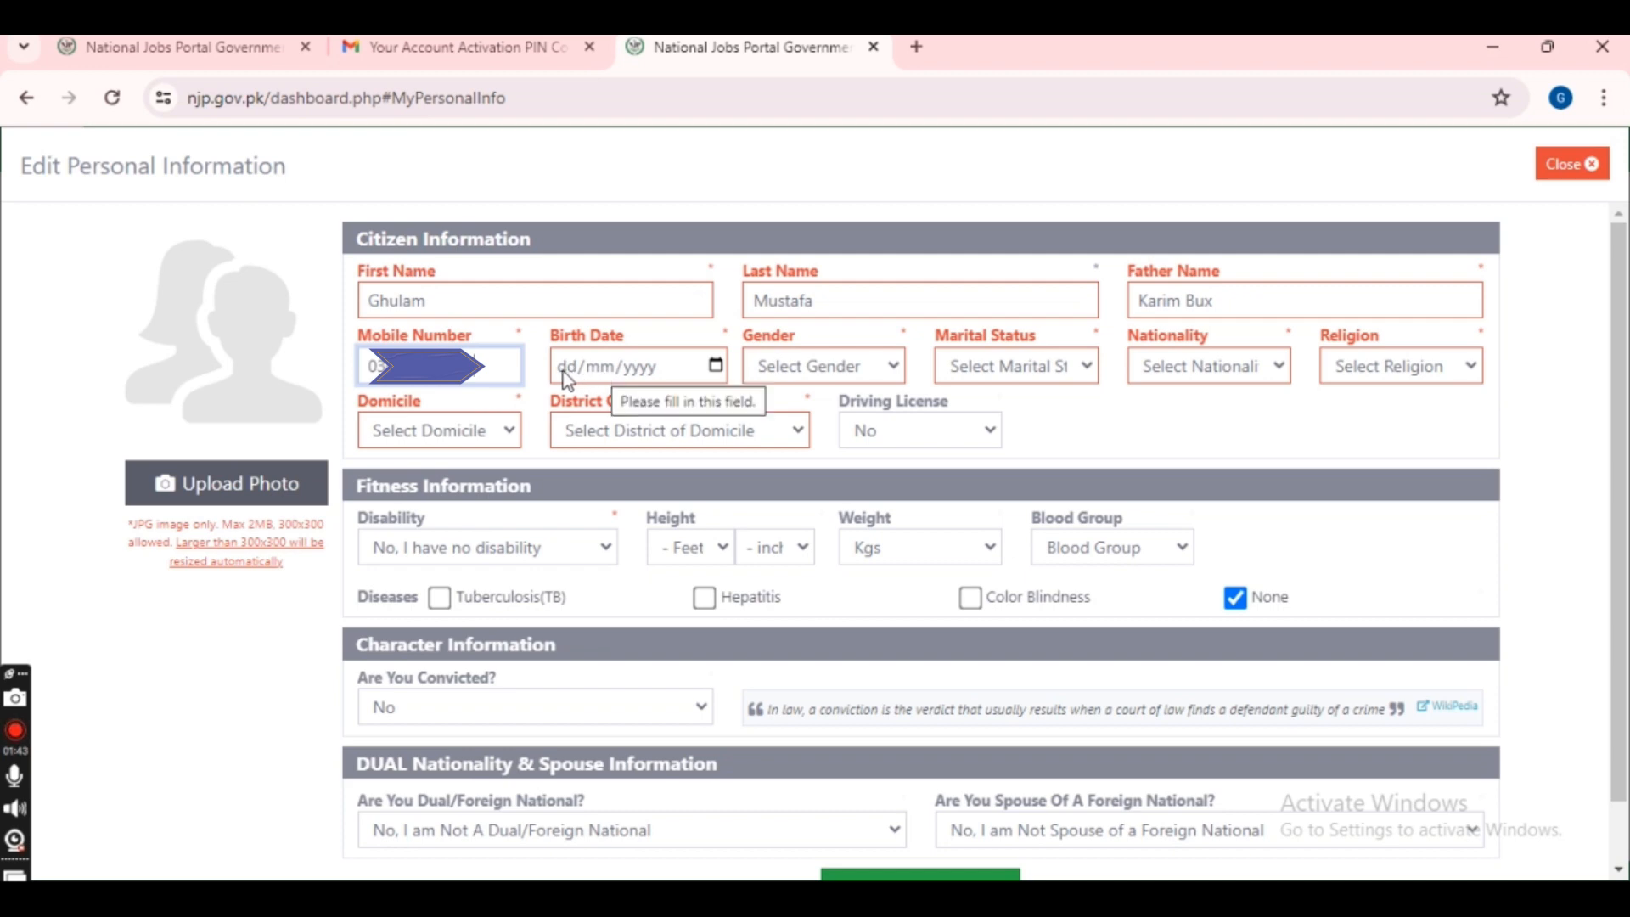
- Pick 21 July 2004 as the birth date using the calendar's year and month views
click(718, 366)
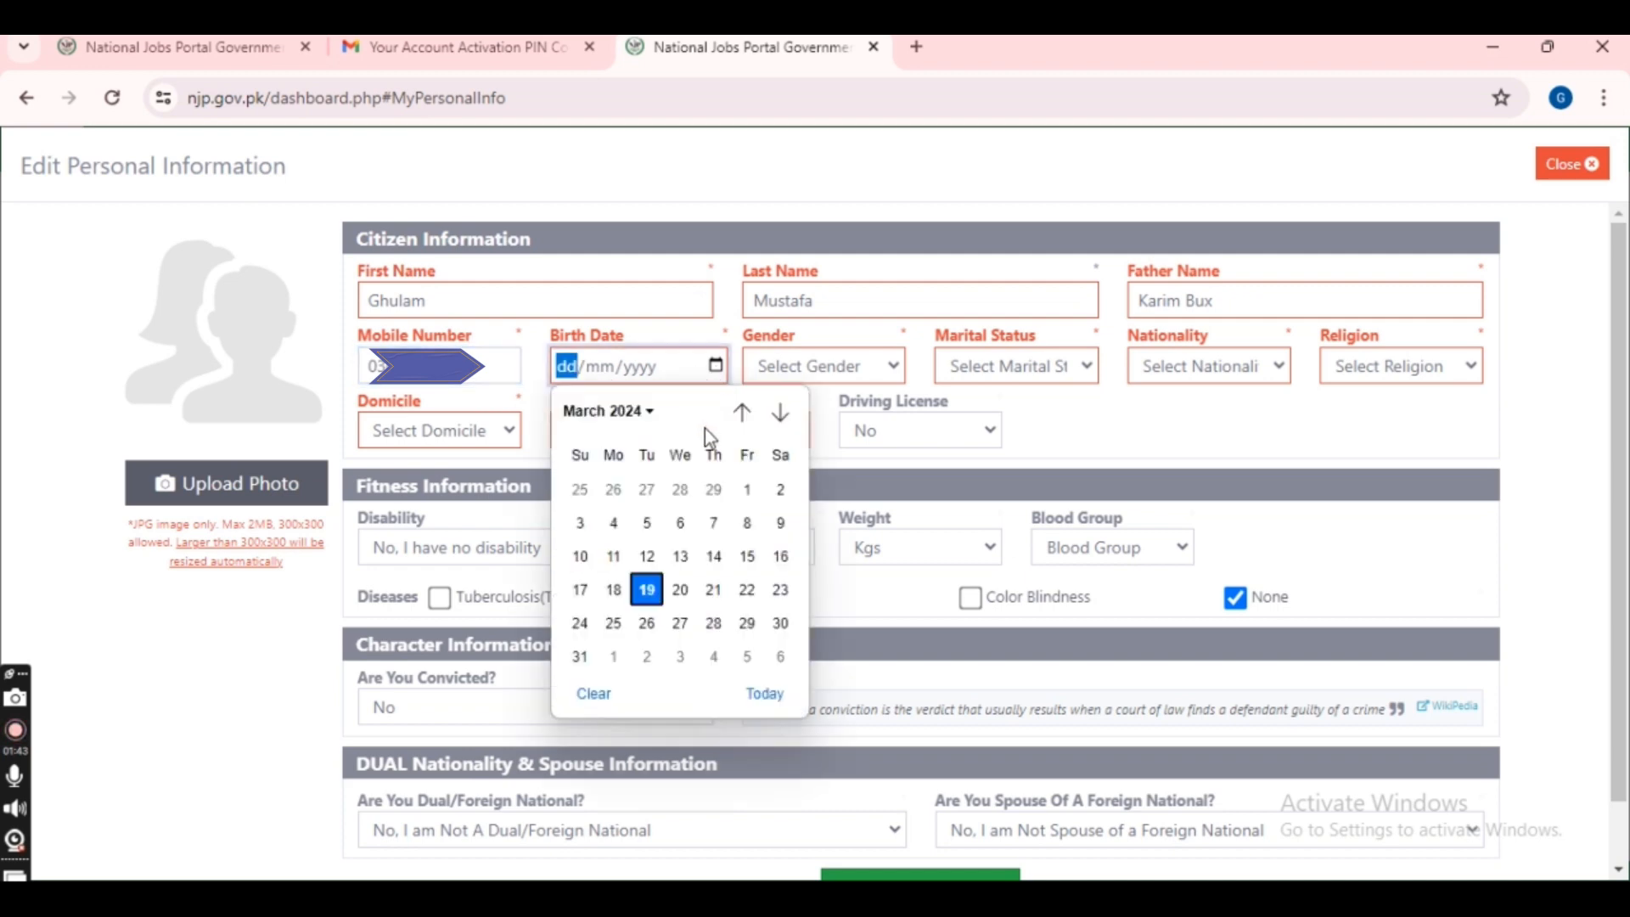
click(650, 411)
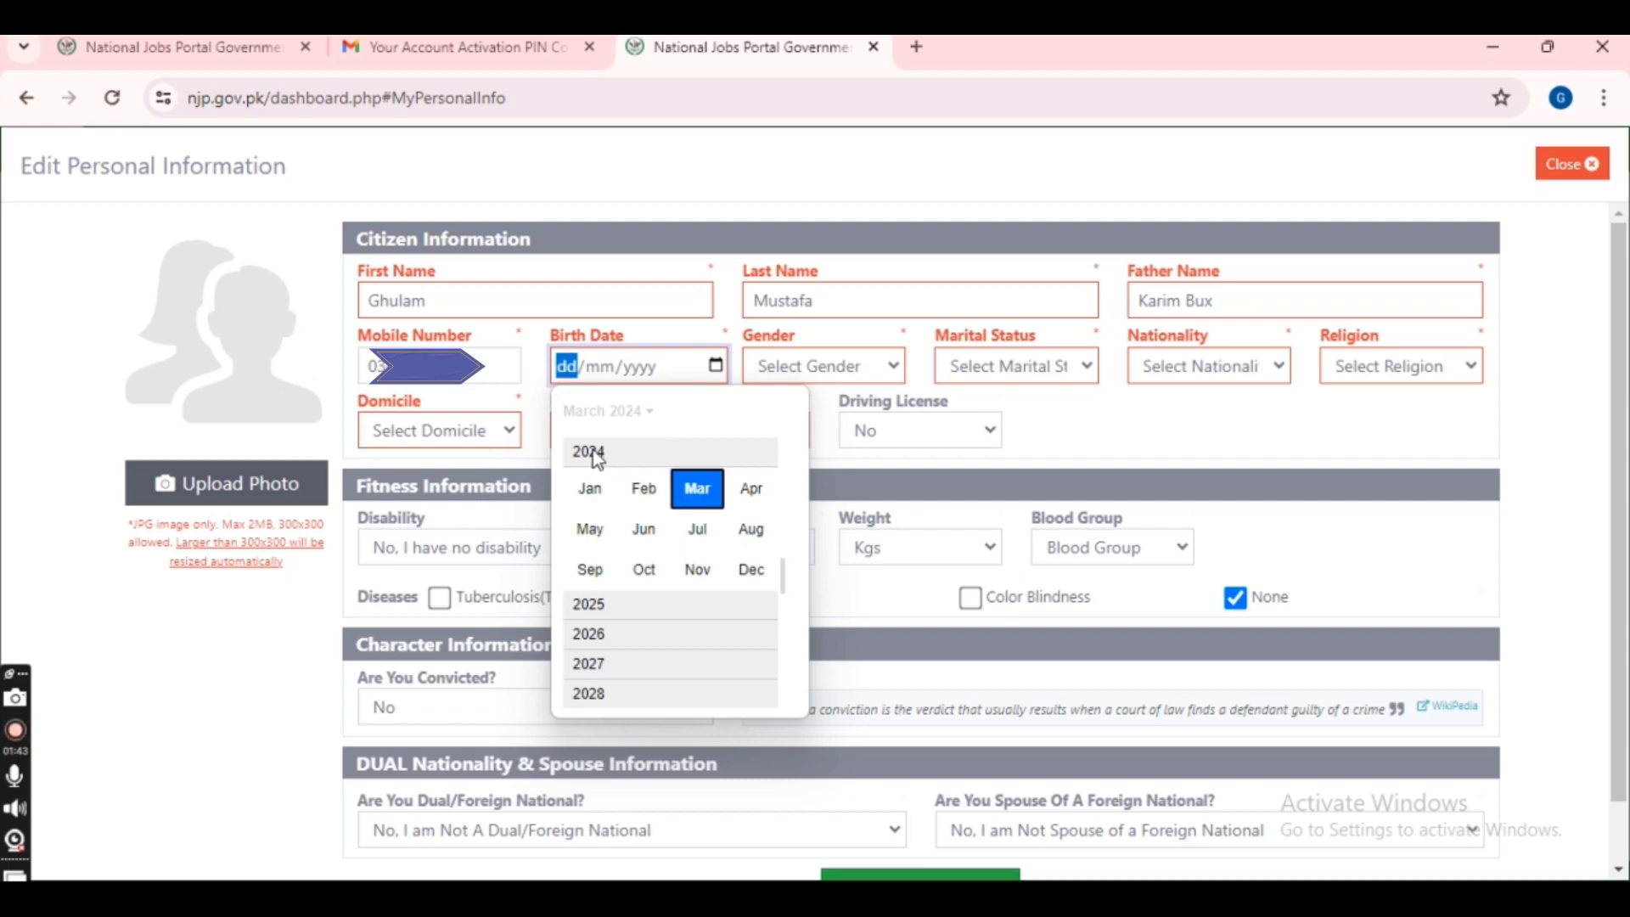
scroll(633, 505, up, 2)
scroll(633, 506, up, 5)
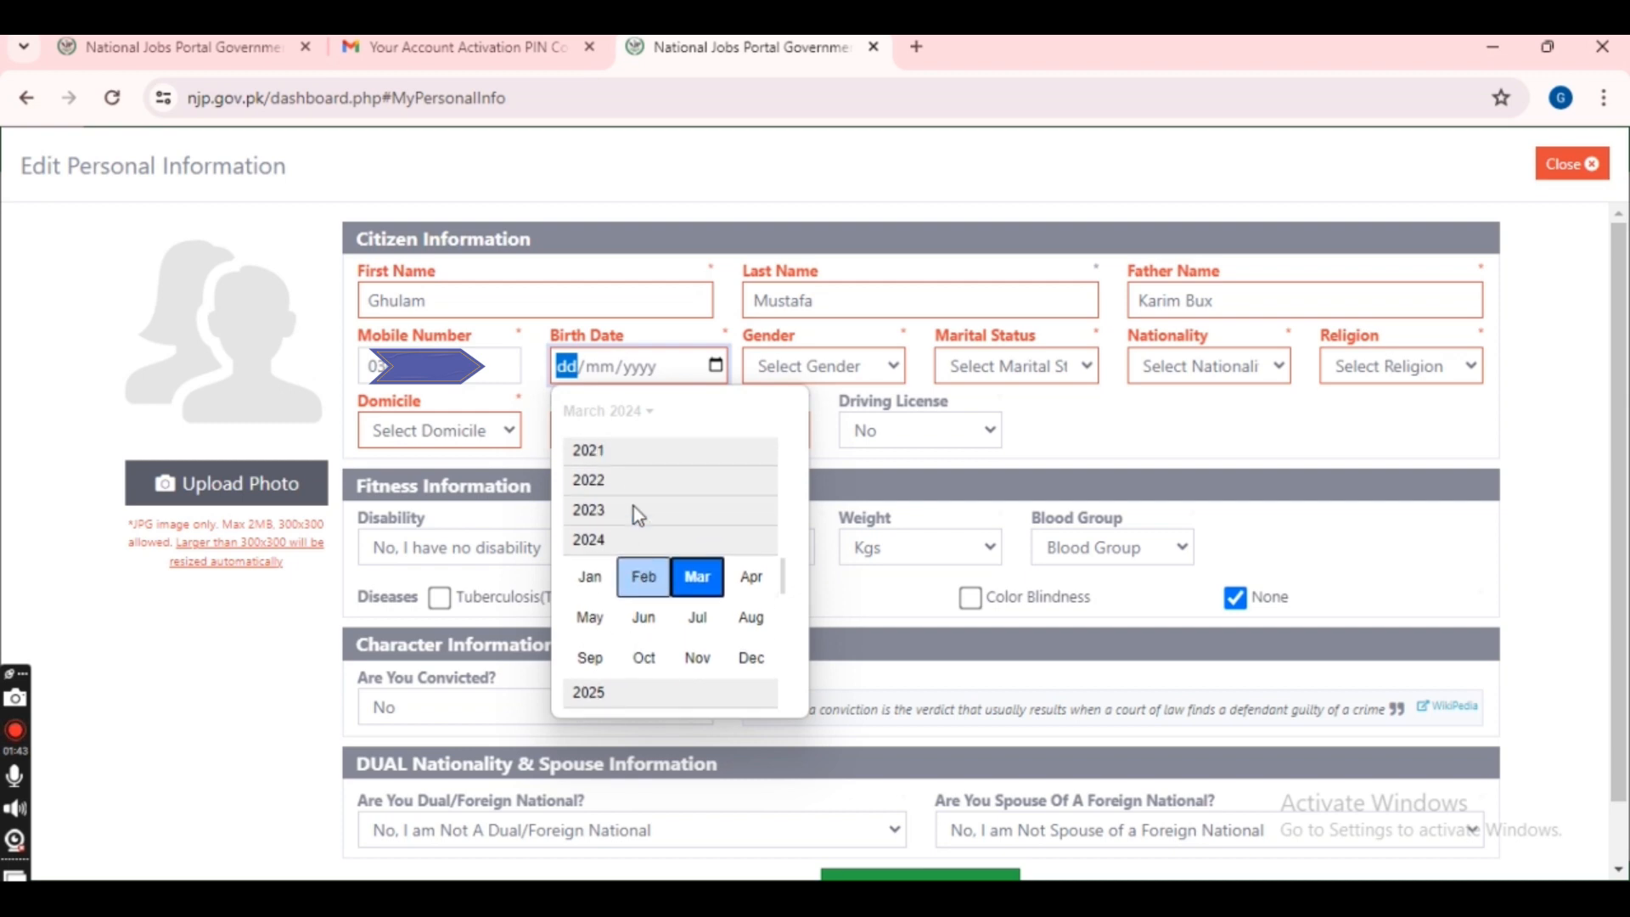
scroll(633, 506, up, 5)
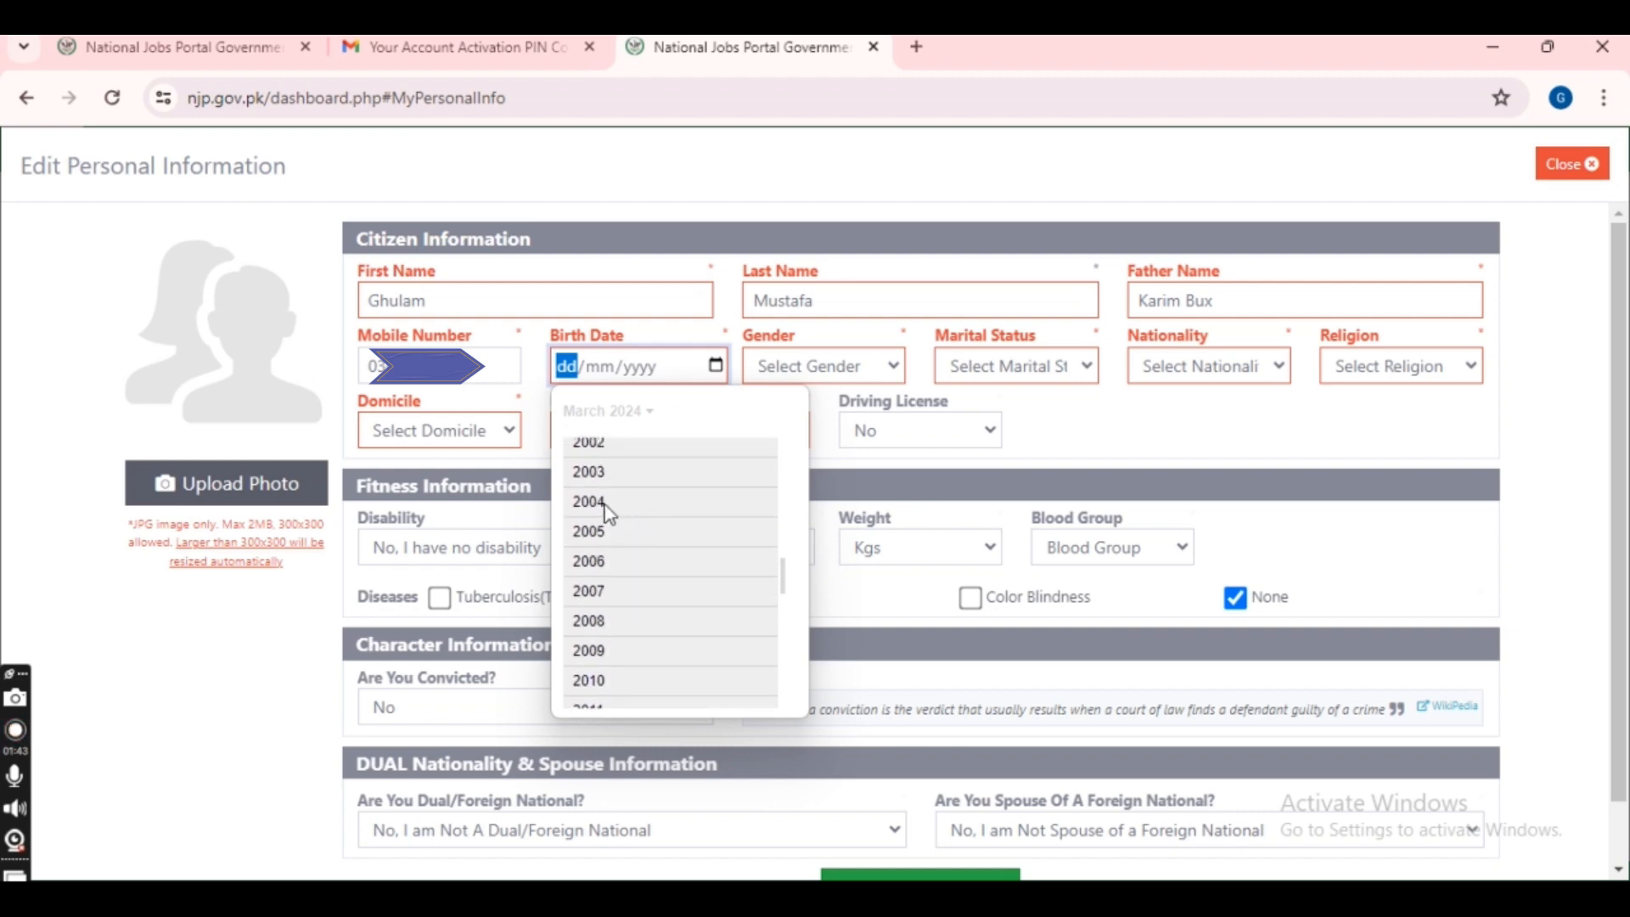
click(607, 507)
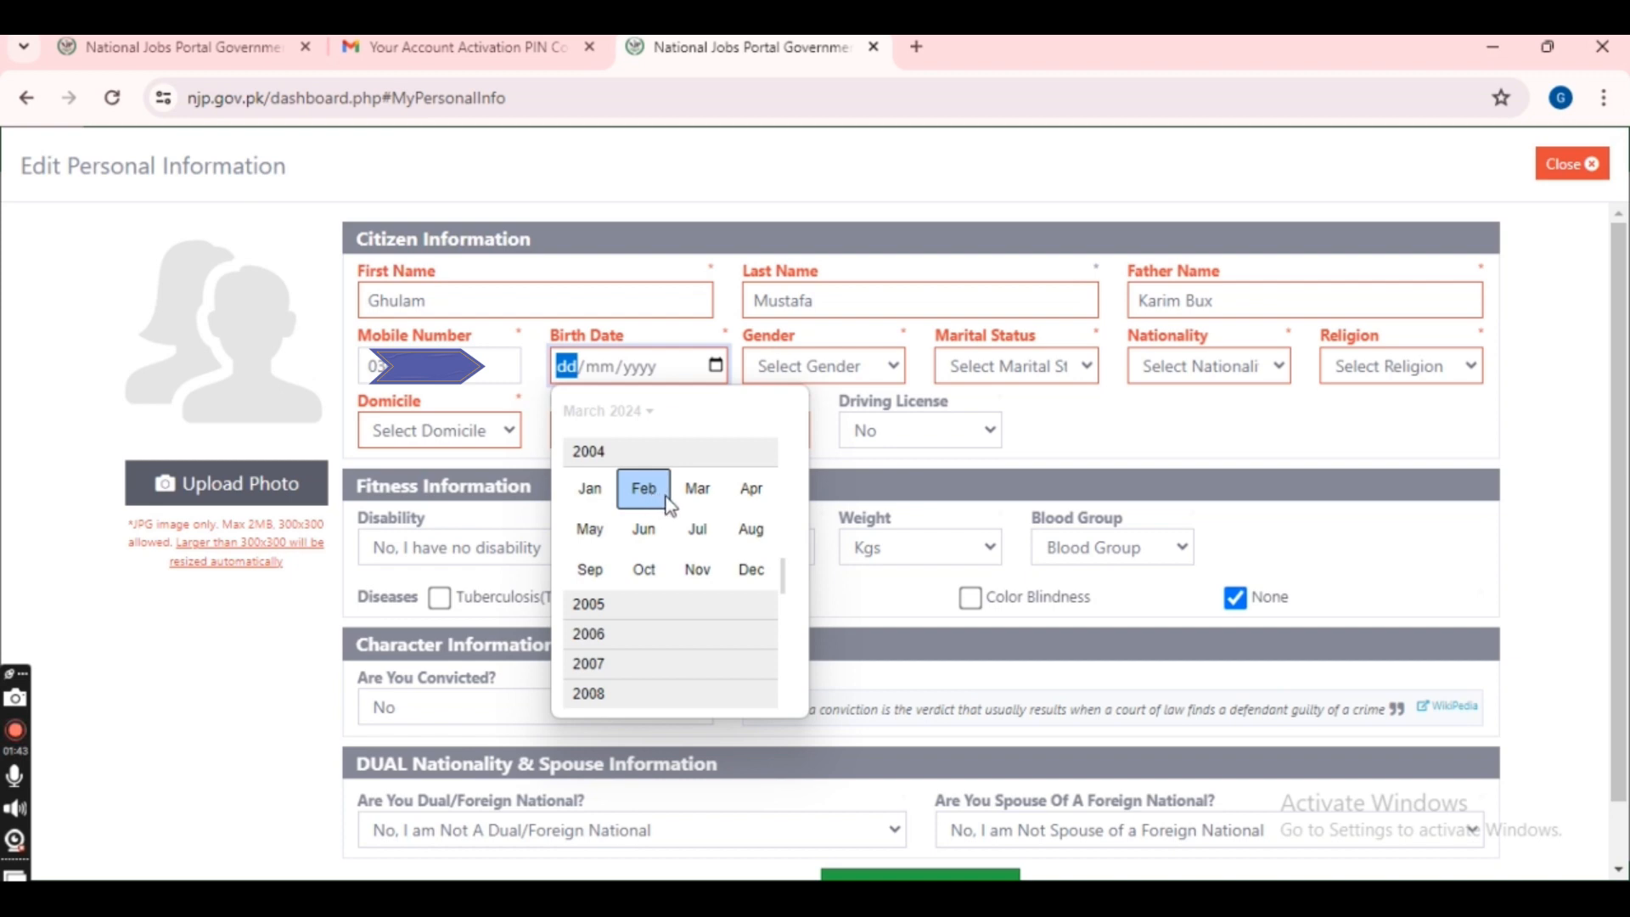
click(707, 541)
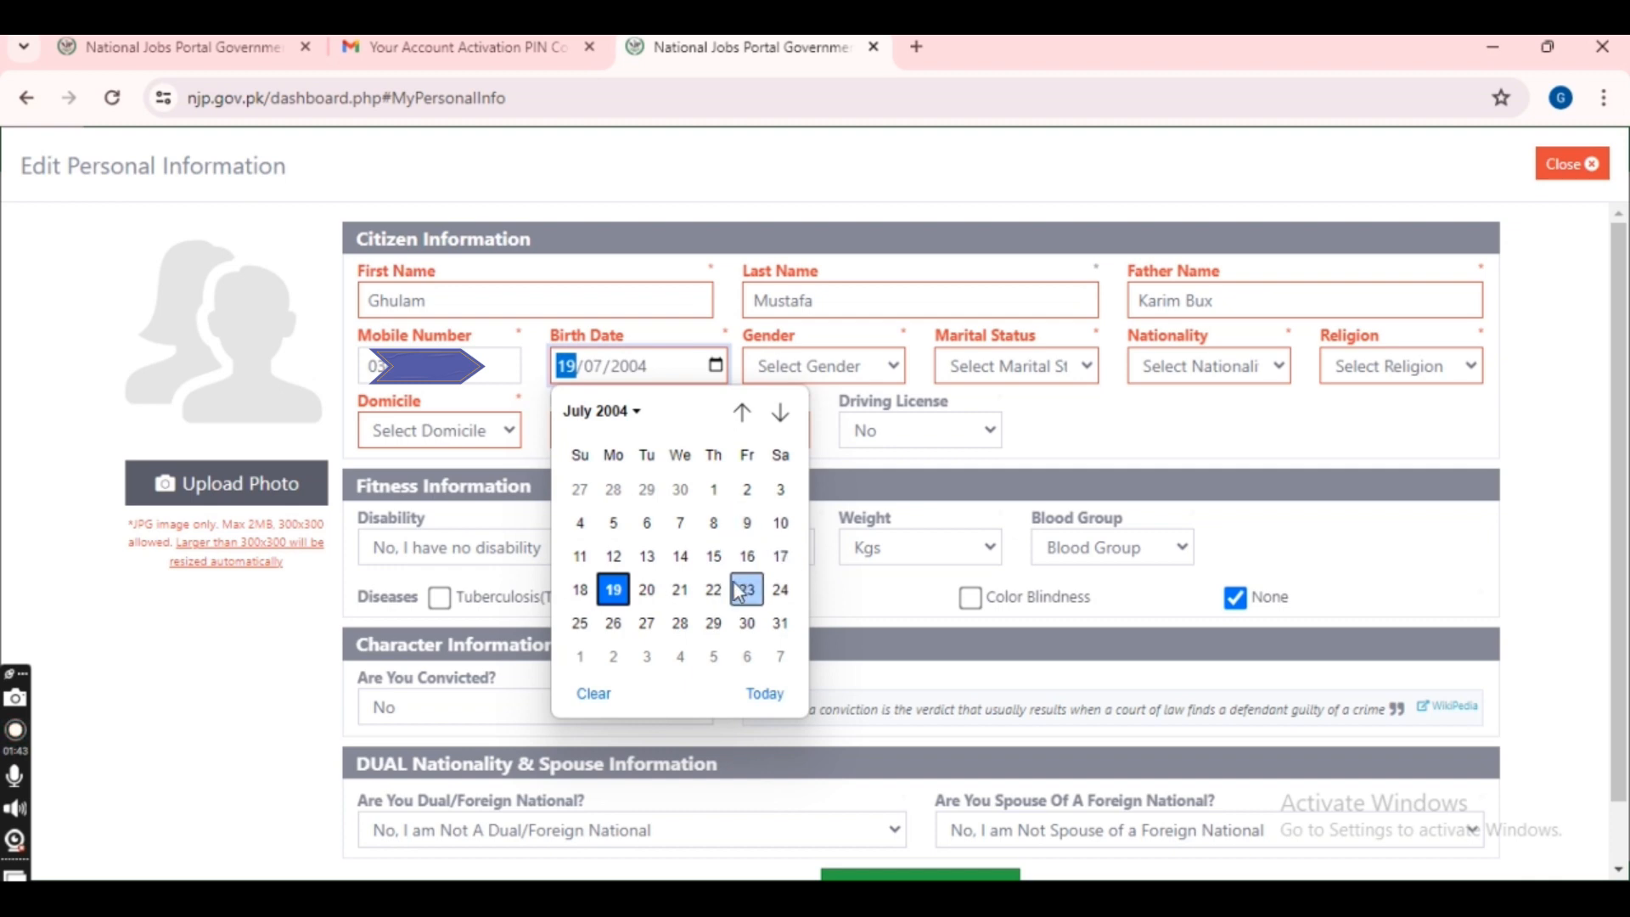
click(680, 589)
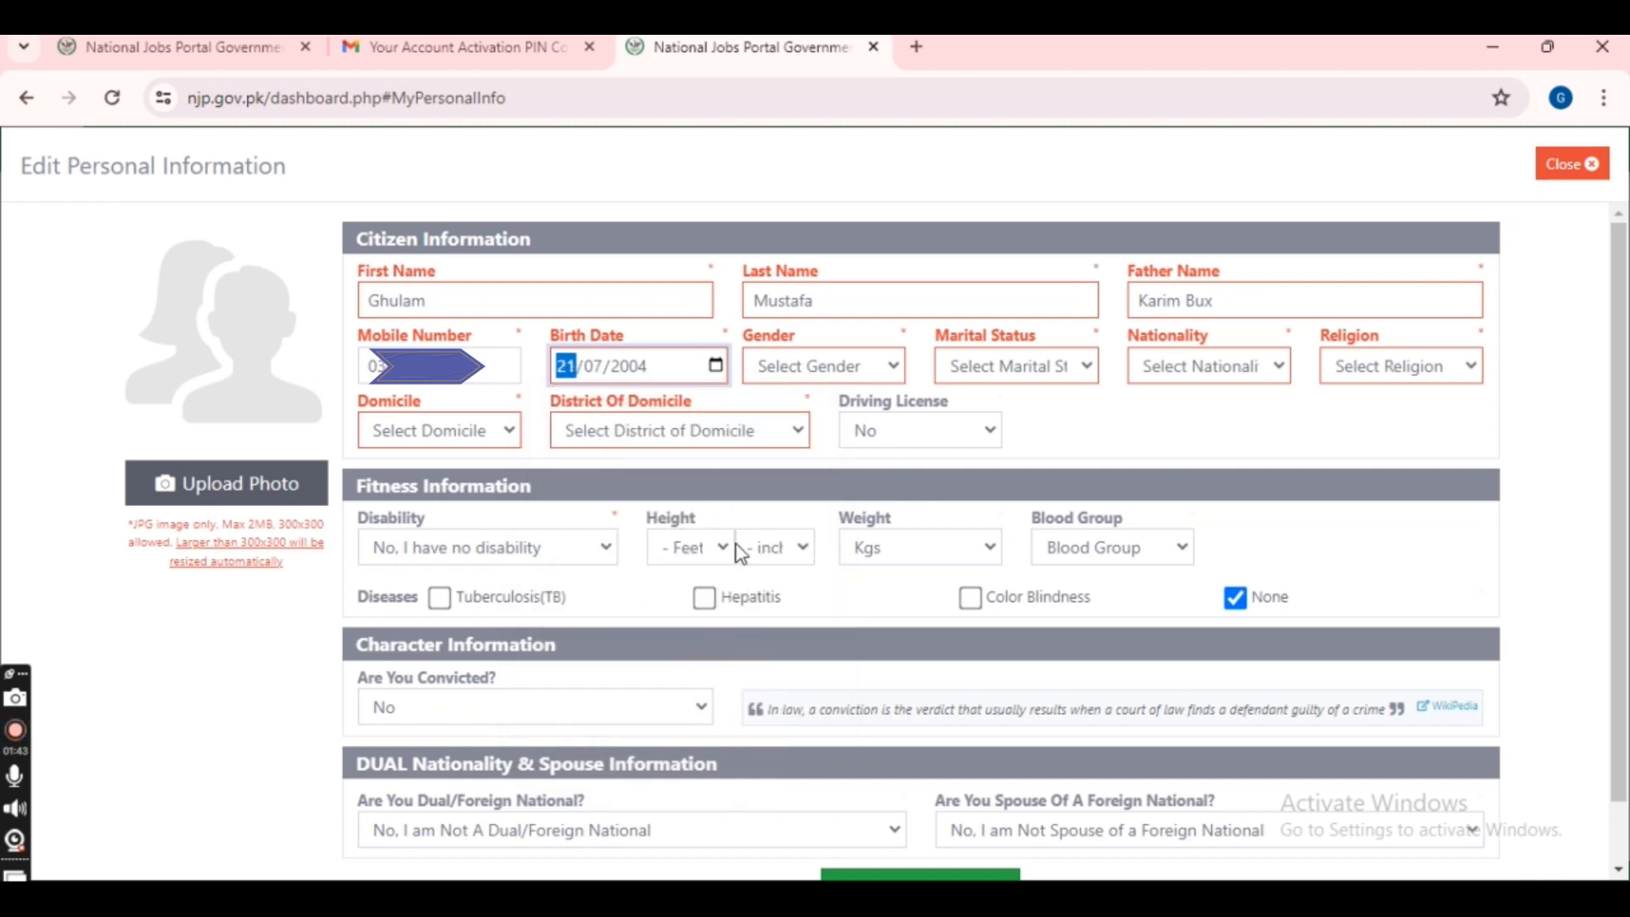
click(823, 367)
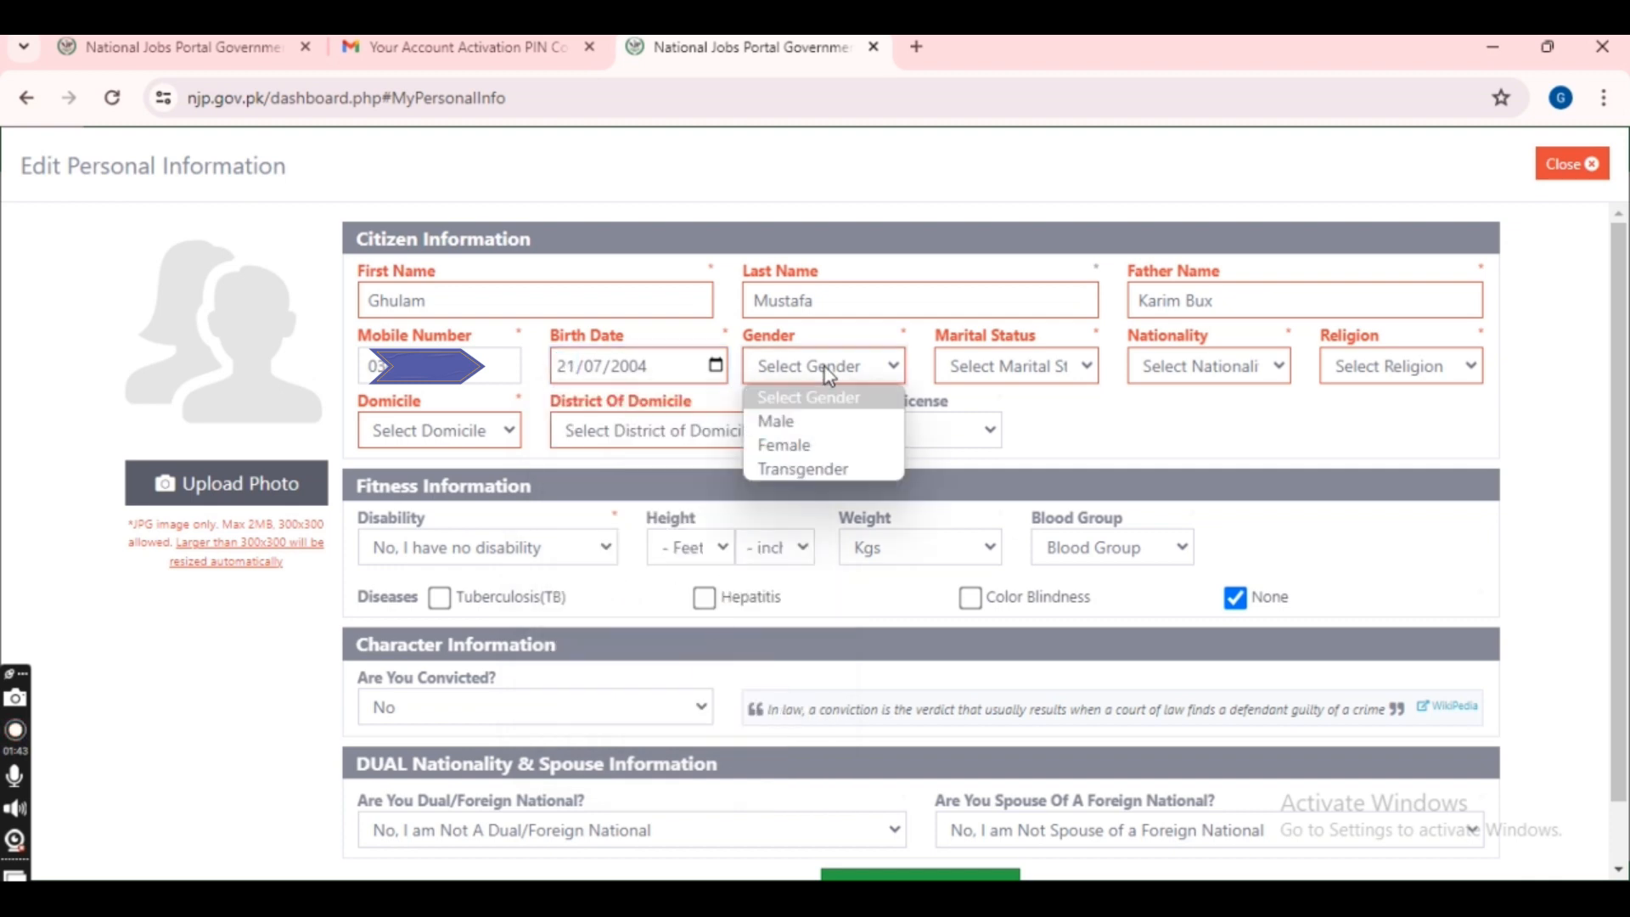
- Set gender Male, marital status Unmarried, nationality Pakistan and religion Islam
click(813, 425)
click(1062, 367)
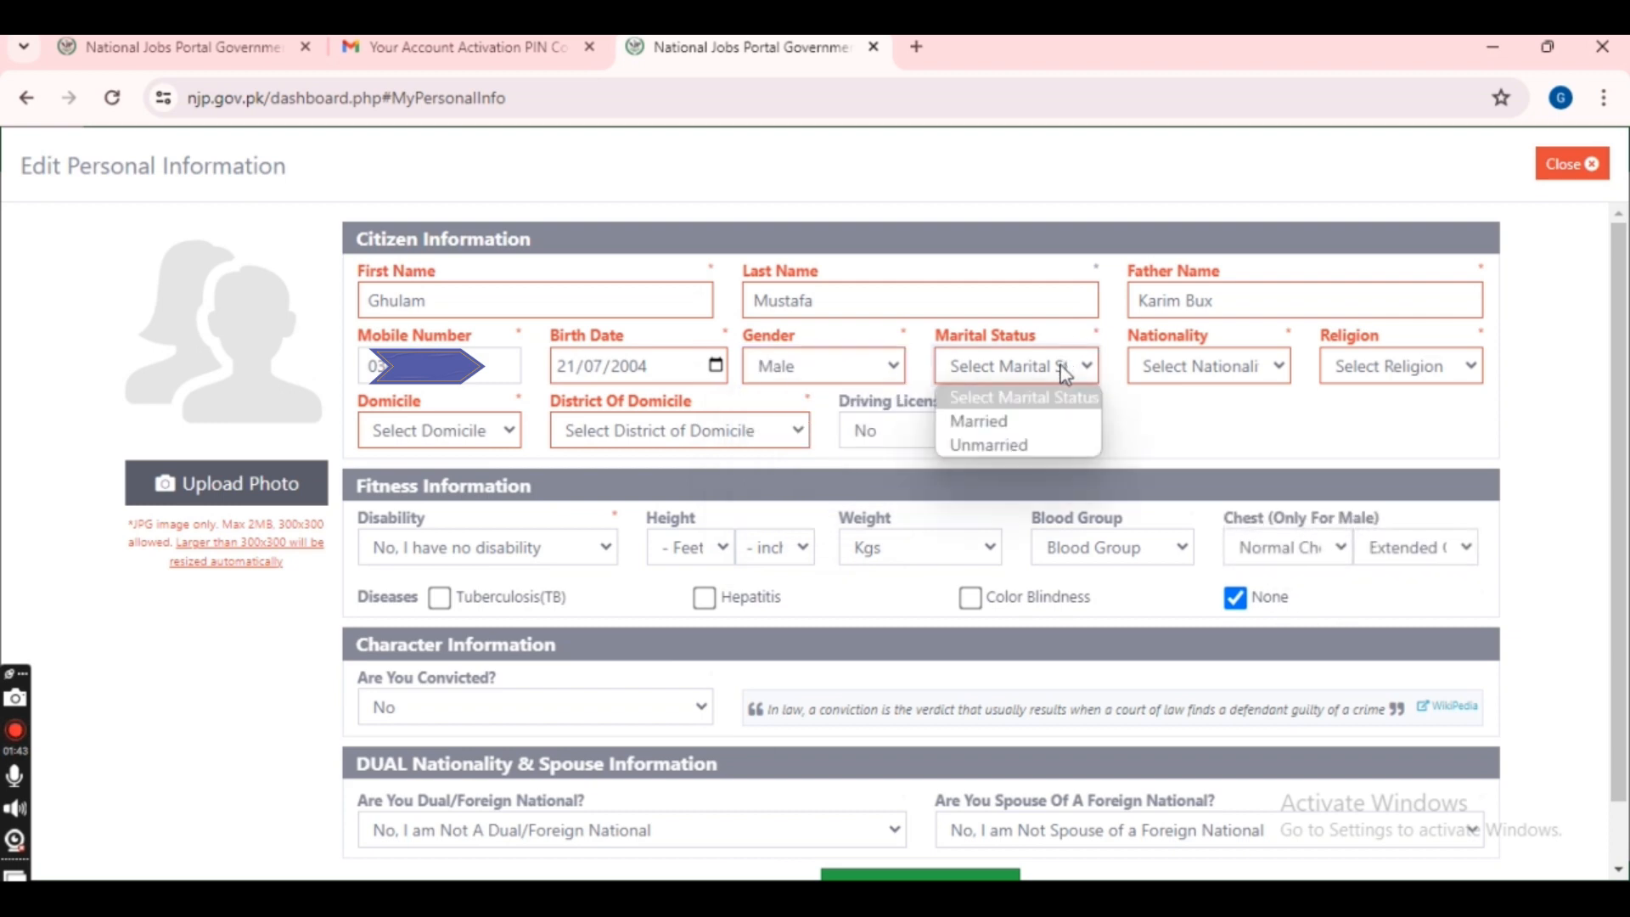
click(1036, 445)
click(1232, 367)
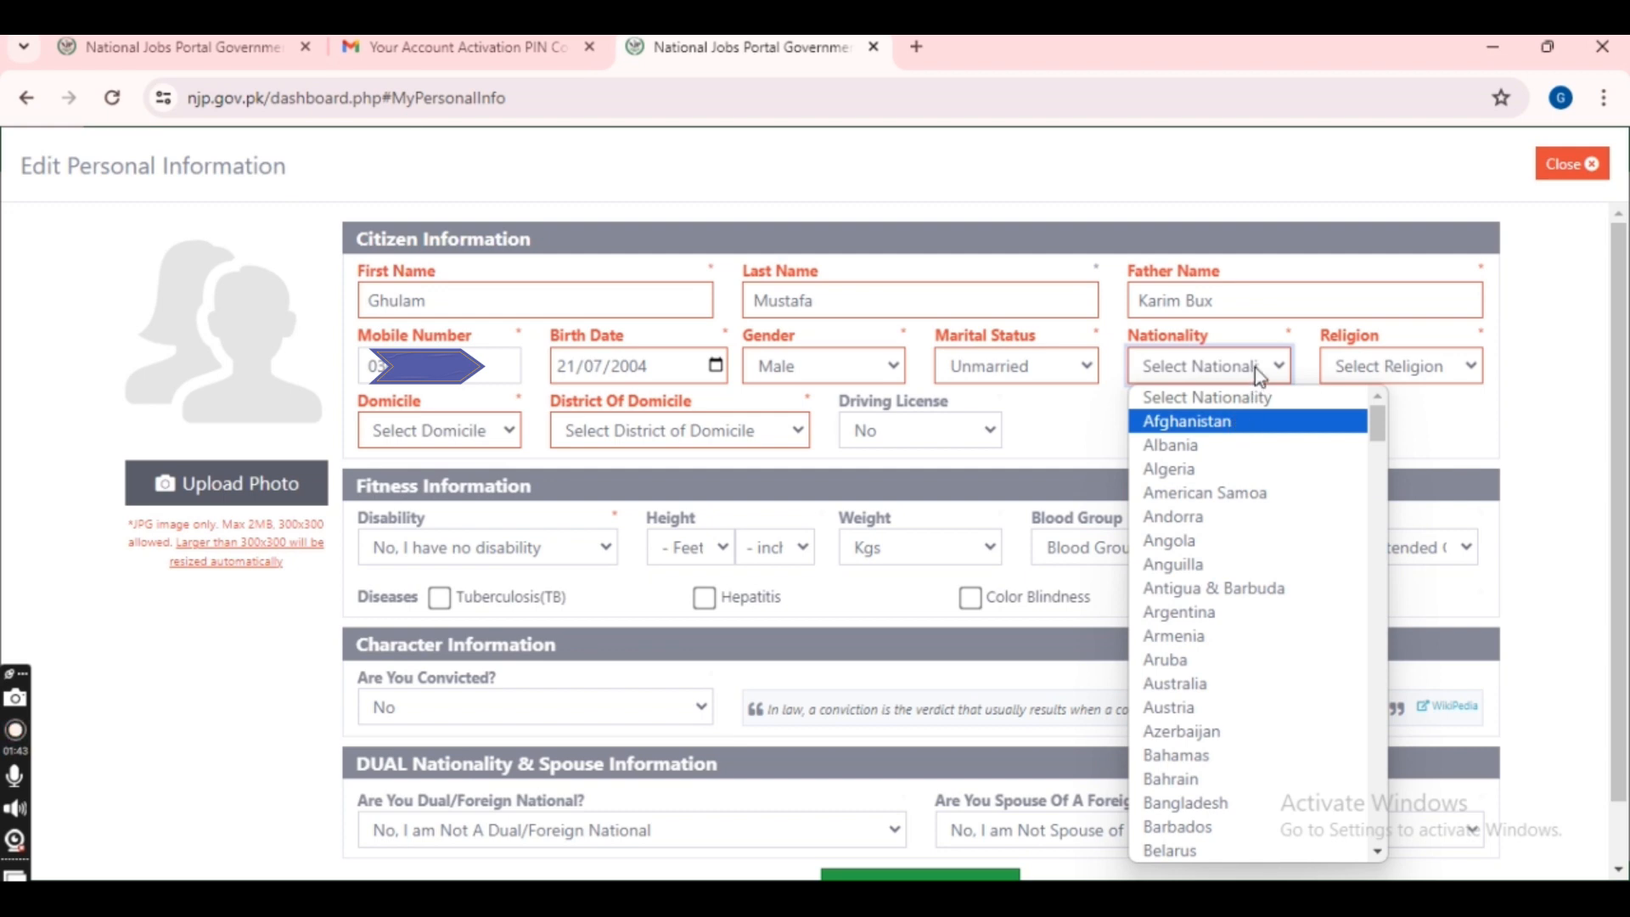
key(p)
key(Return)
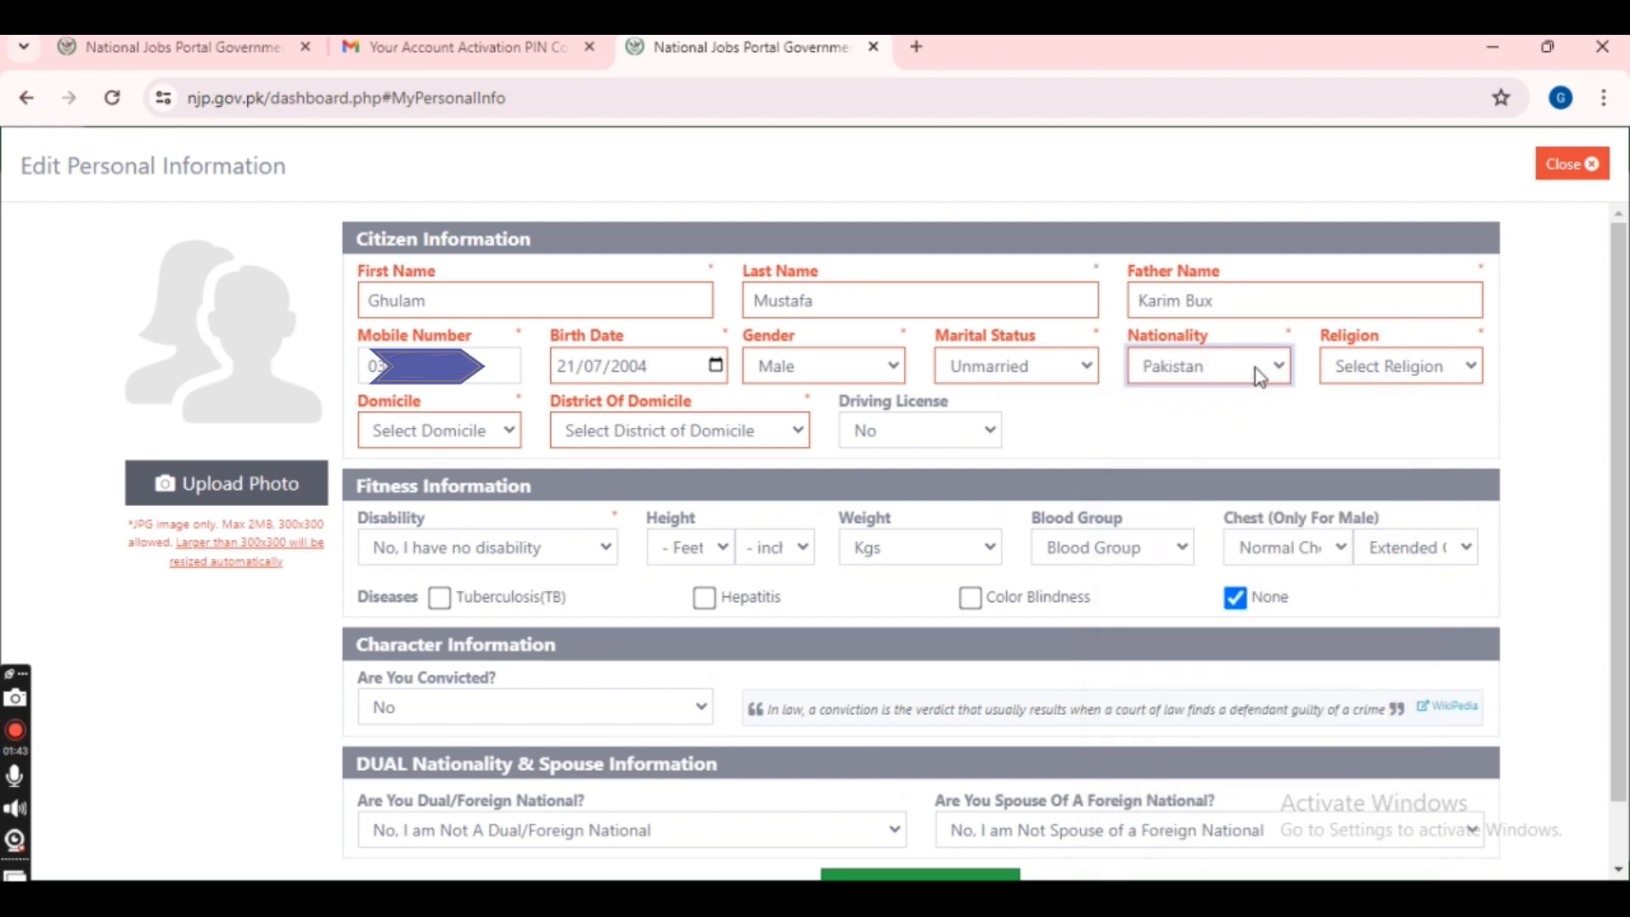
click(1439, 368)
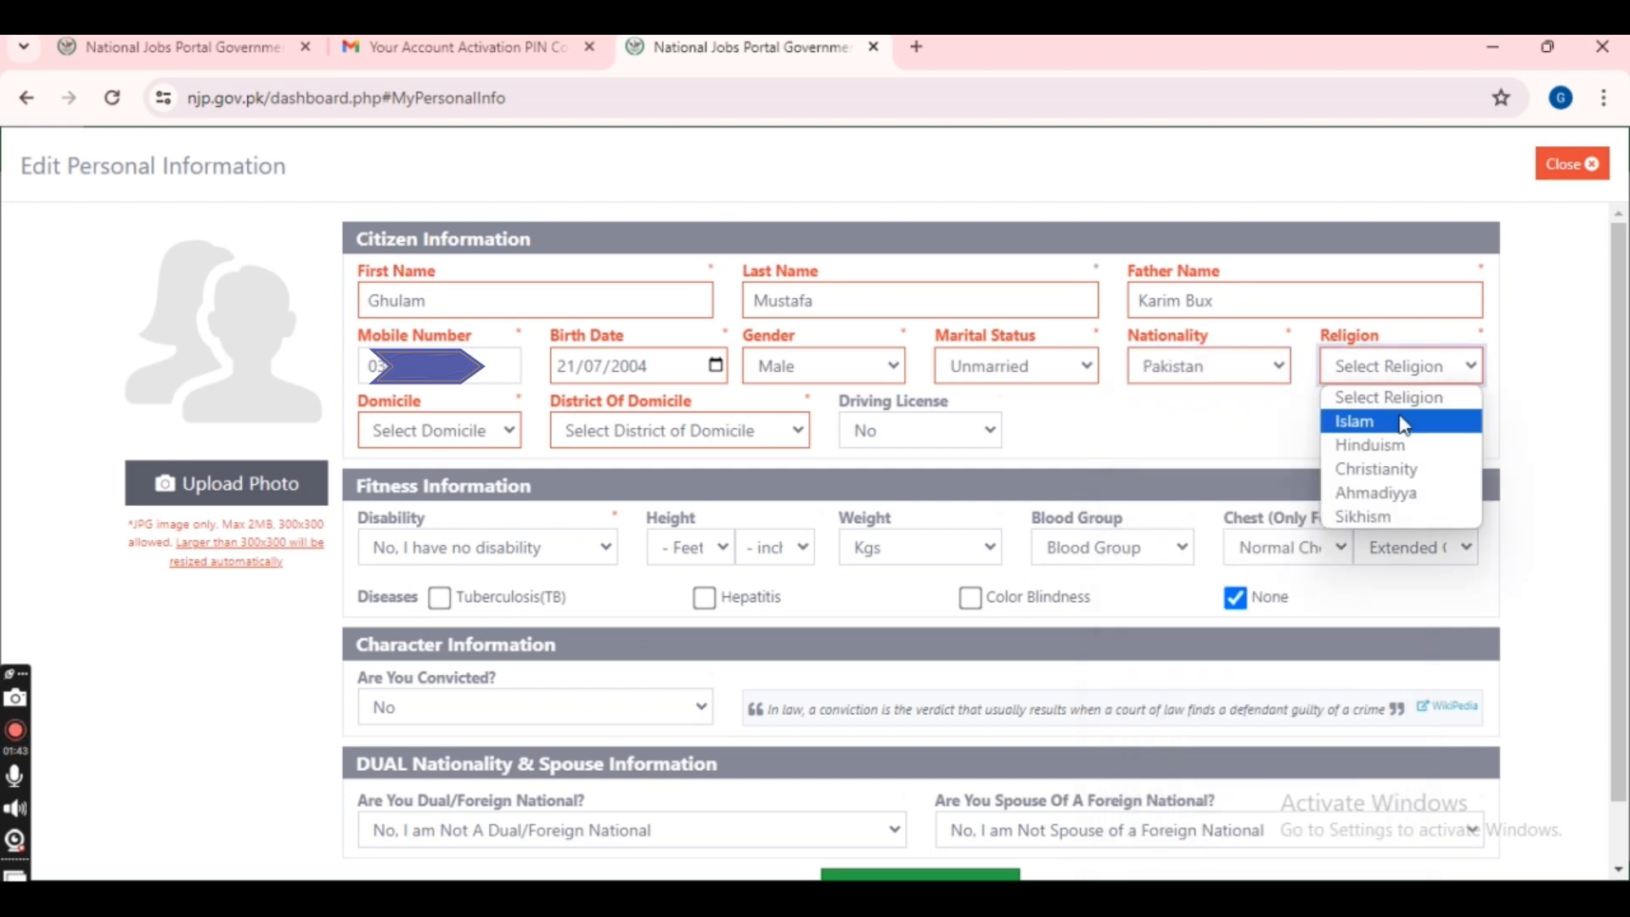
click(1390, 427)
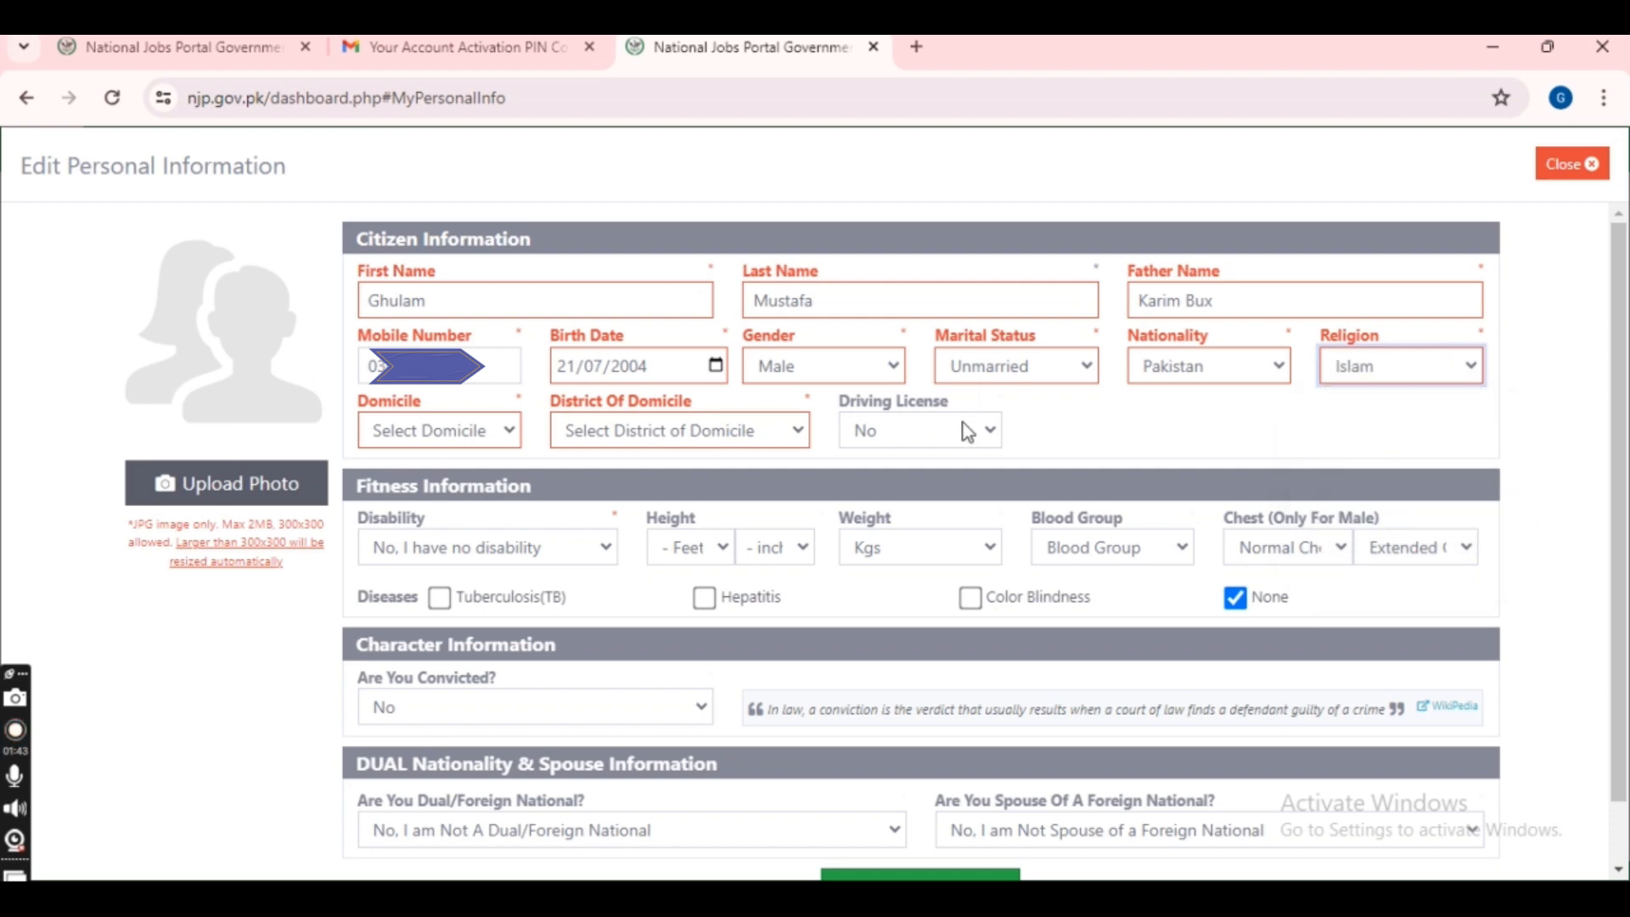
- Set the domicile to Sindh (Rural) with district Ghotki
click(511, 430)
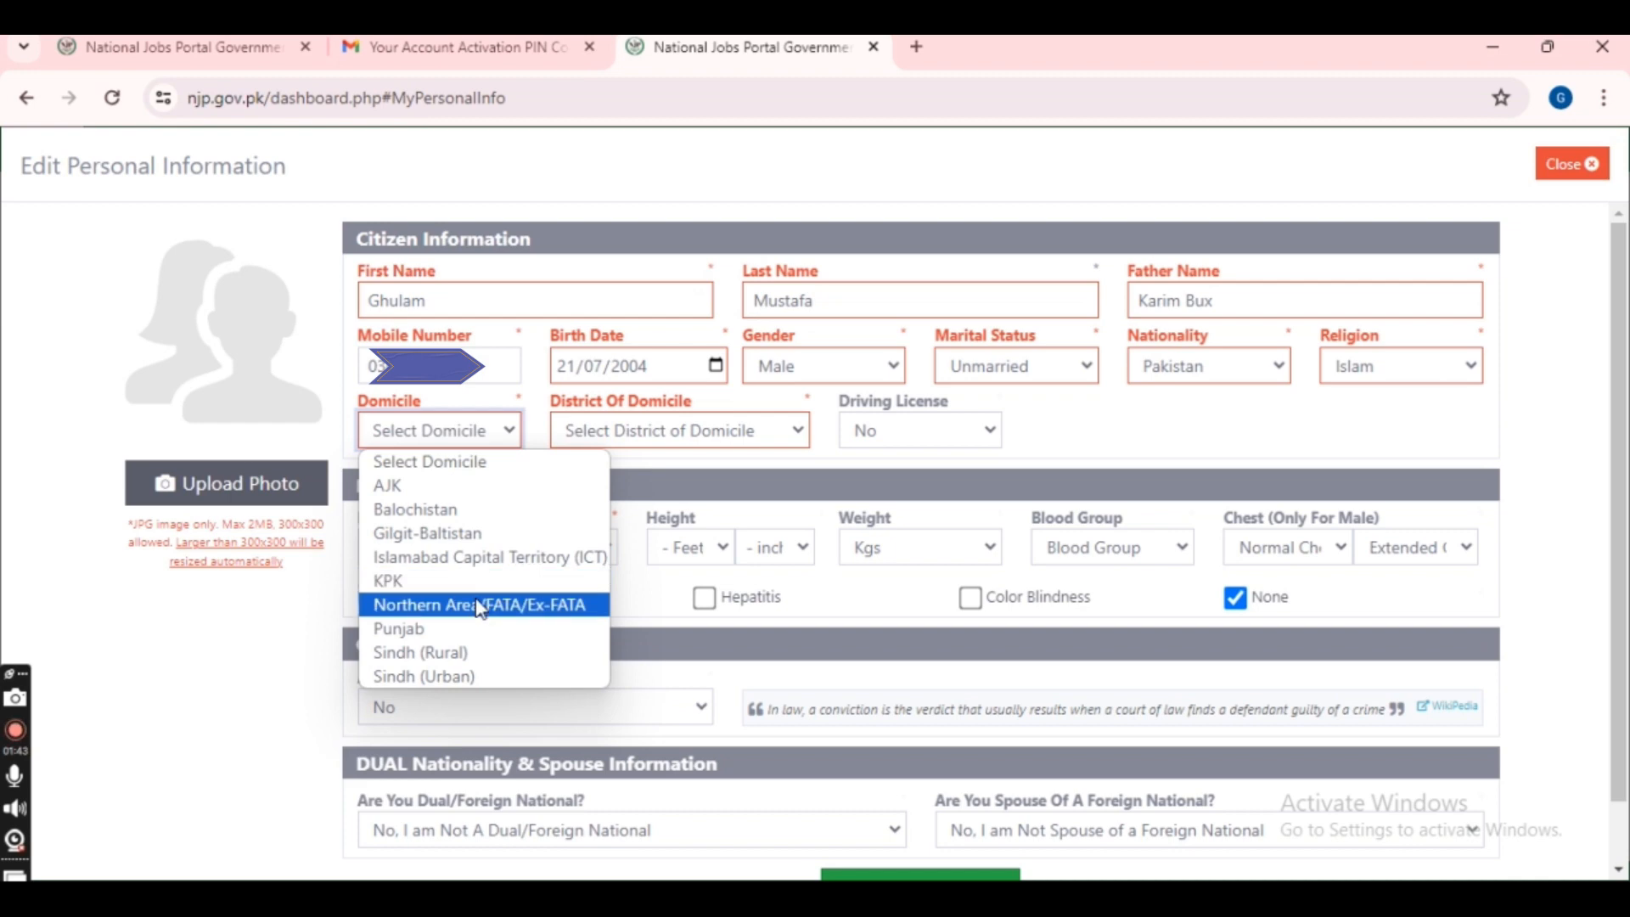
click(478, 653)
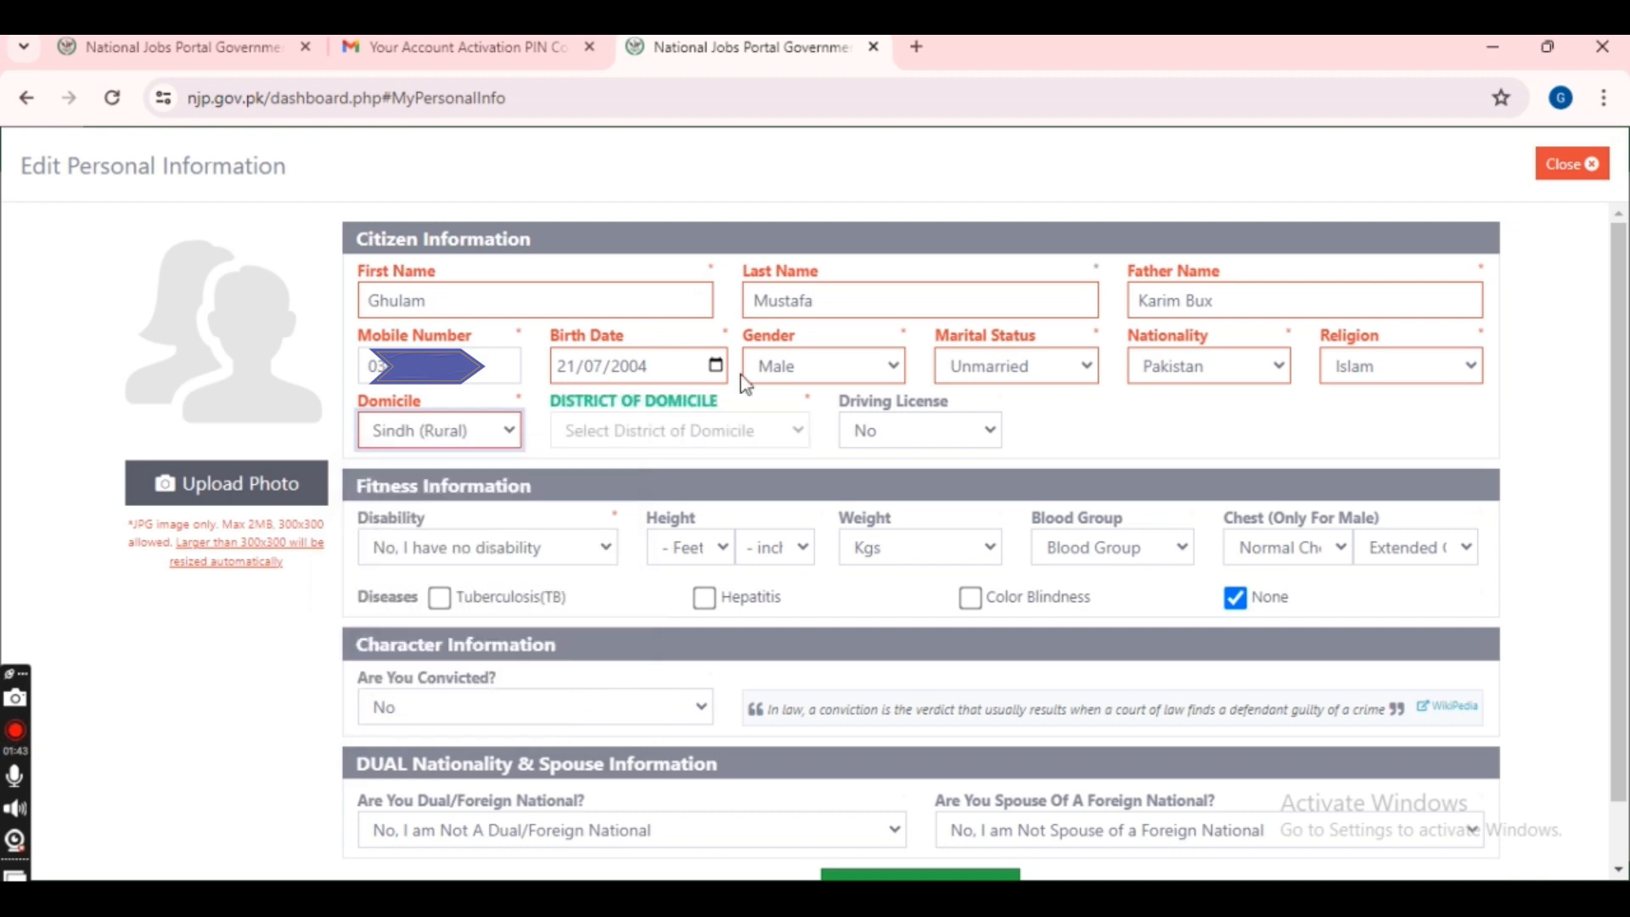
click(698, 431)
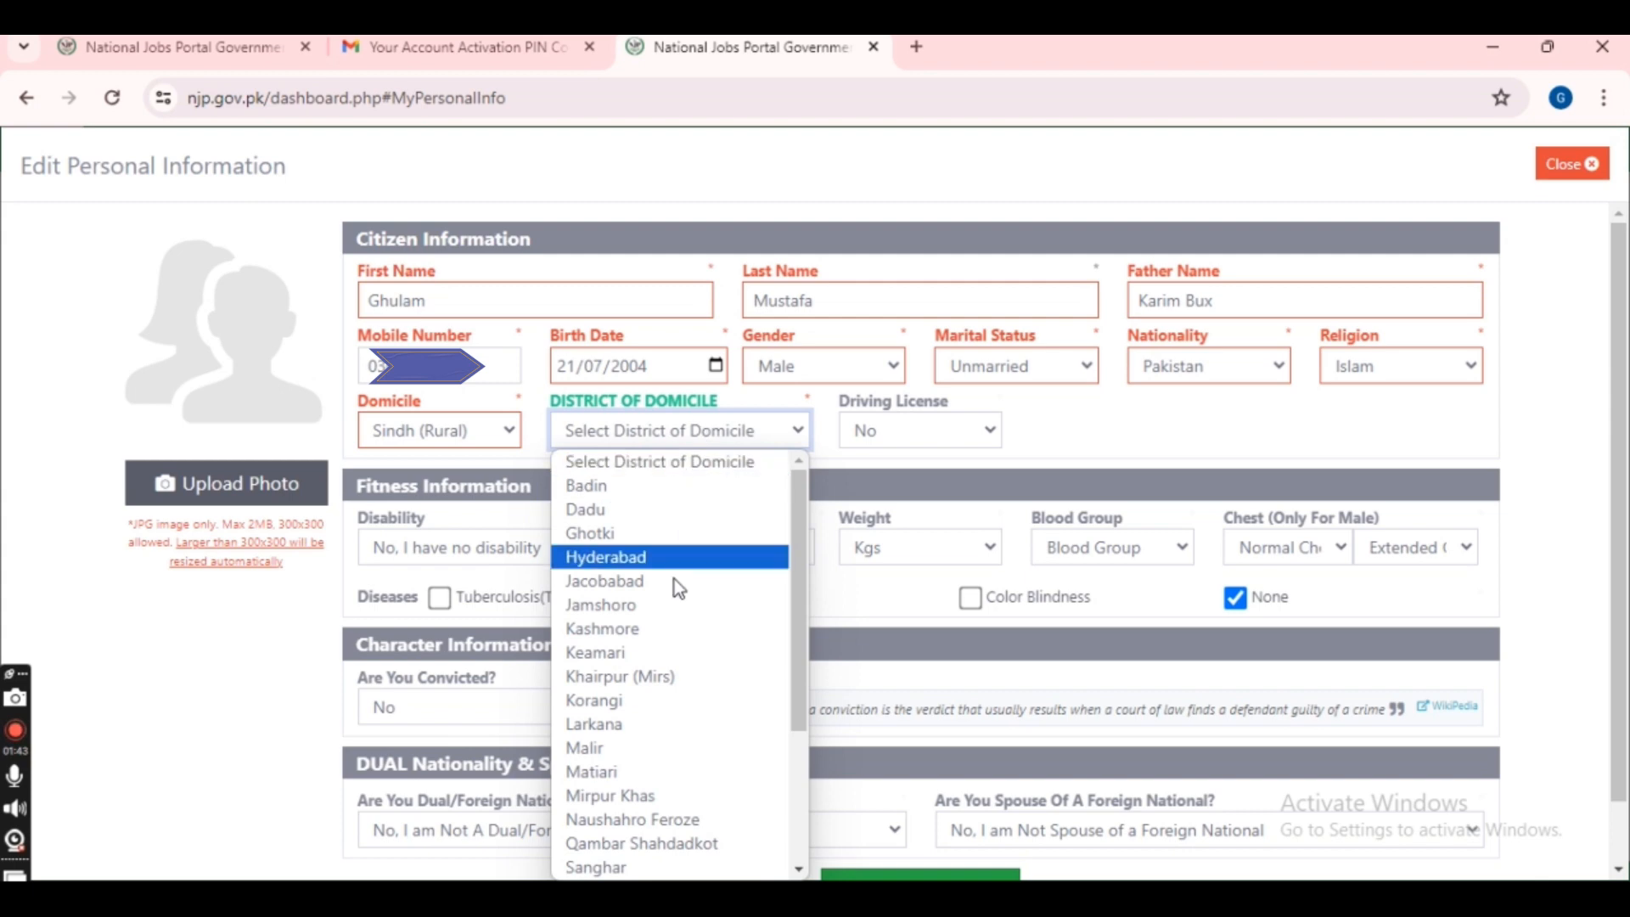
click(686, 535)
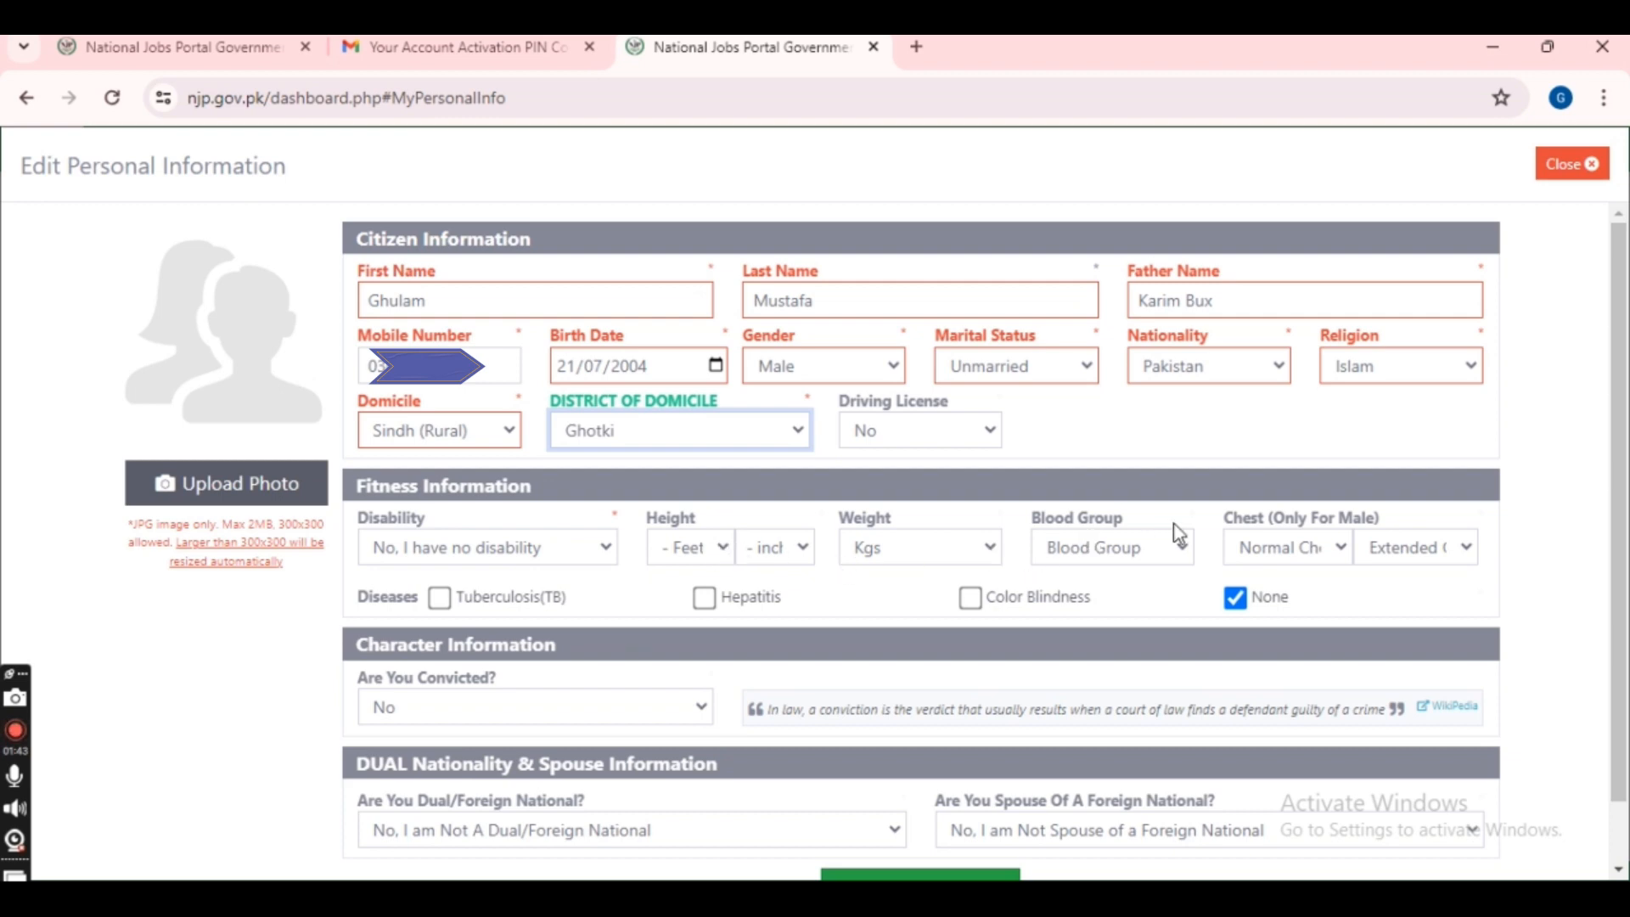
- Save the personal information so My CV reaches 15% complete
scroll(1173, 522, down, 1)
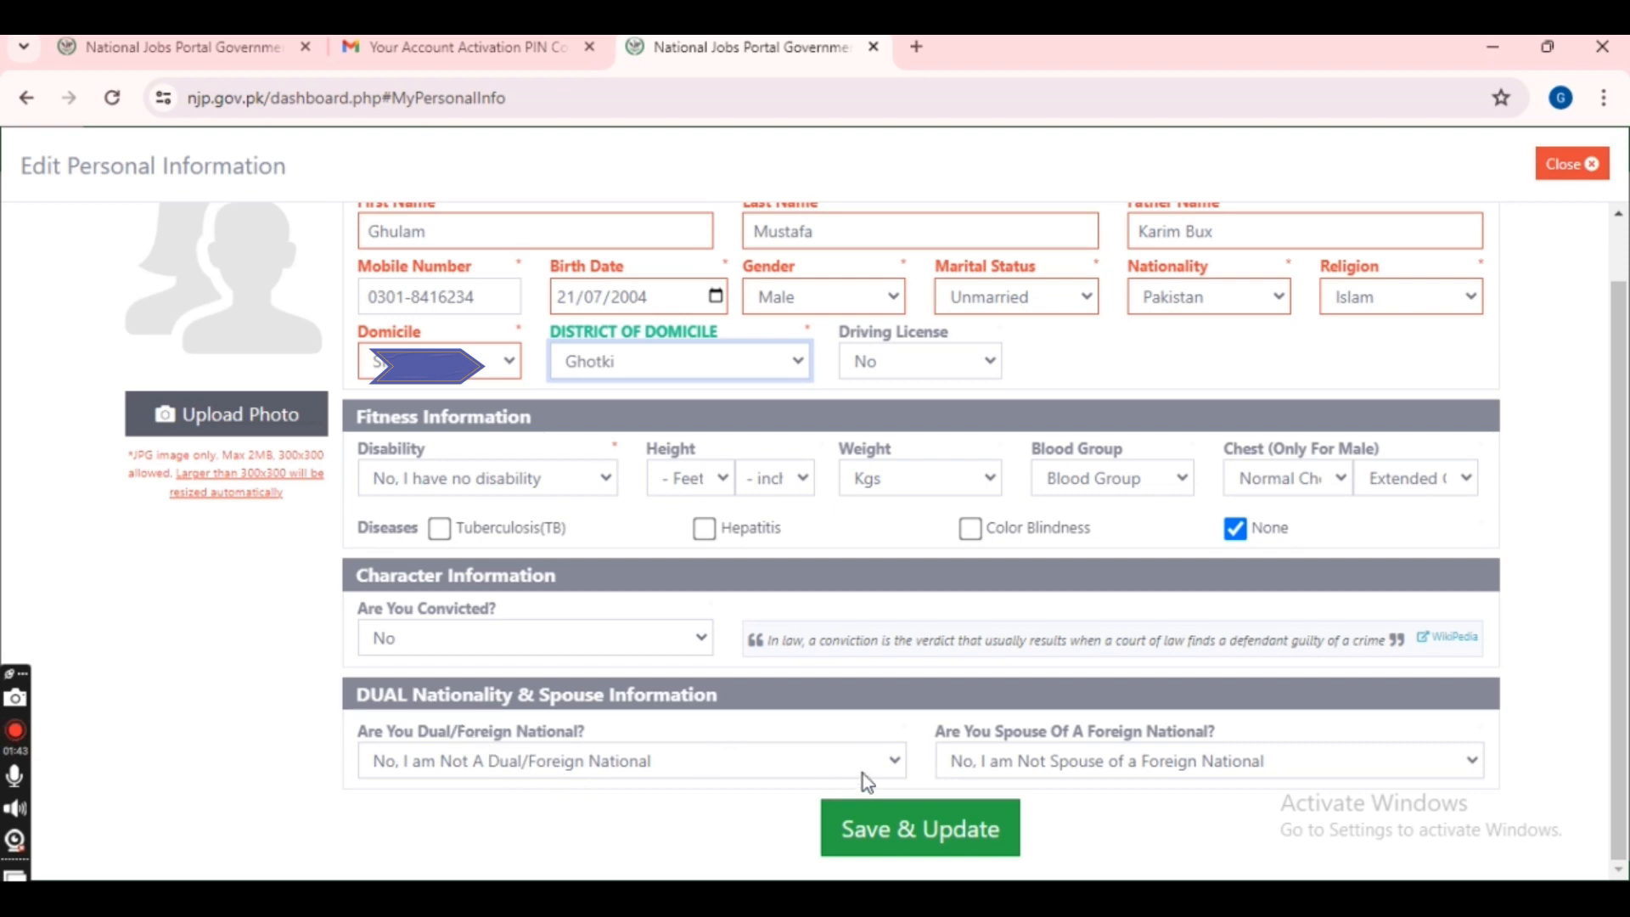
click(991, 829)
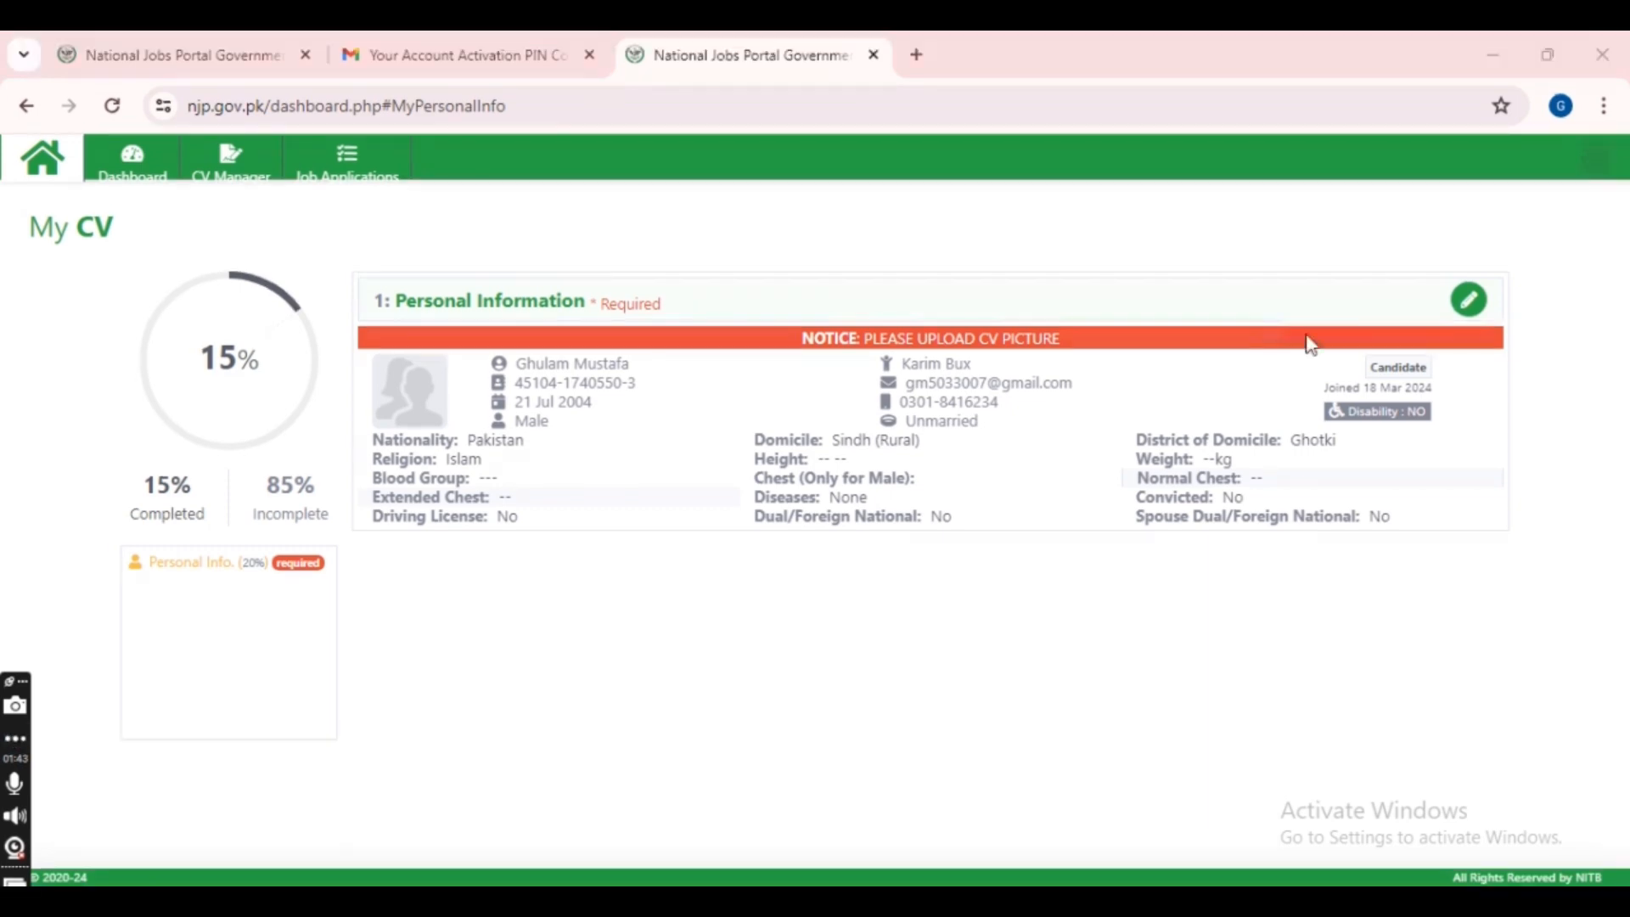
- Upload the WhatsApp image from the Downloads folder as the profile photo
click(1473, 305)
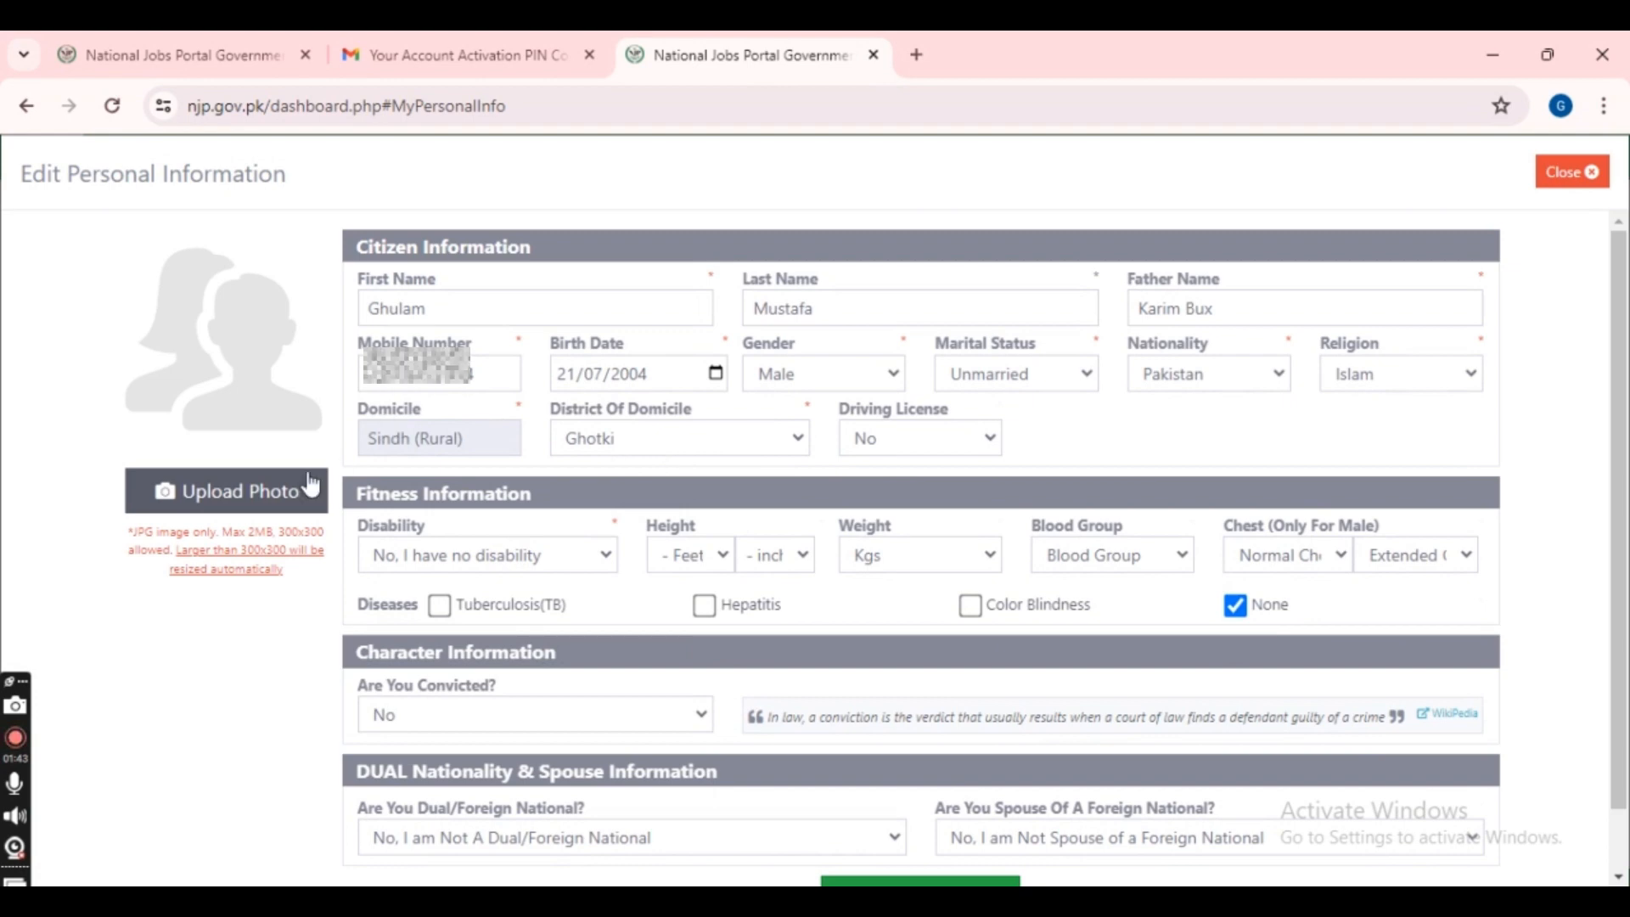
click(265, 502)
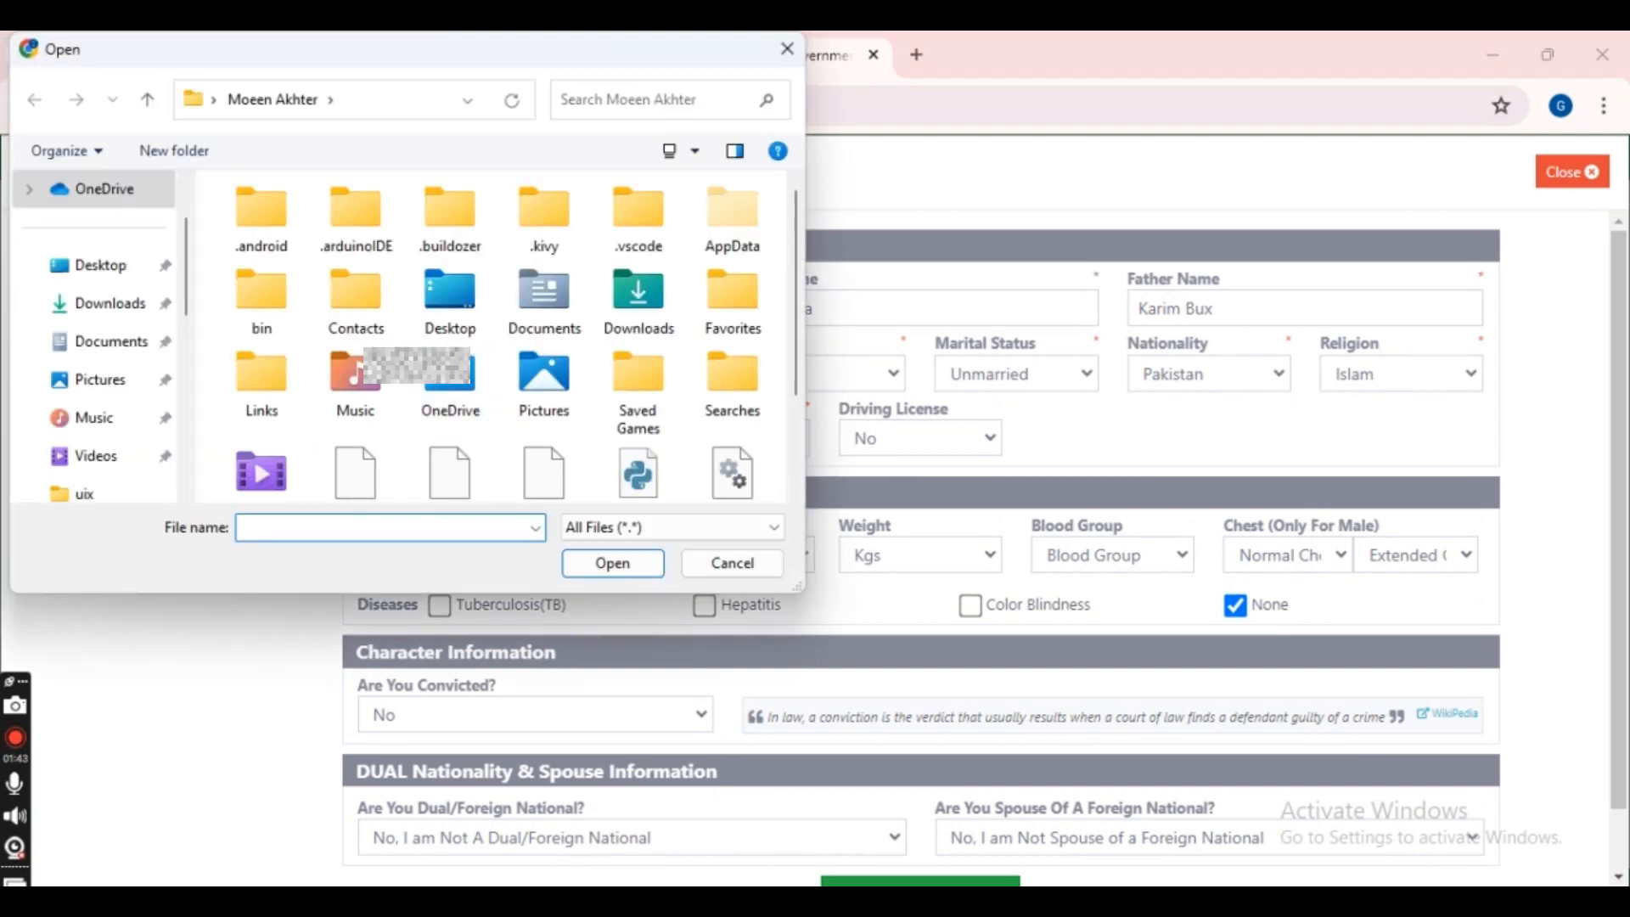
click(119, 306)
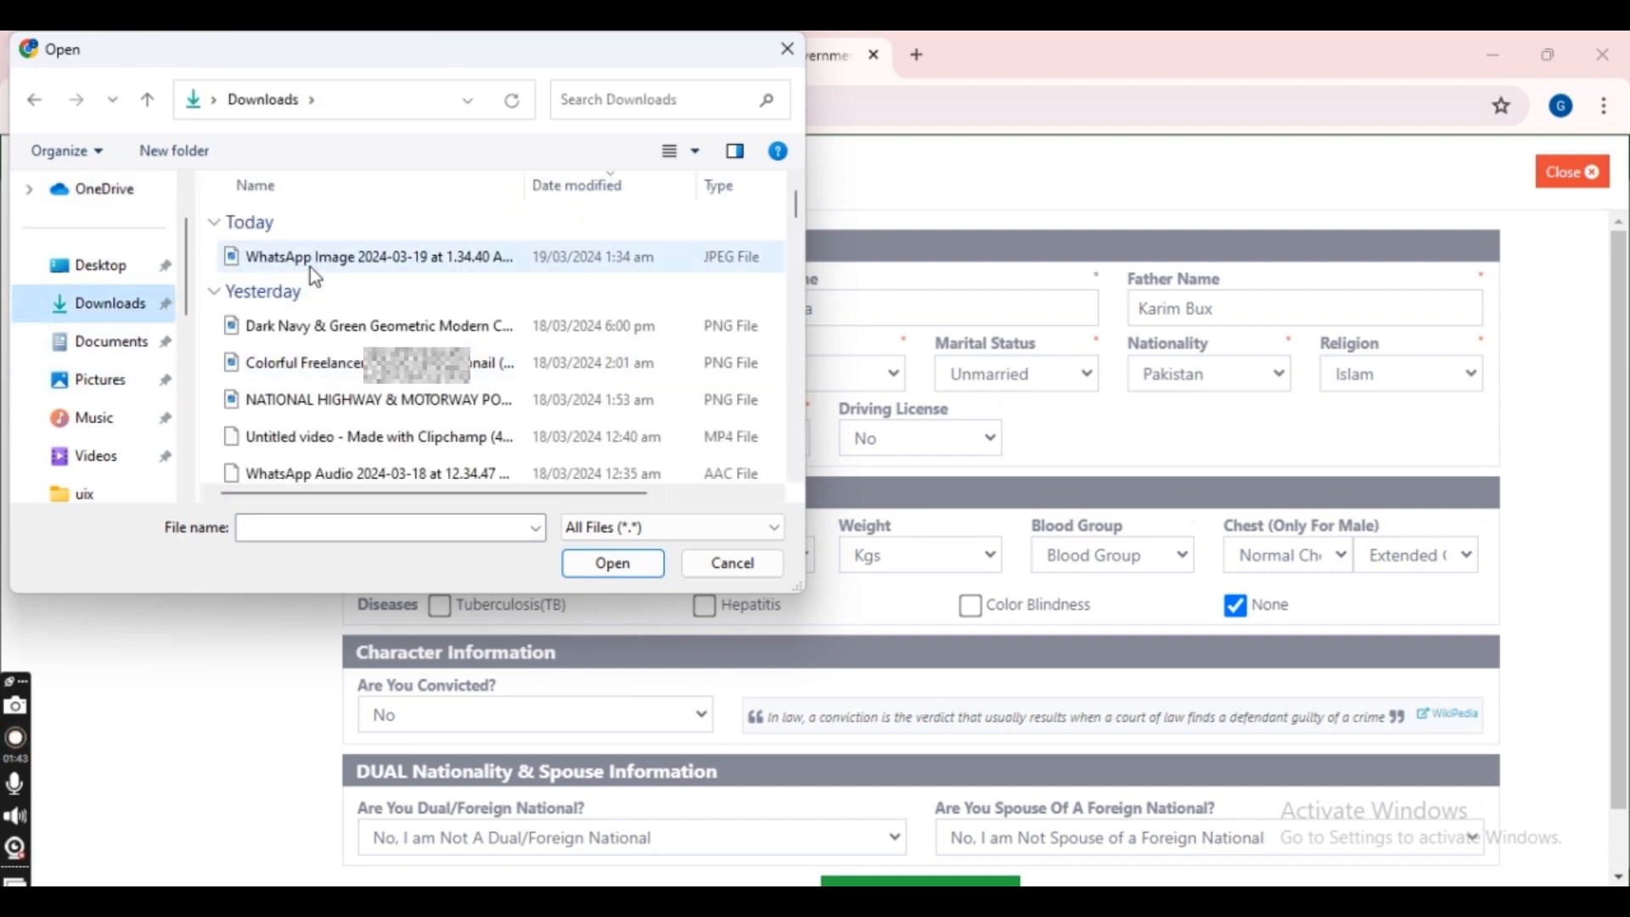
click(309, 259)
click(592, 572)
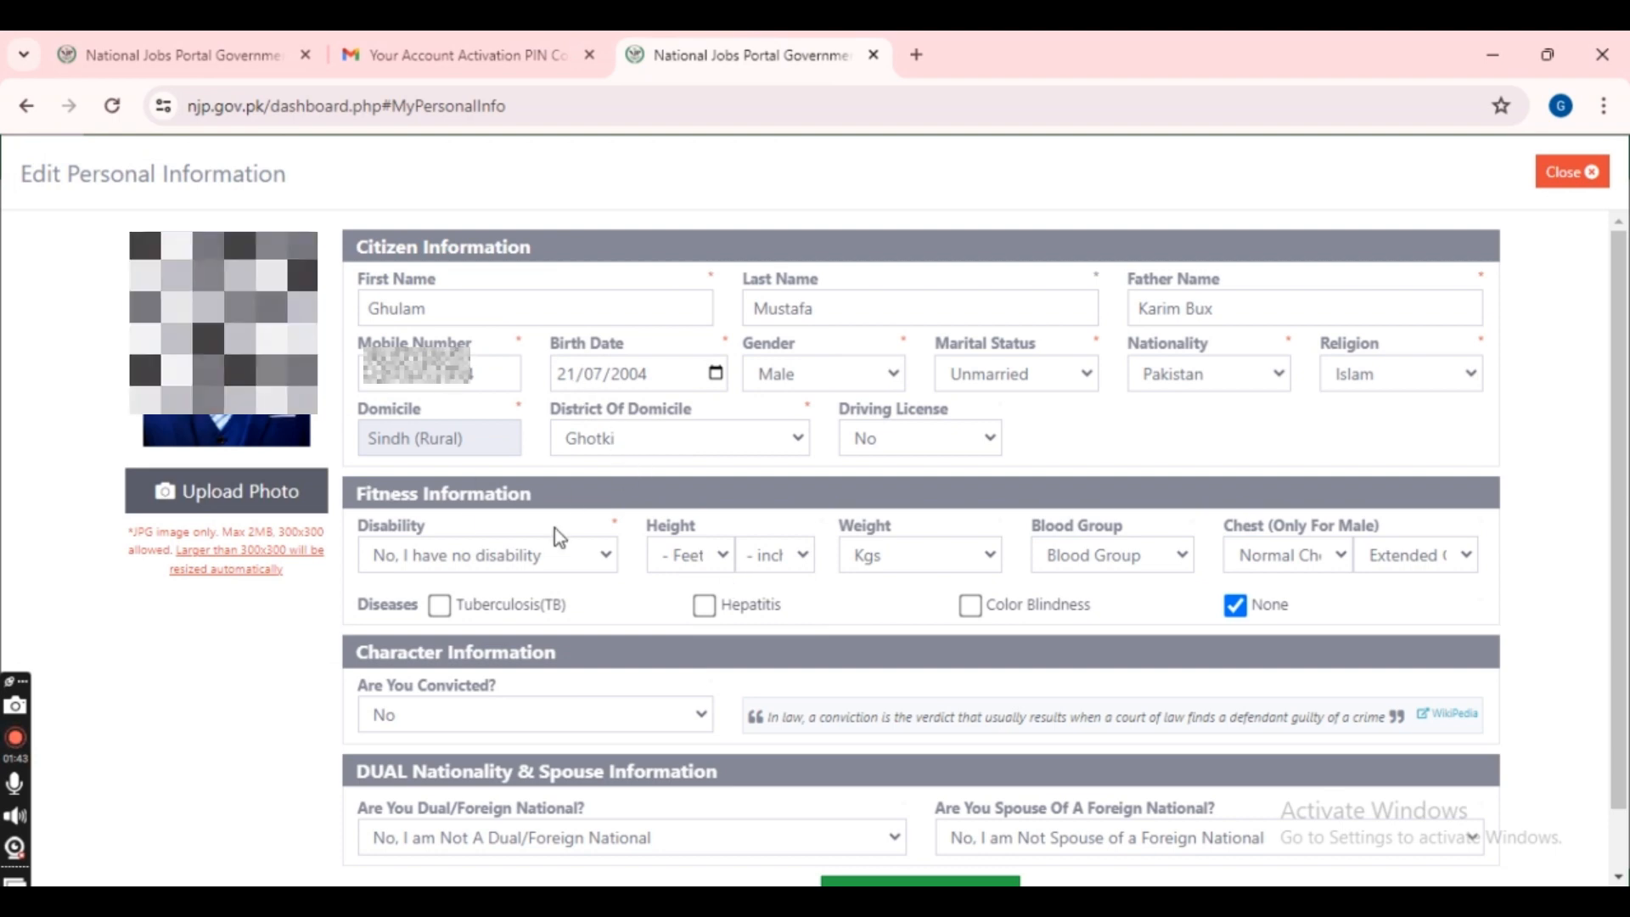
- Set height to 5 ft 4 in and weight to 57 kg
click(716, 554)
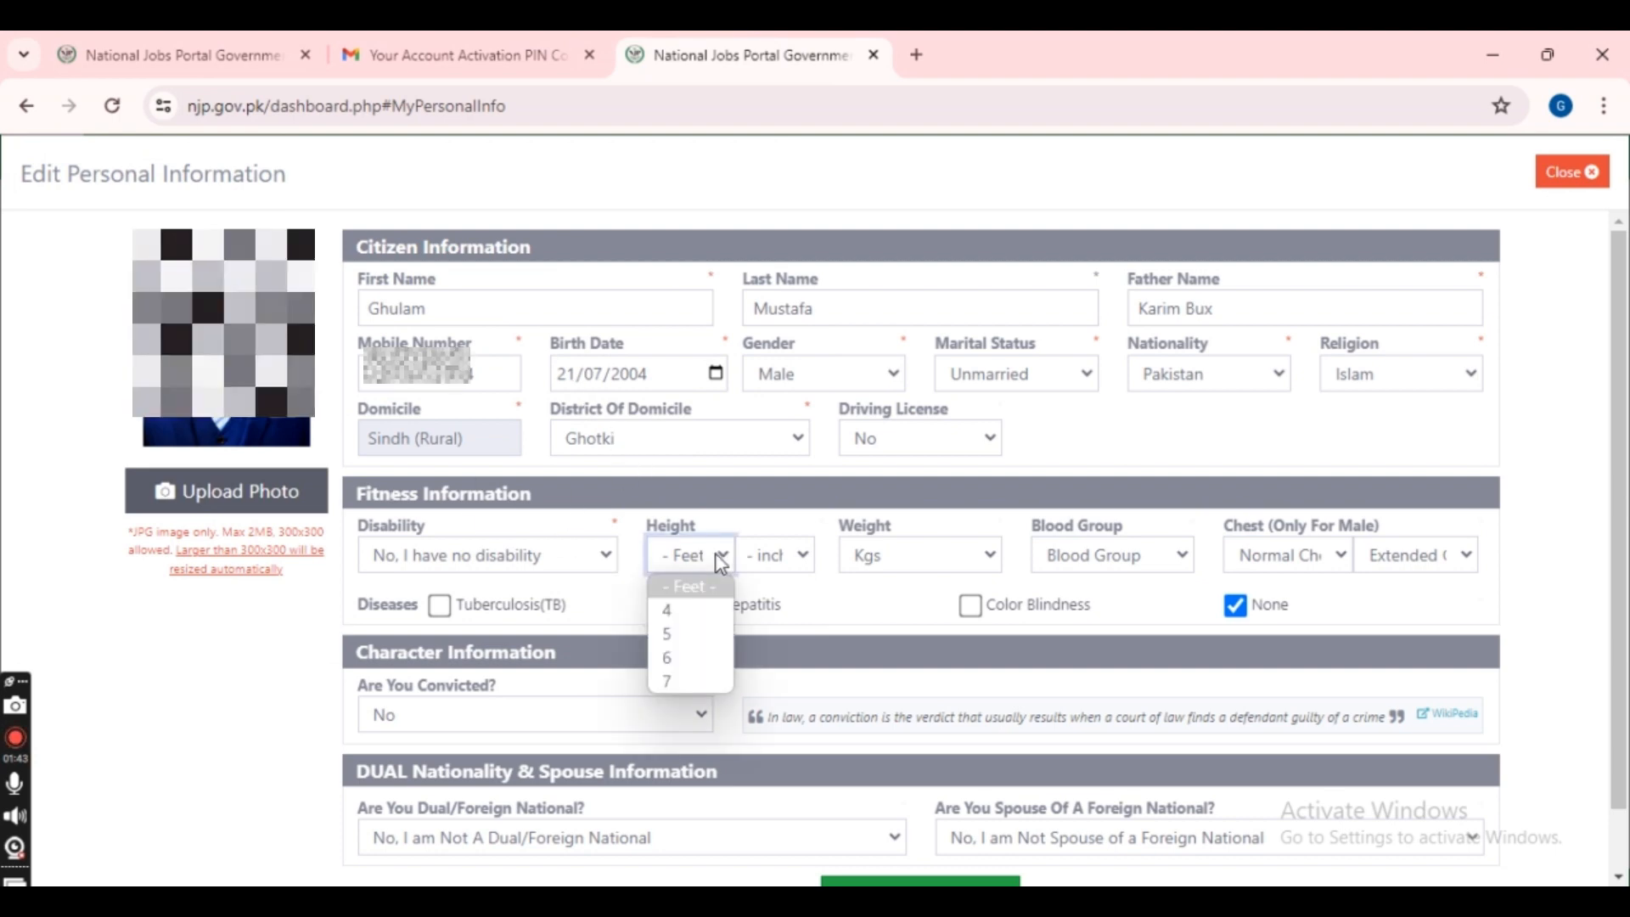
click(686, 633)
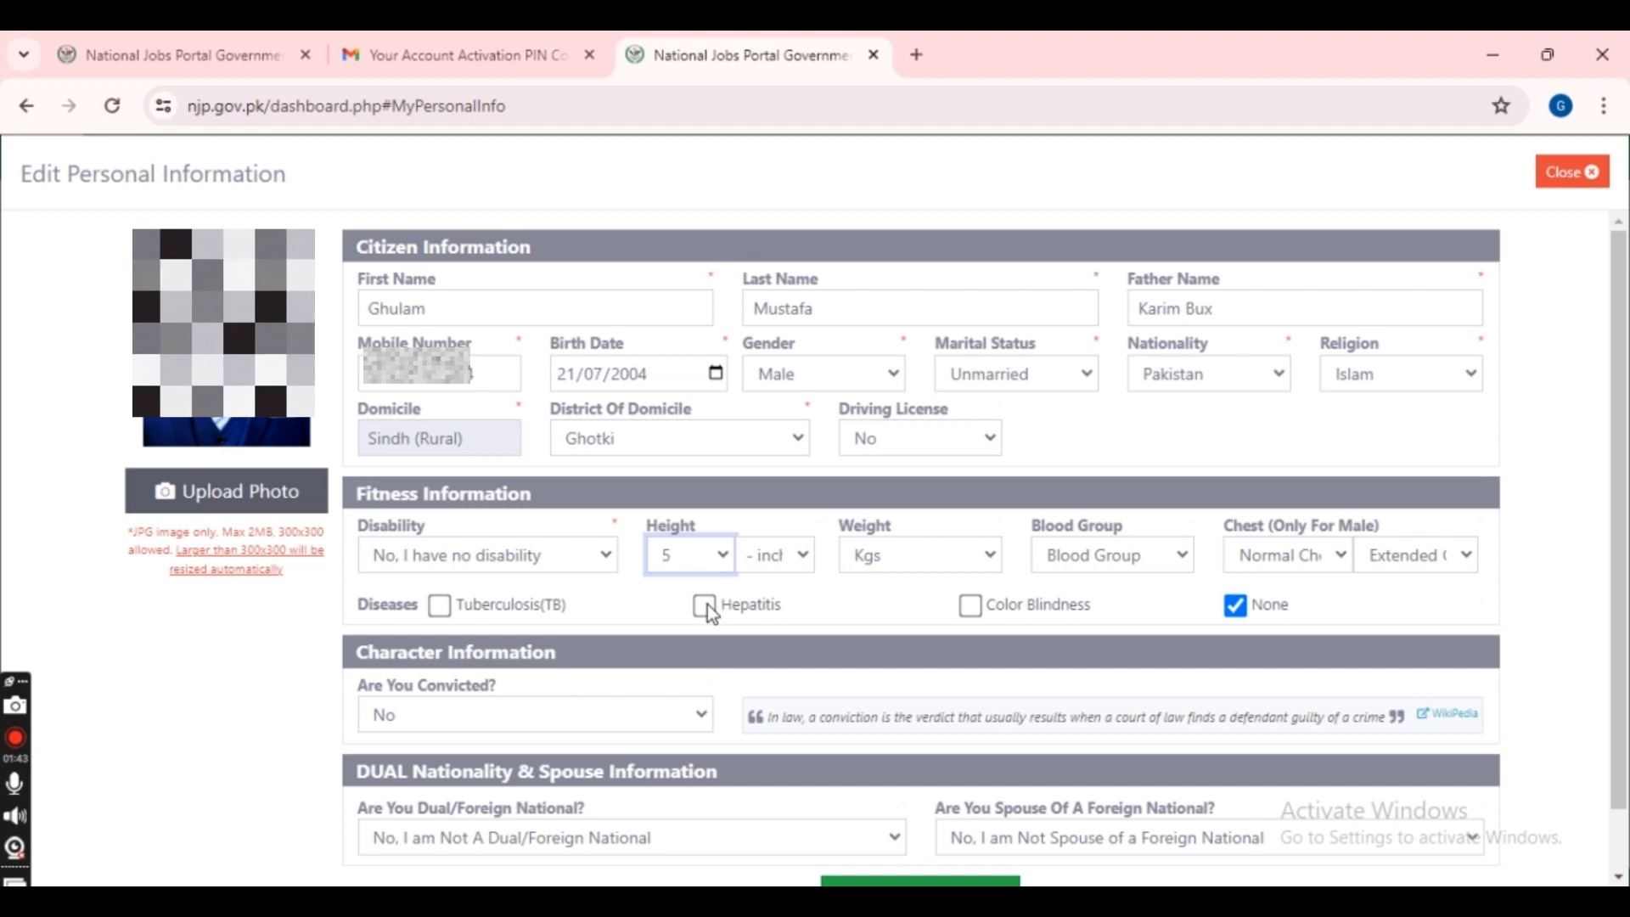
click(793, 556)
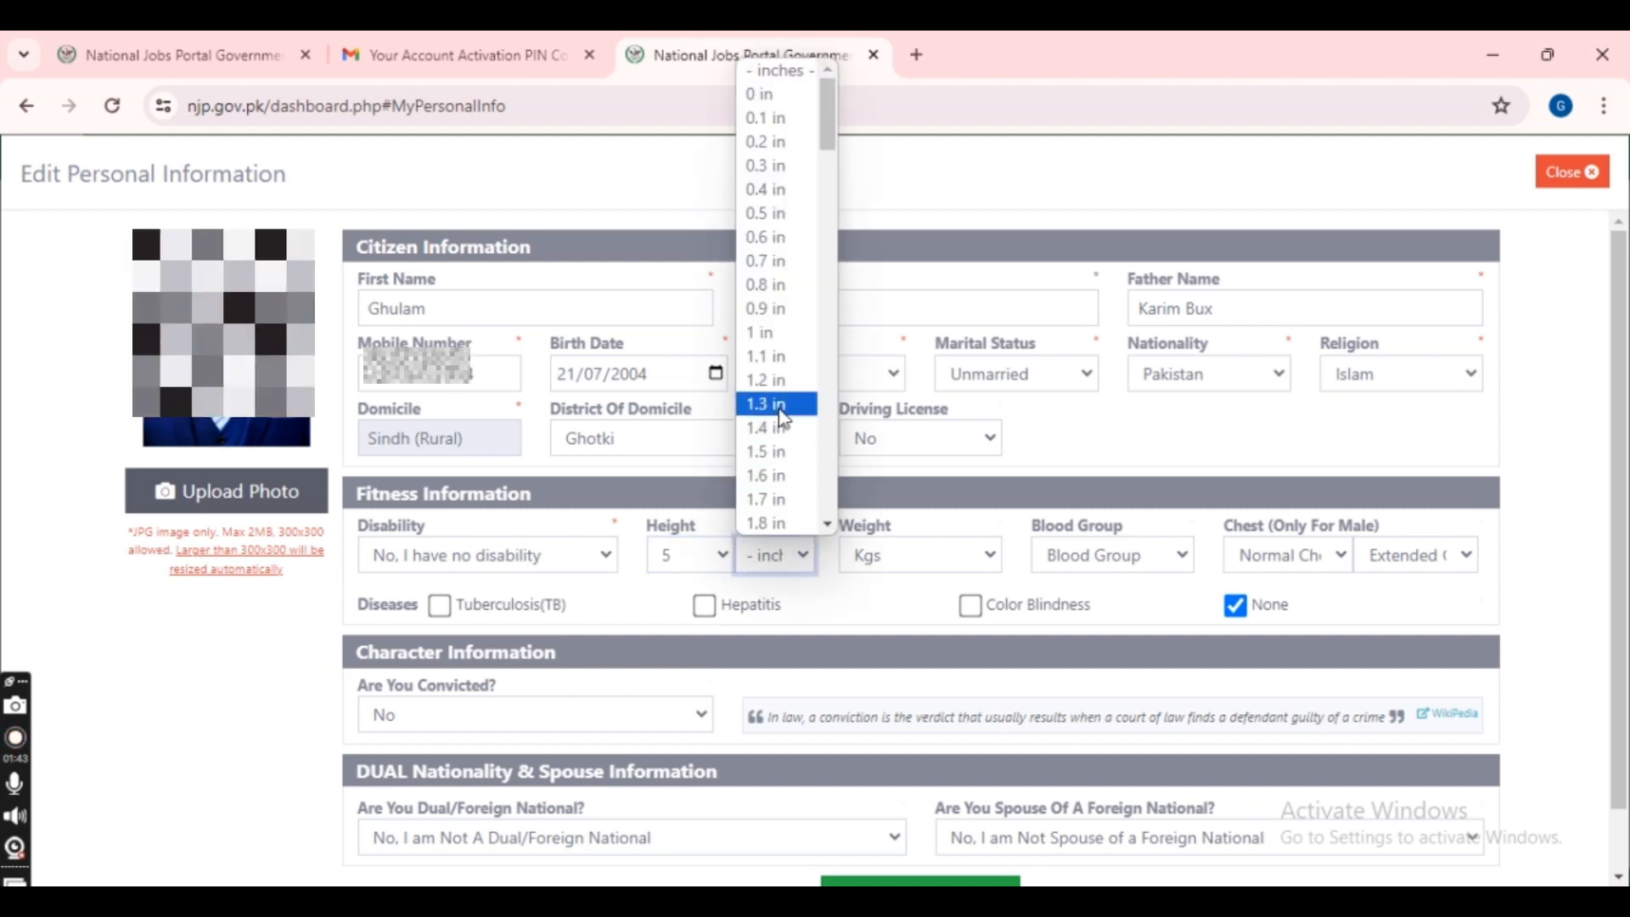
scroll(776, 436, down, 15)
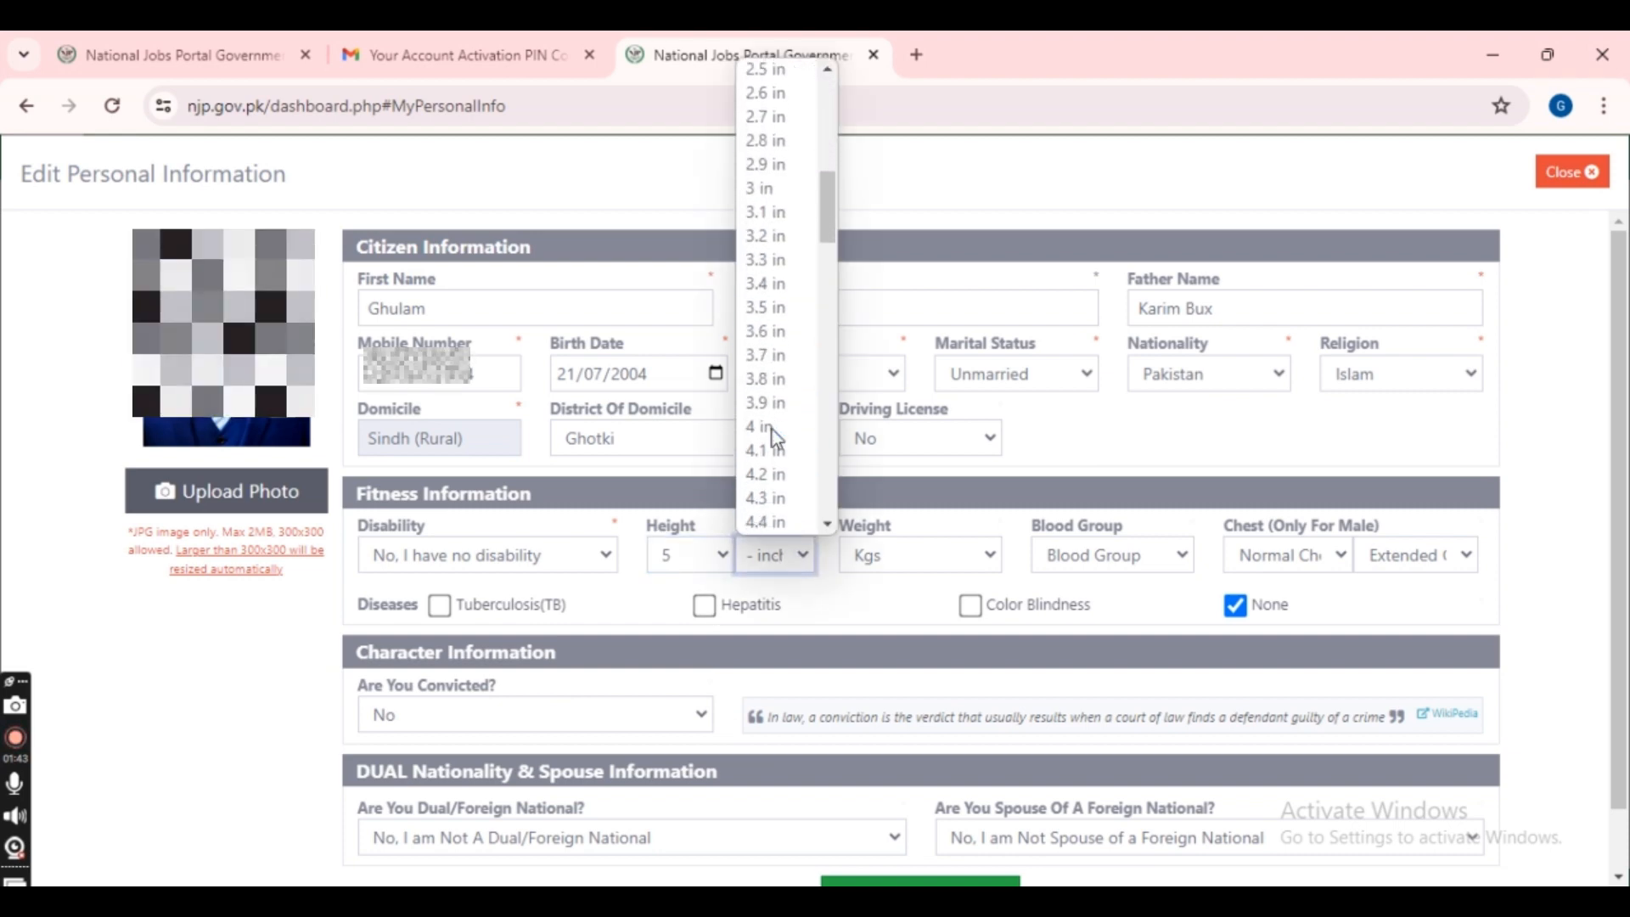
scroll(776, 437, down, 11)
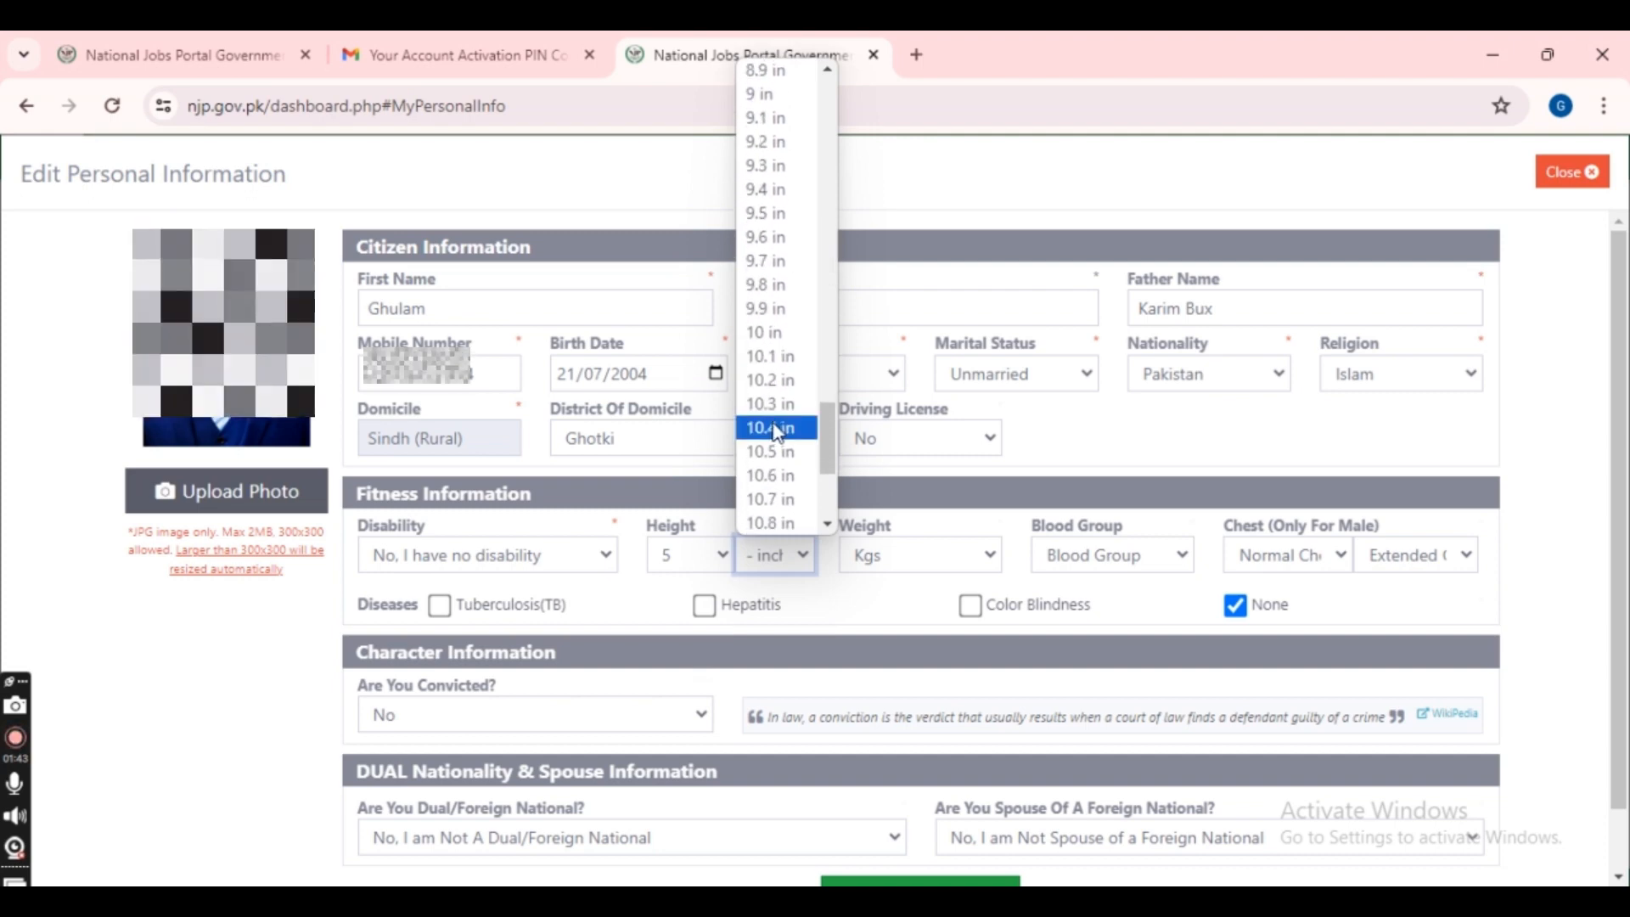
drag(820, 420, 798, 241)
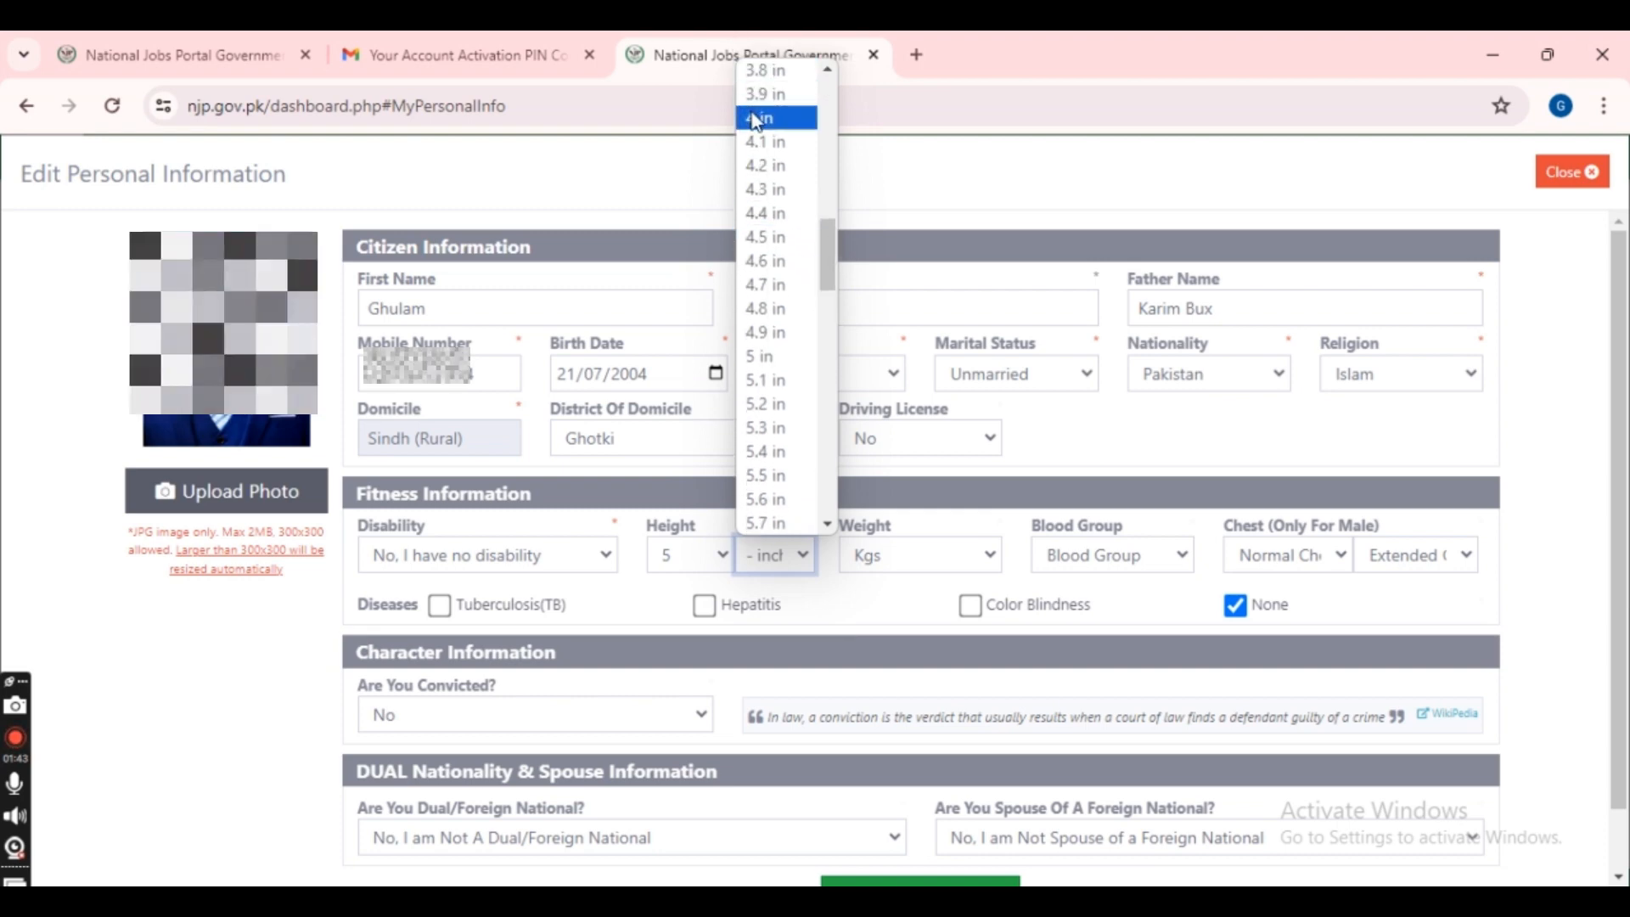
click(802, 98)
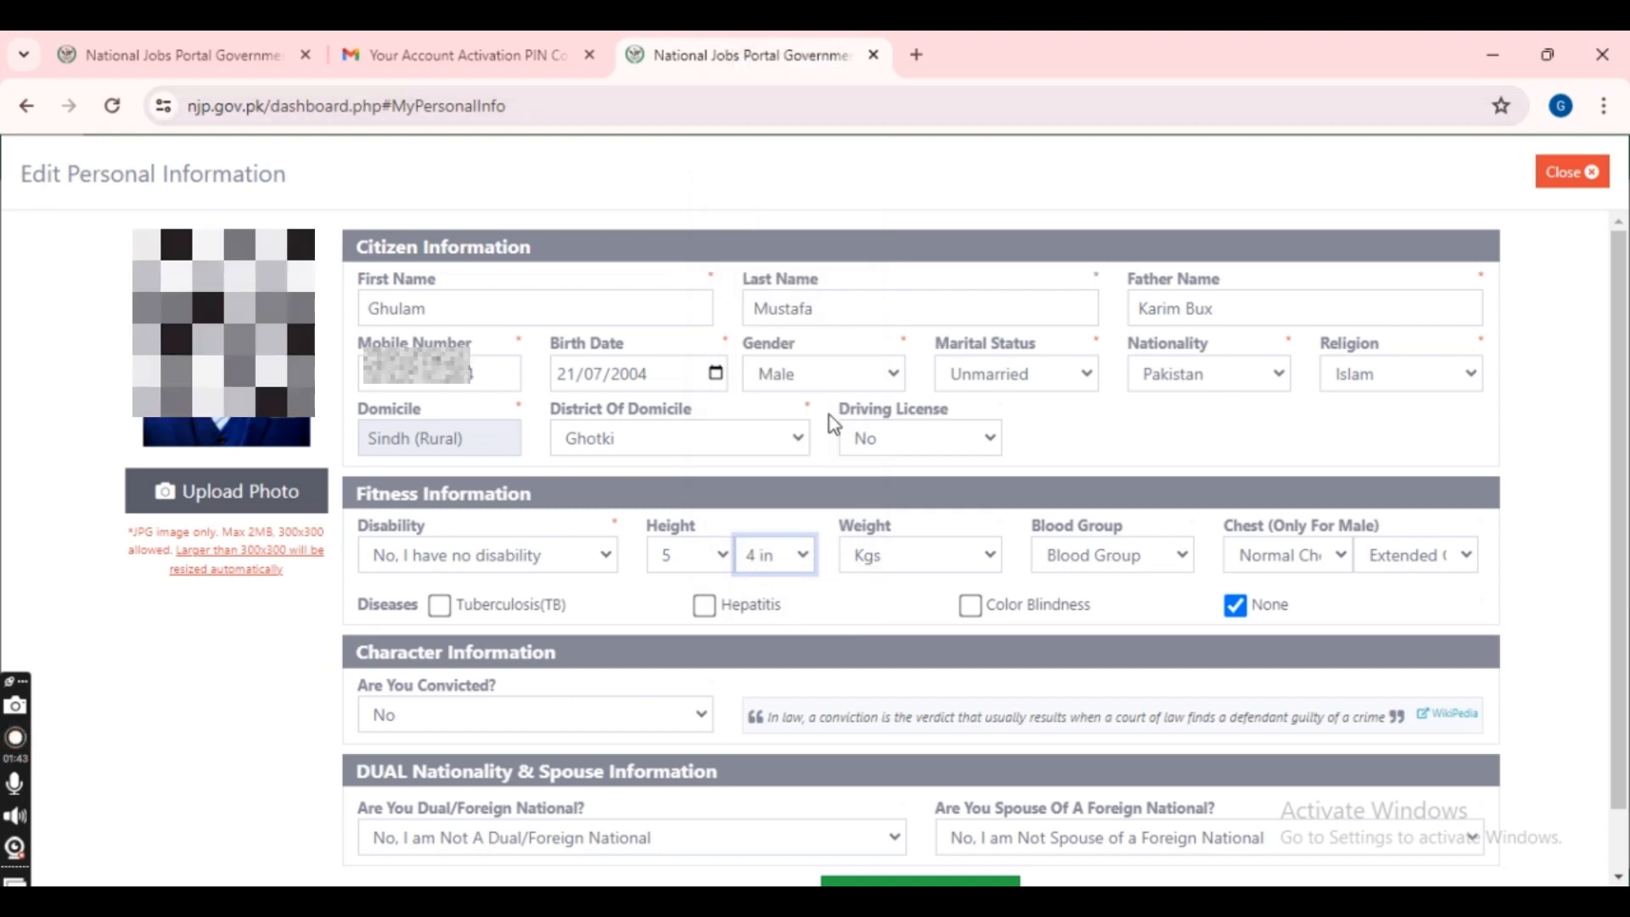
click(890, 564)
scroll(890, 521, down, 5)
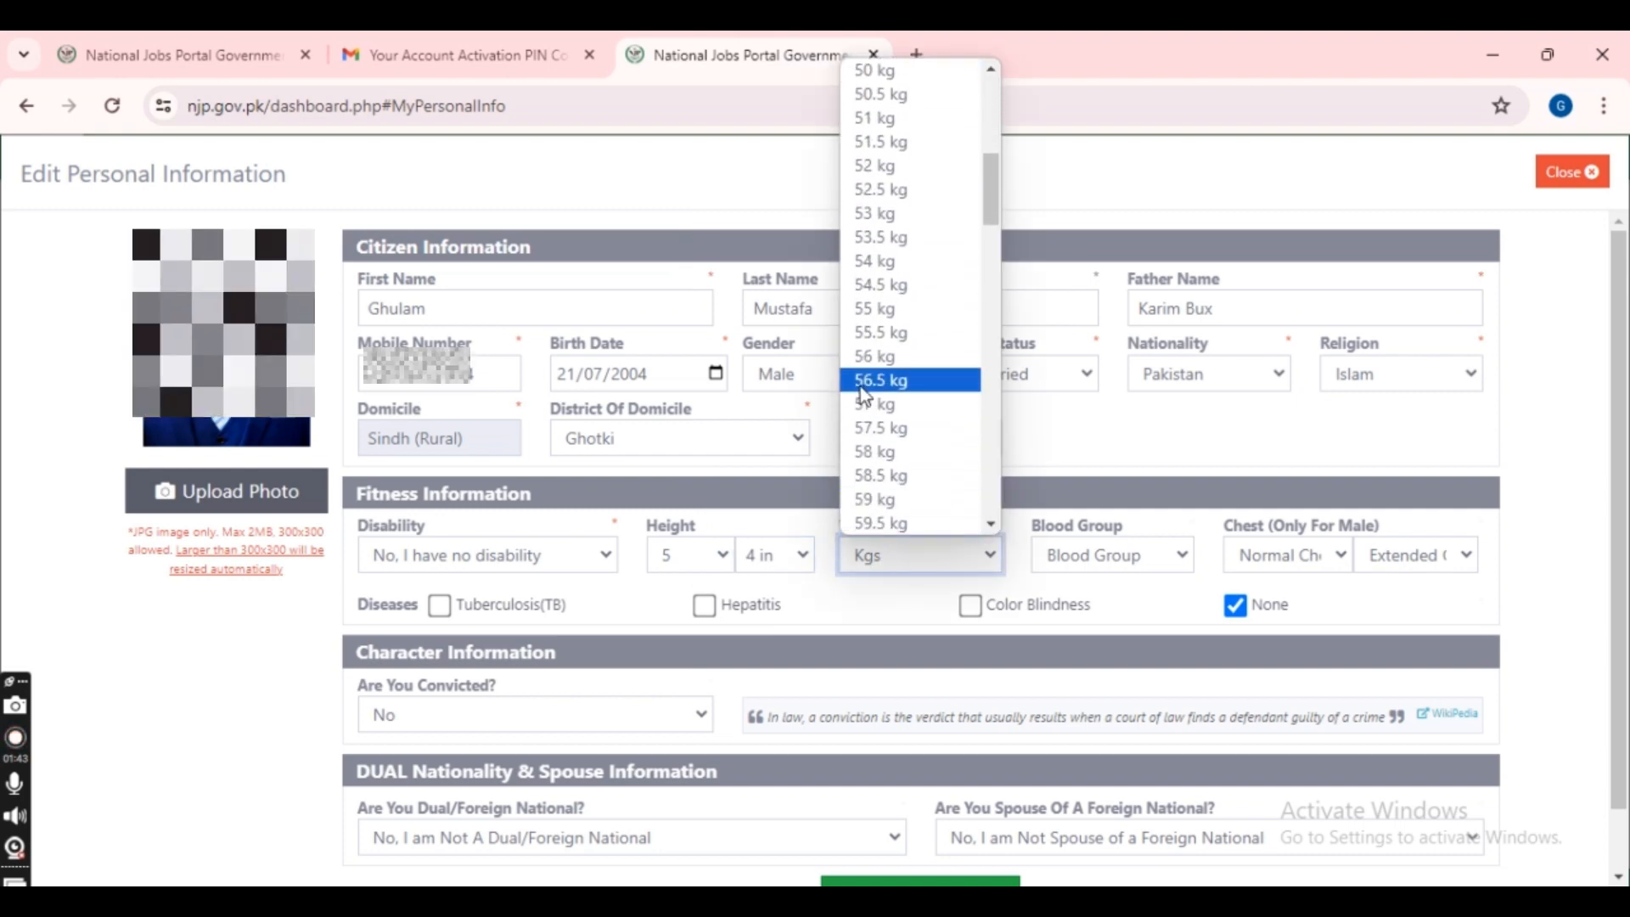
click(862, 408)
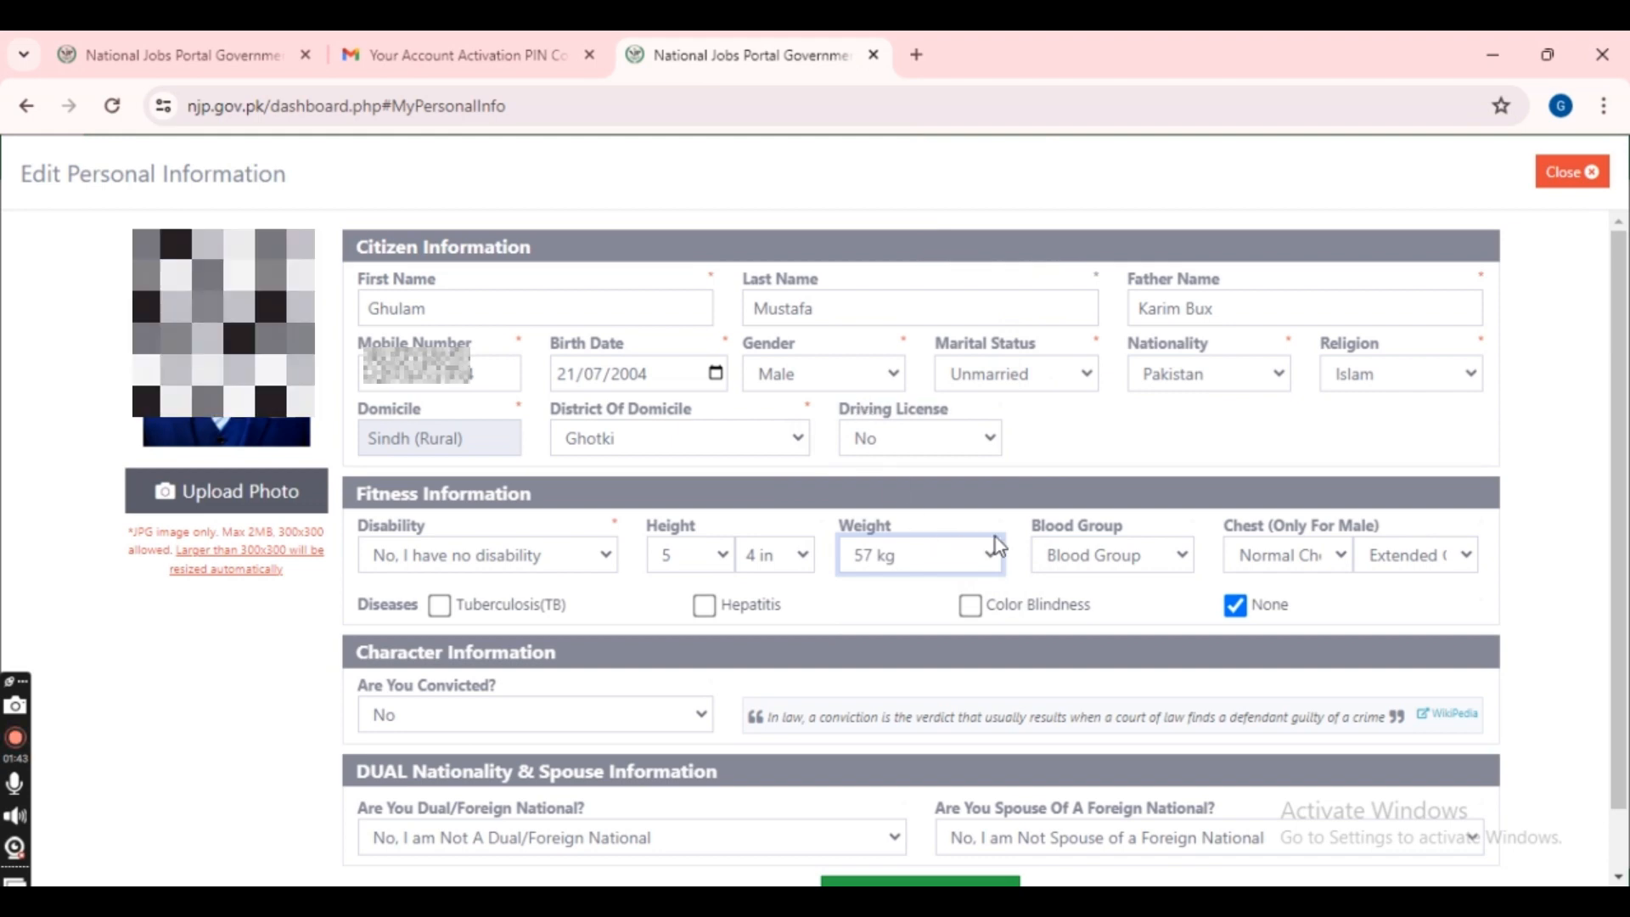
- Set blood group B+, normal chest 33 inches and extended chest 35 inches
click(1148, 567)
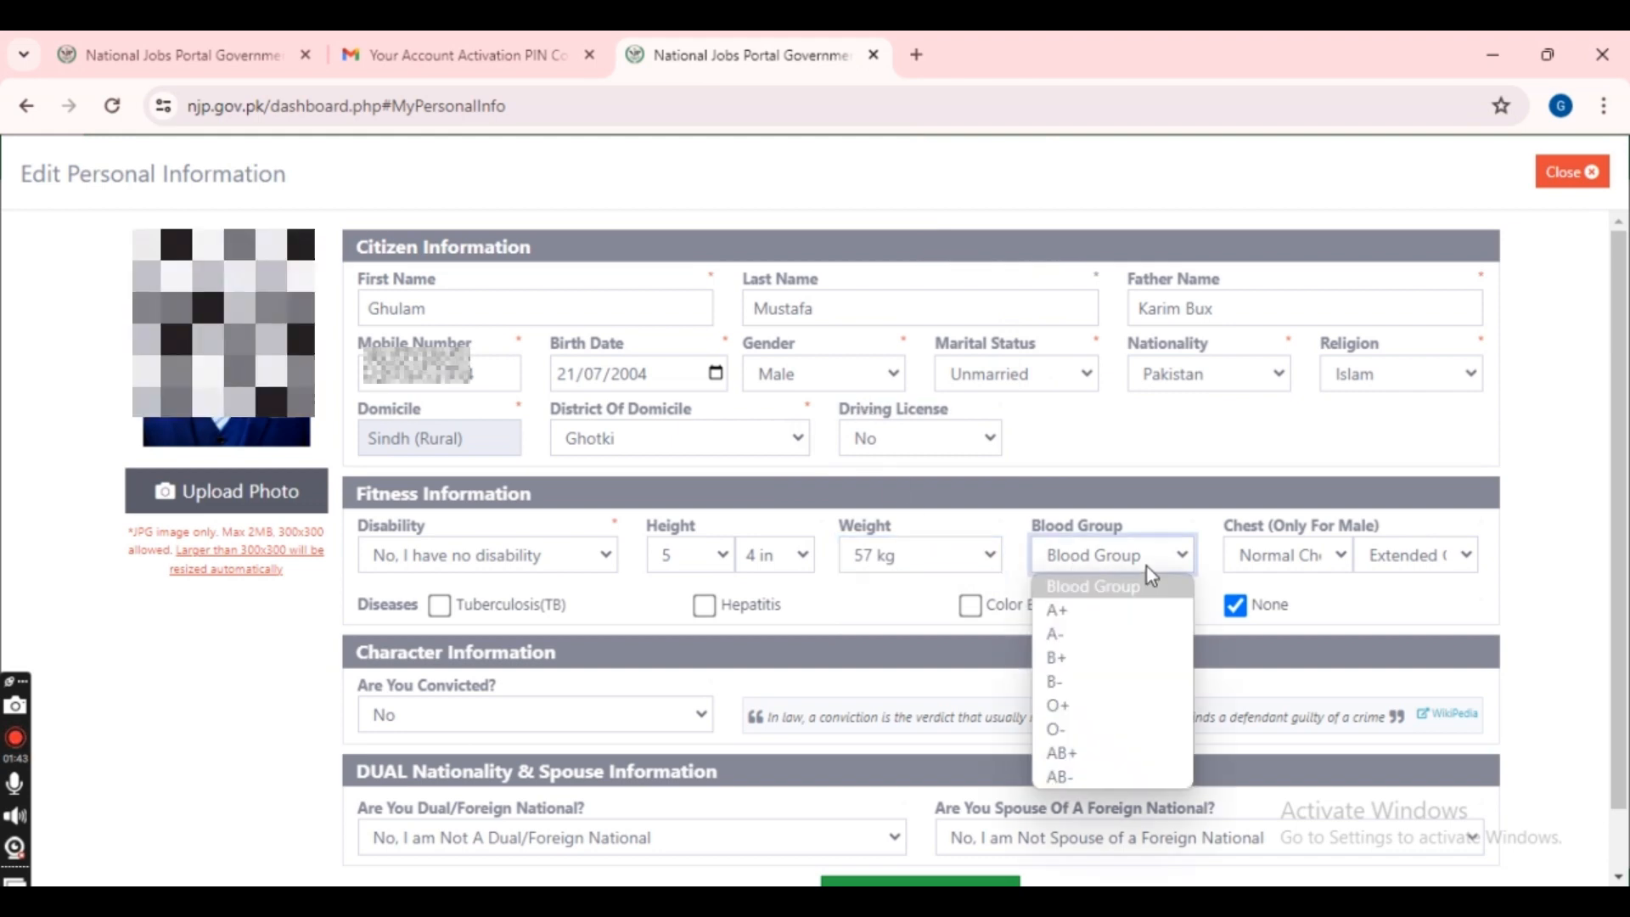
click(1089, 675)
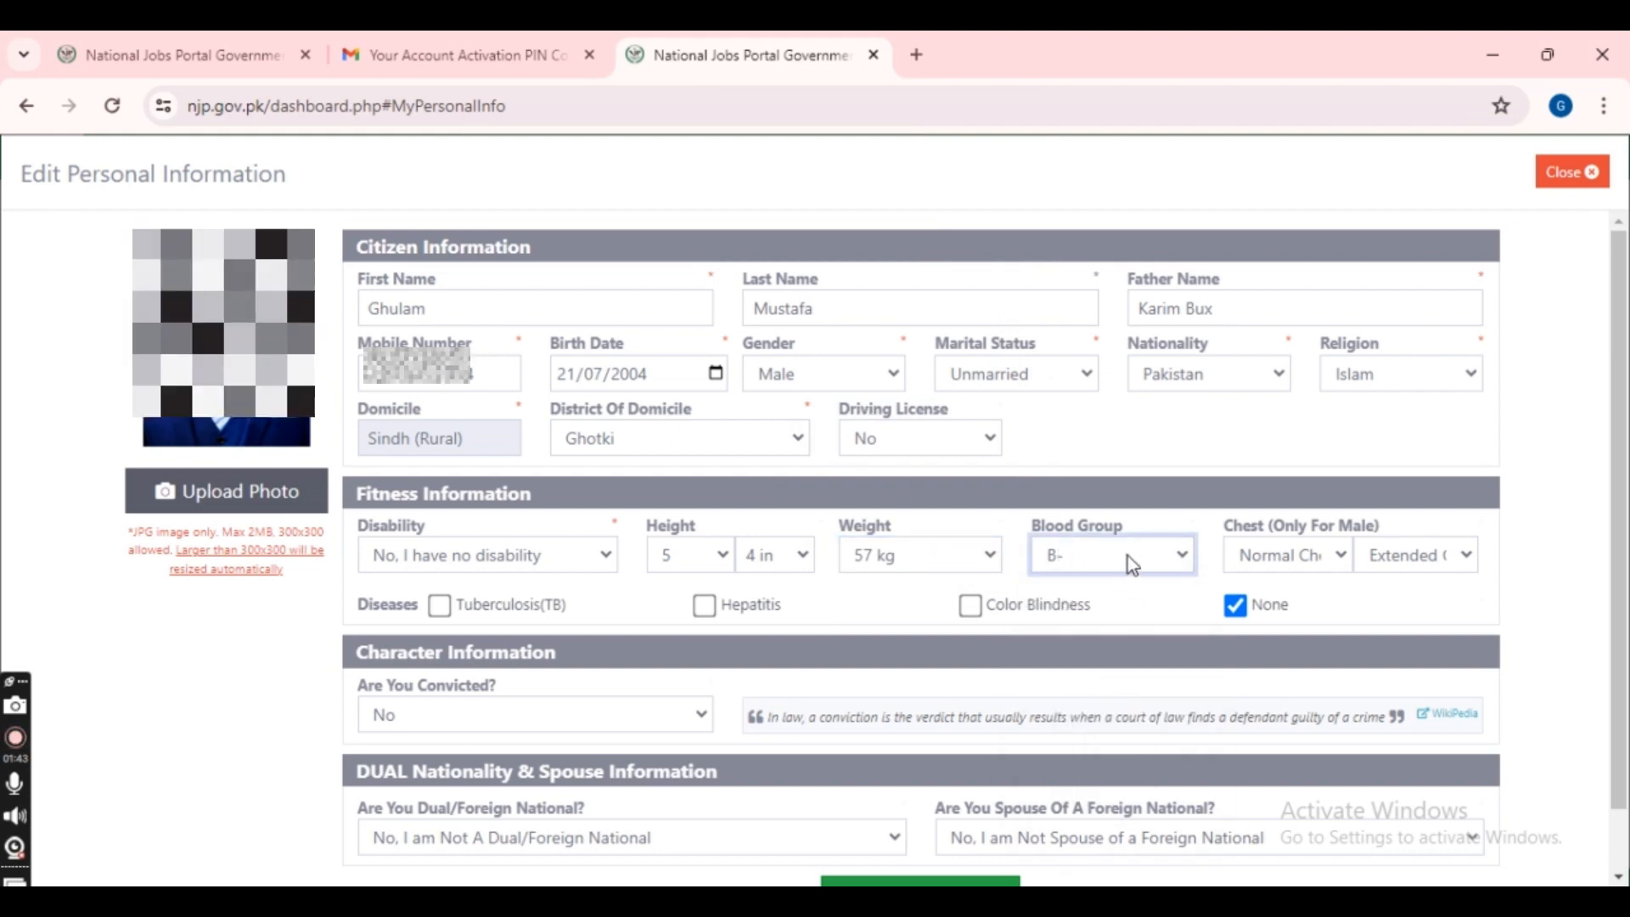
click(1128, 556)
click(1081, 671)
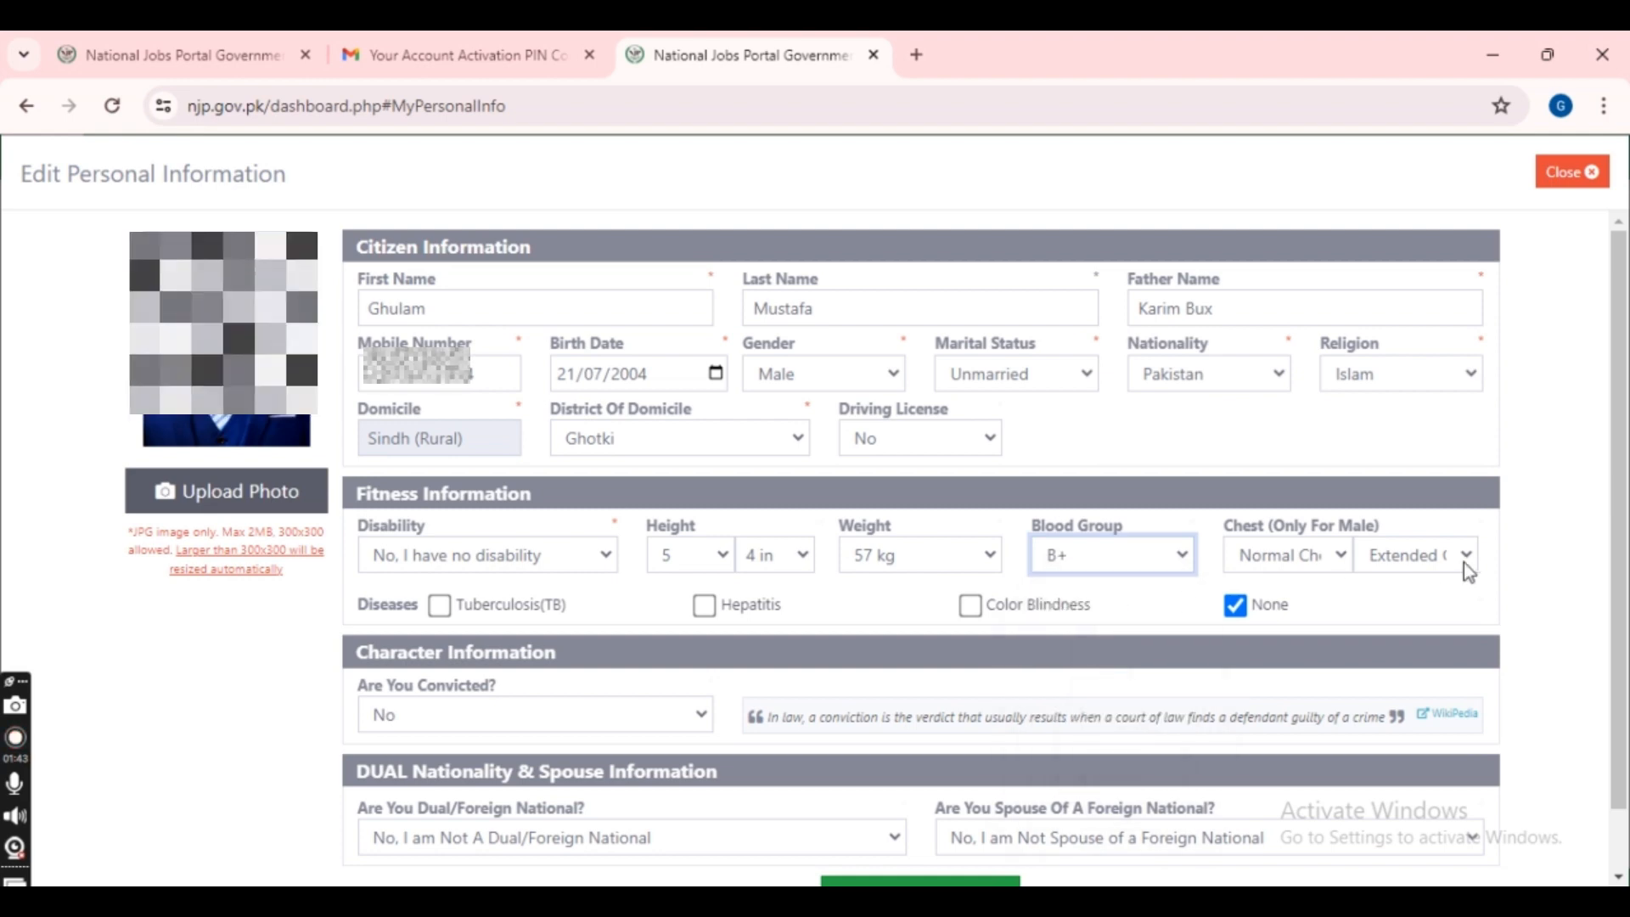
click(1332, 557)
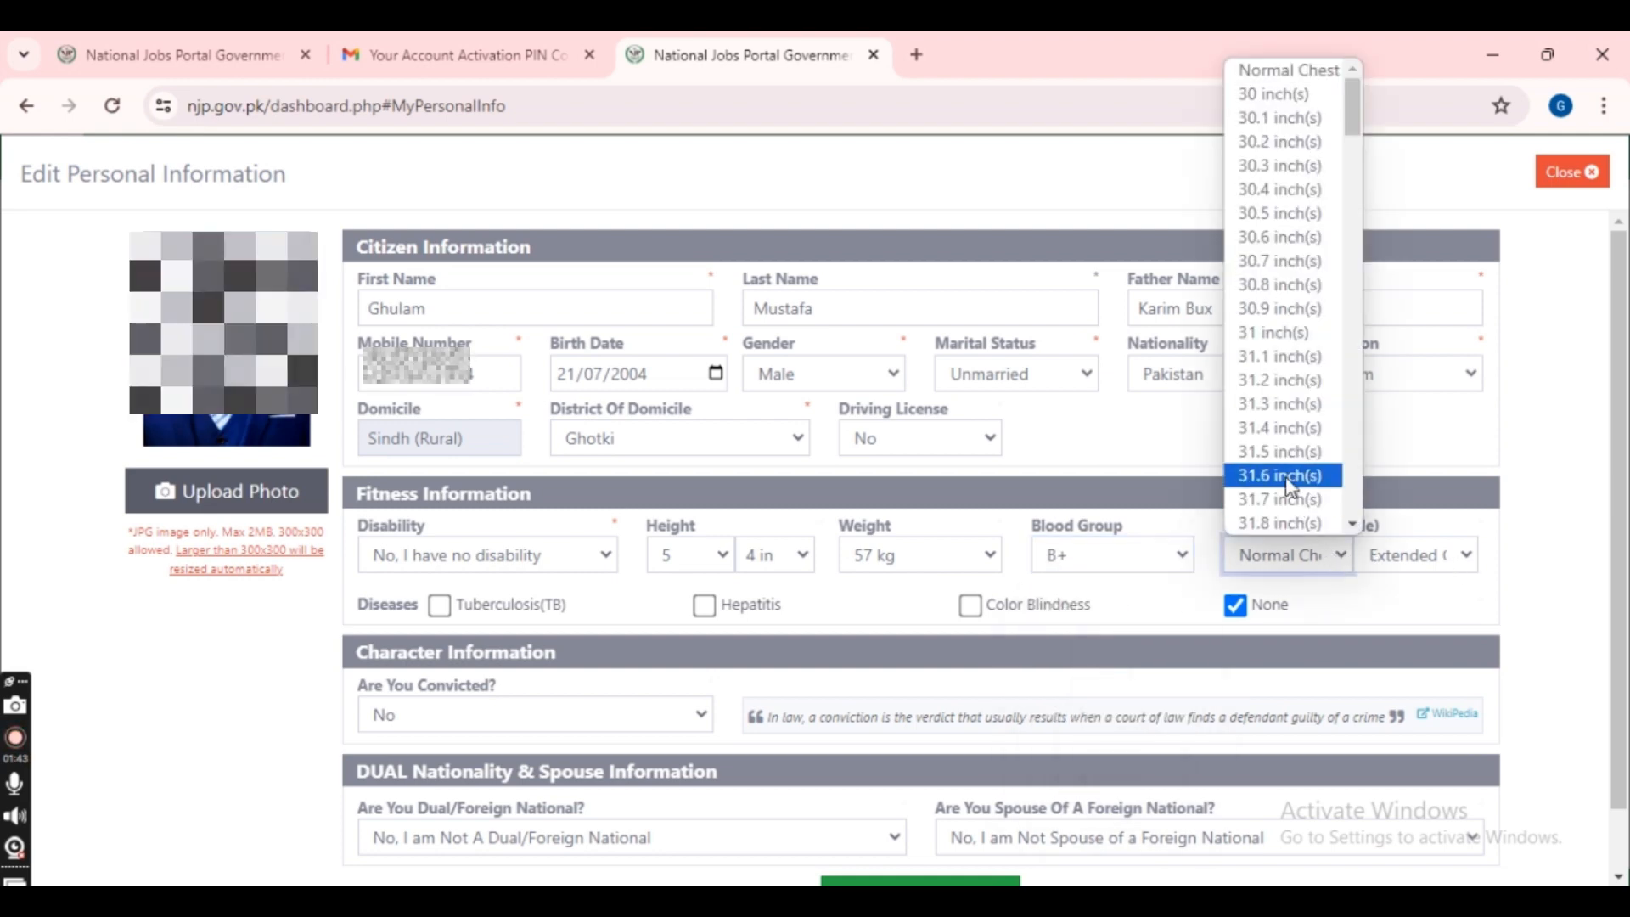
scroll(1286, 476, down, 5)
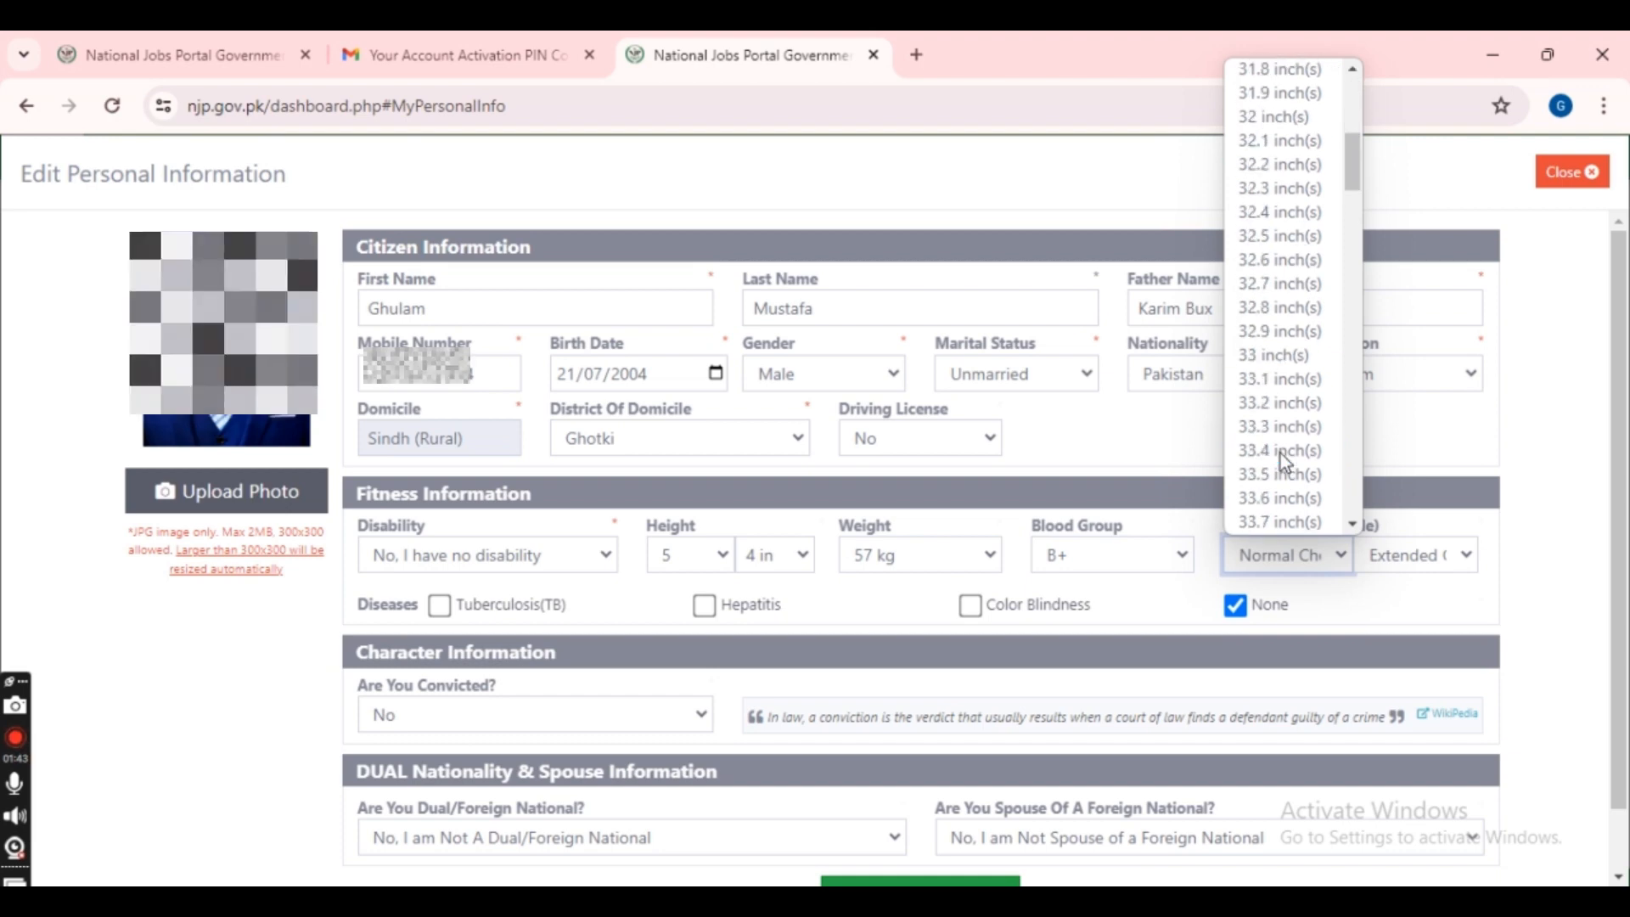
scroll(1280, 454, down, 2)
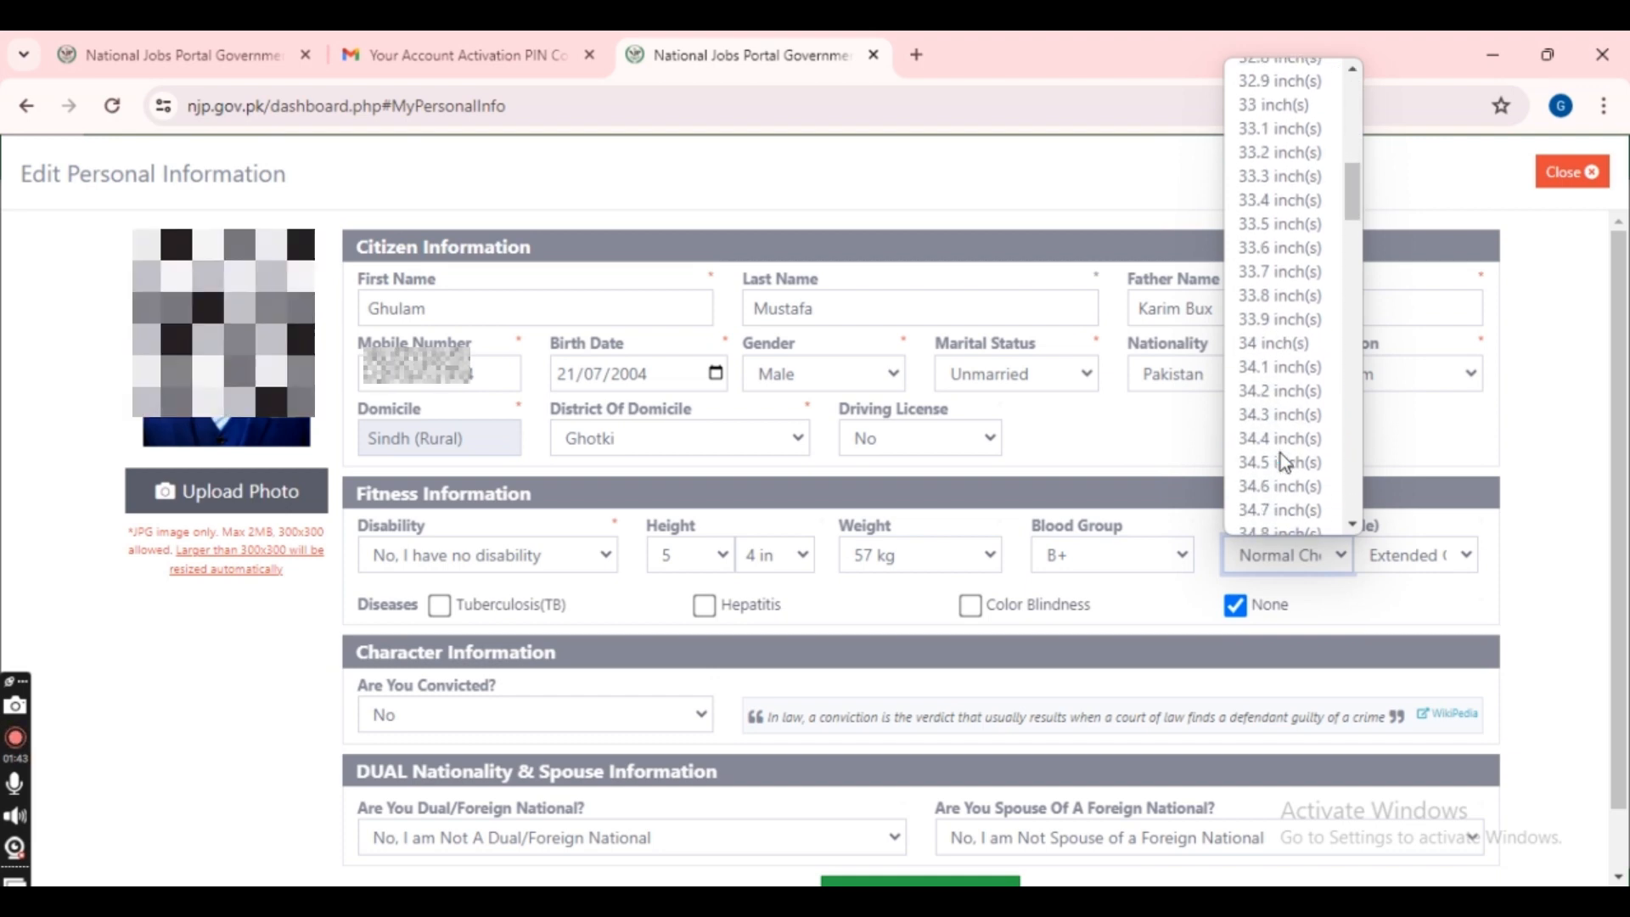
scroll(1280, 454, up, 2)
scroll(1280, 458, down, 20)
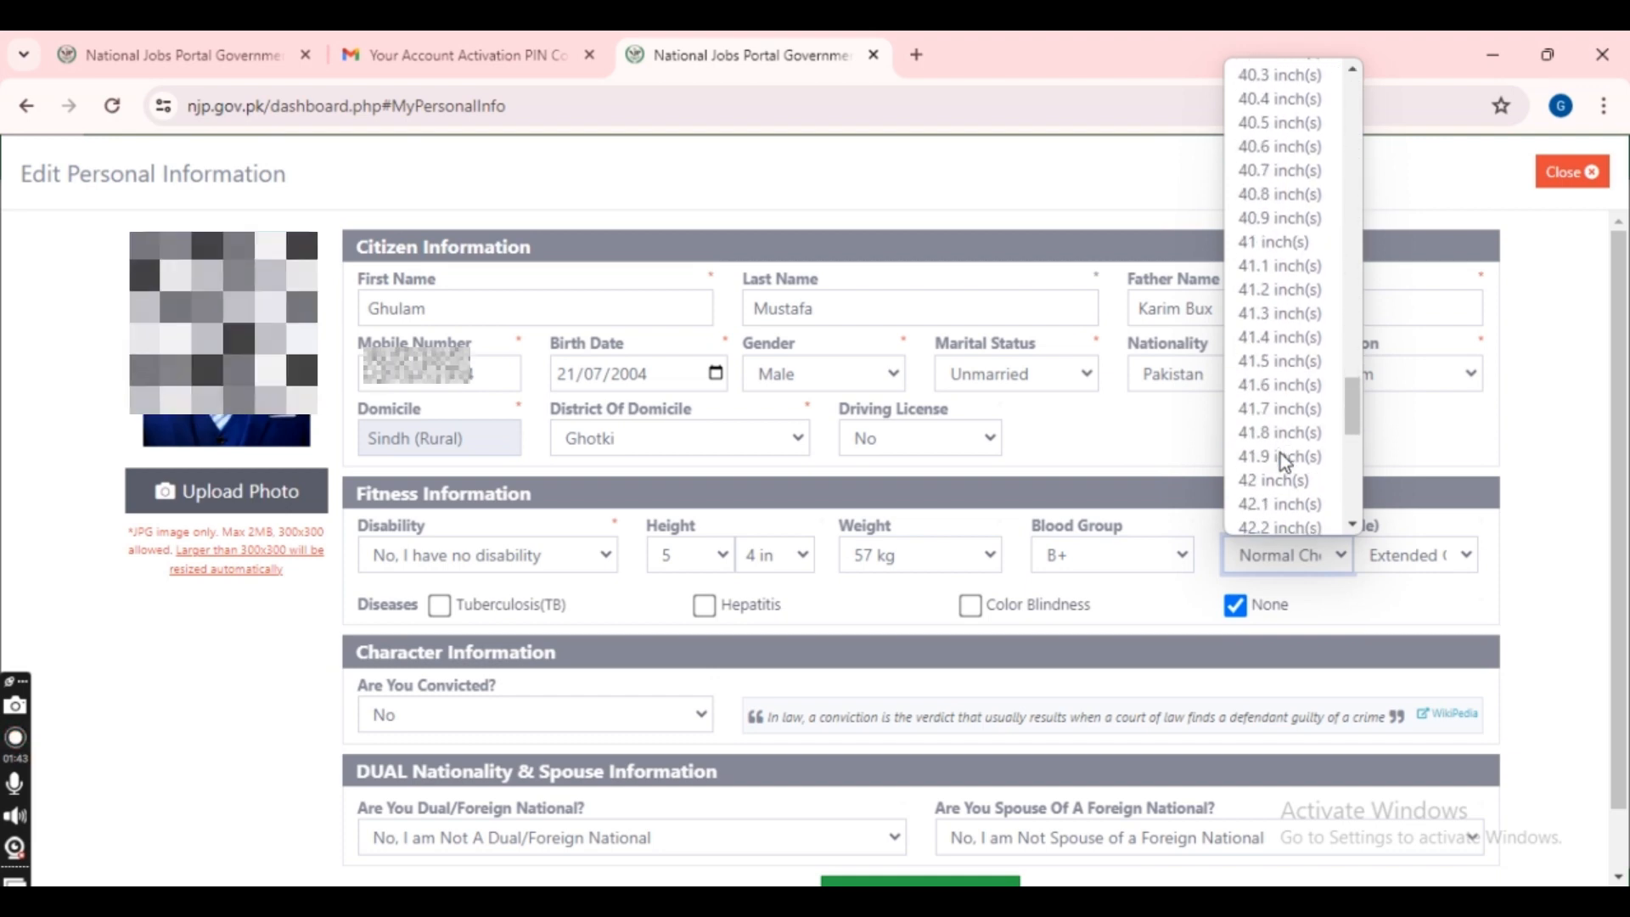
scroll(1283, 461, up, 10)
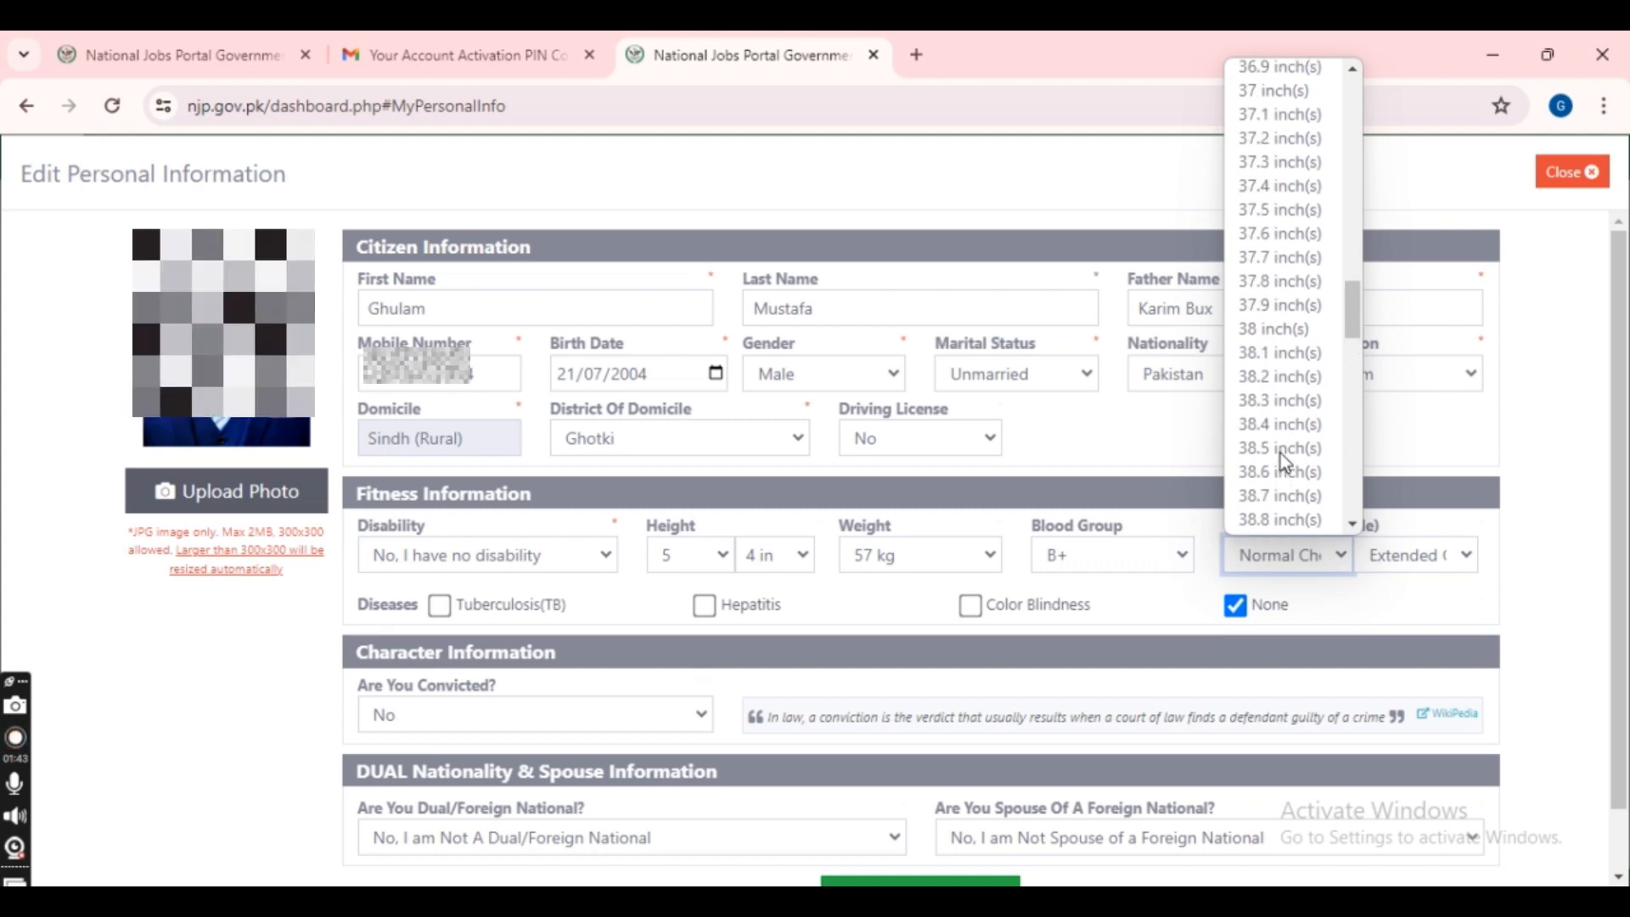
scroll(1284, 460, up, 9)
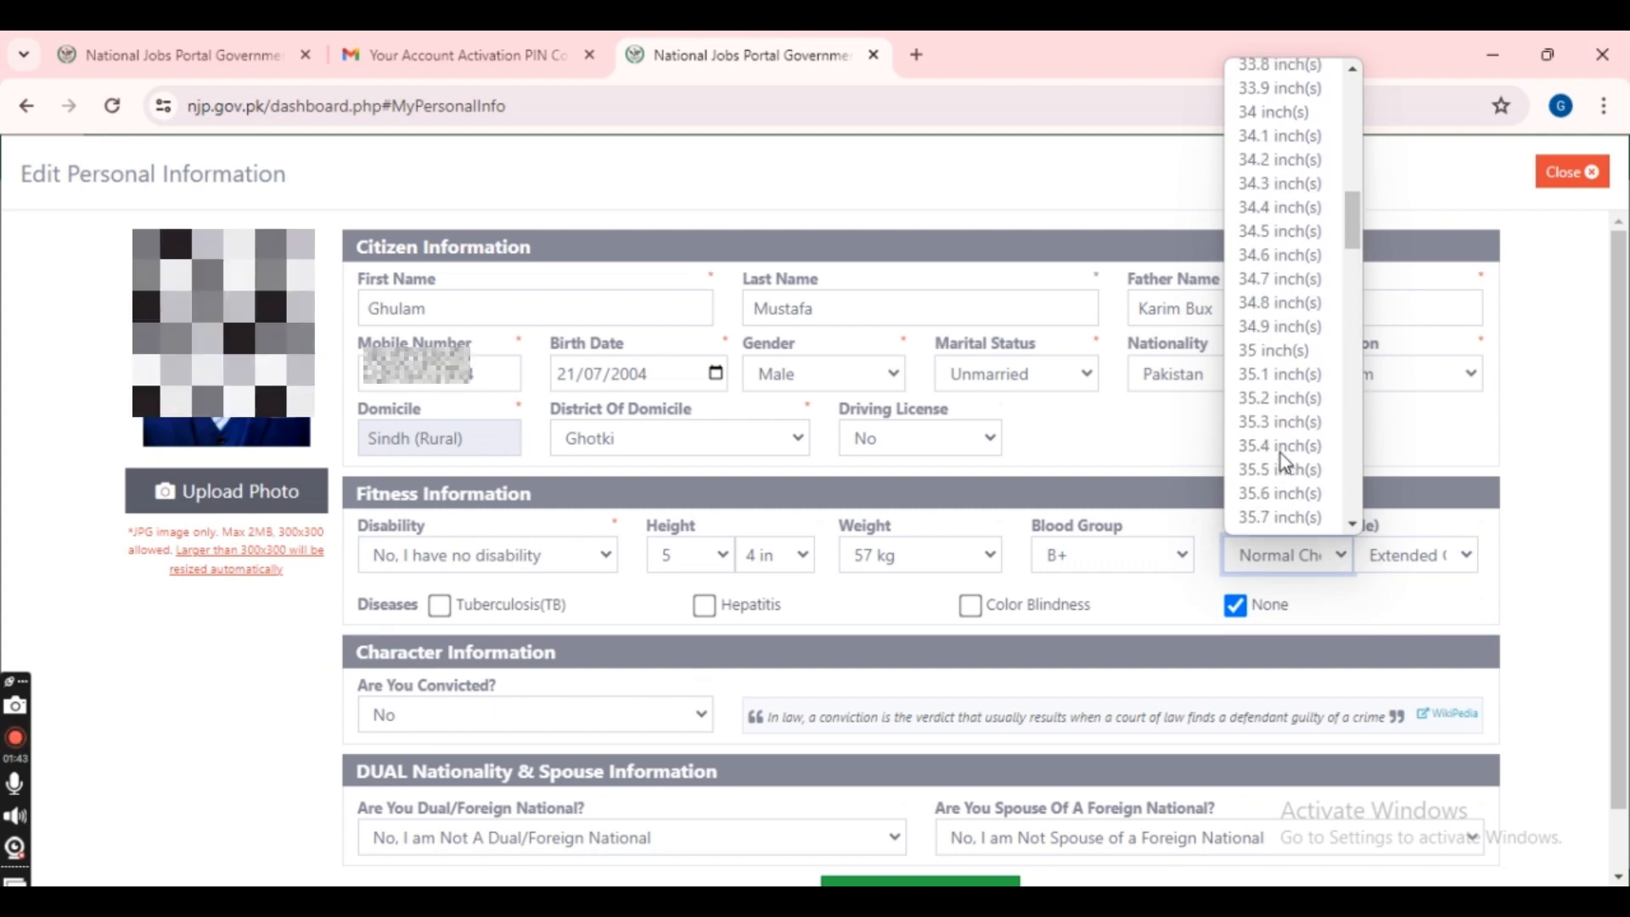
scroll(1283, 461, up, 3)
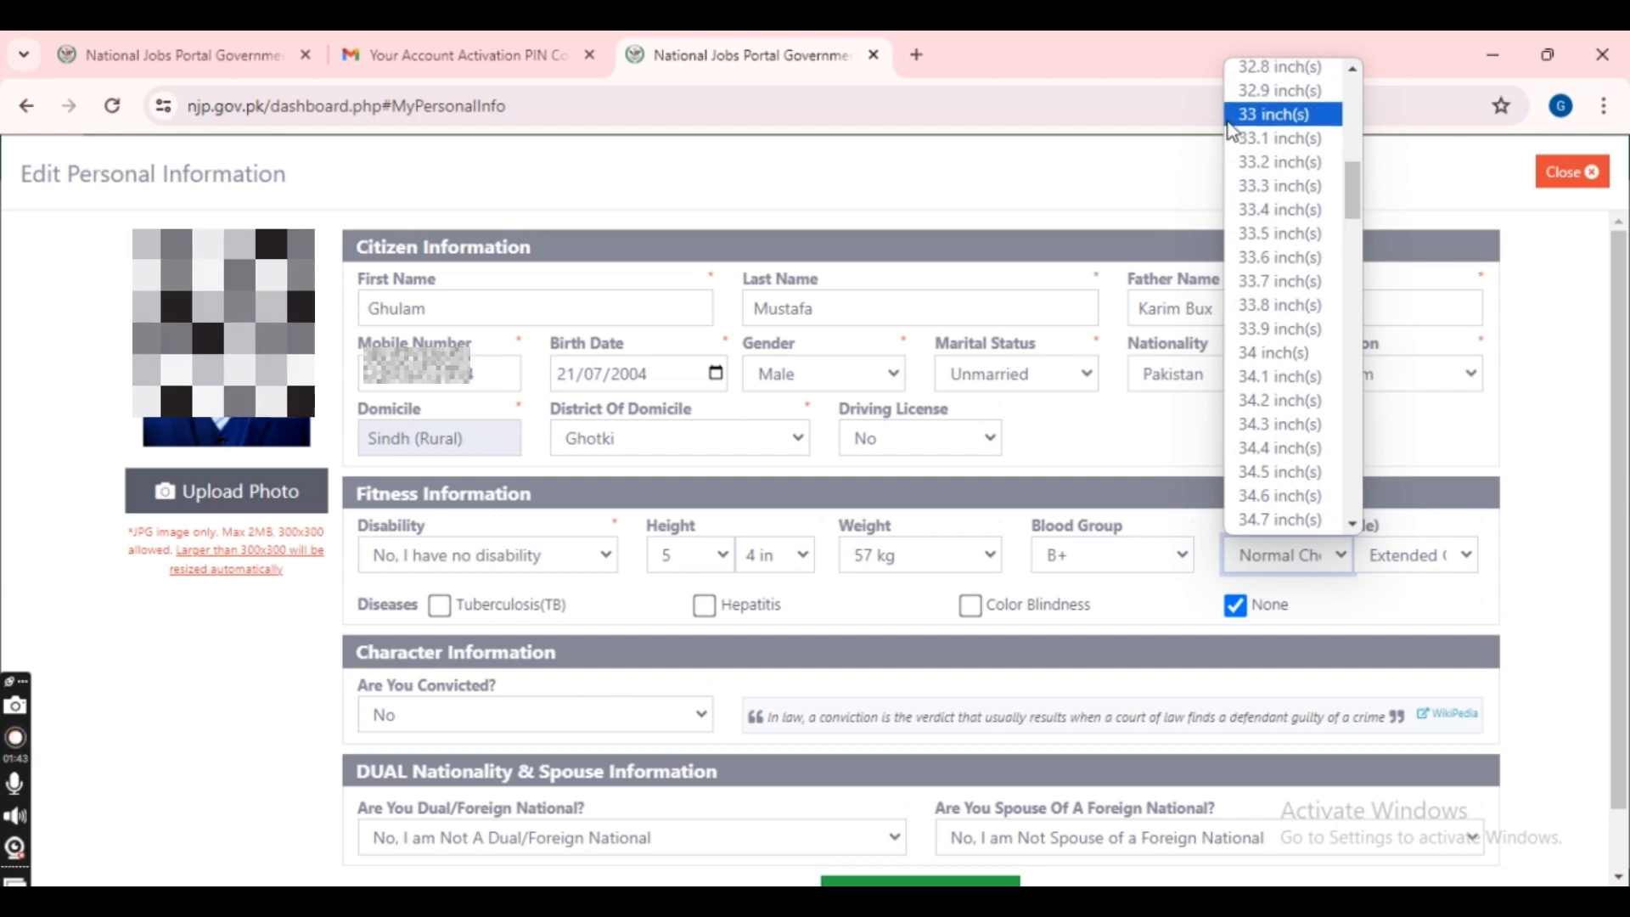
click(1231, 118)
click(1468, 562)
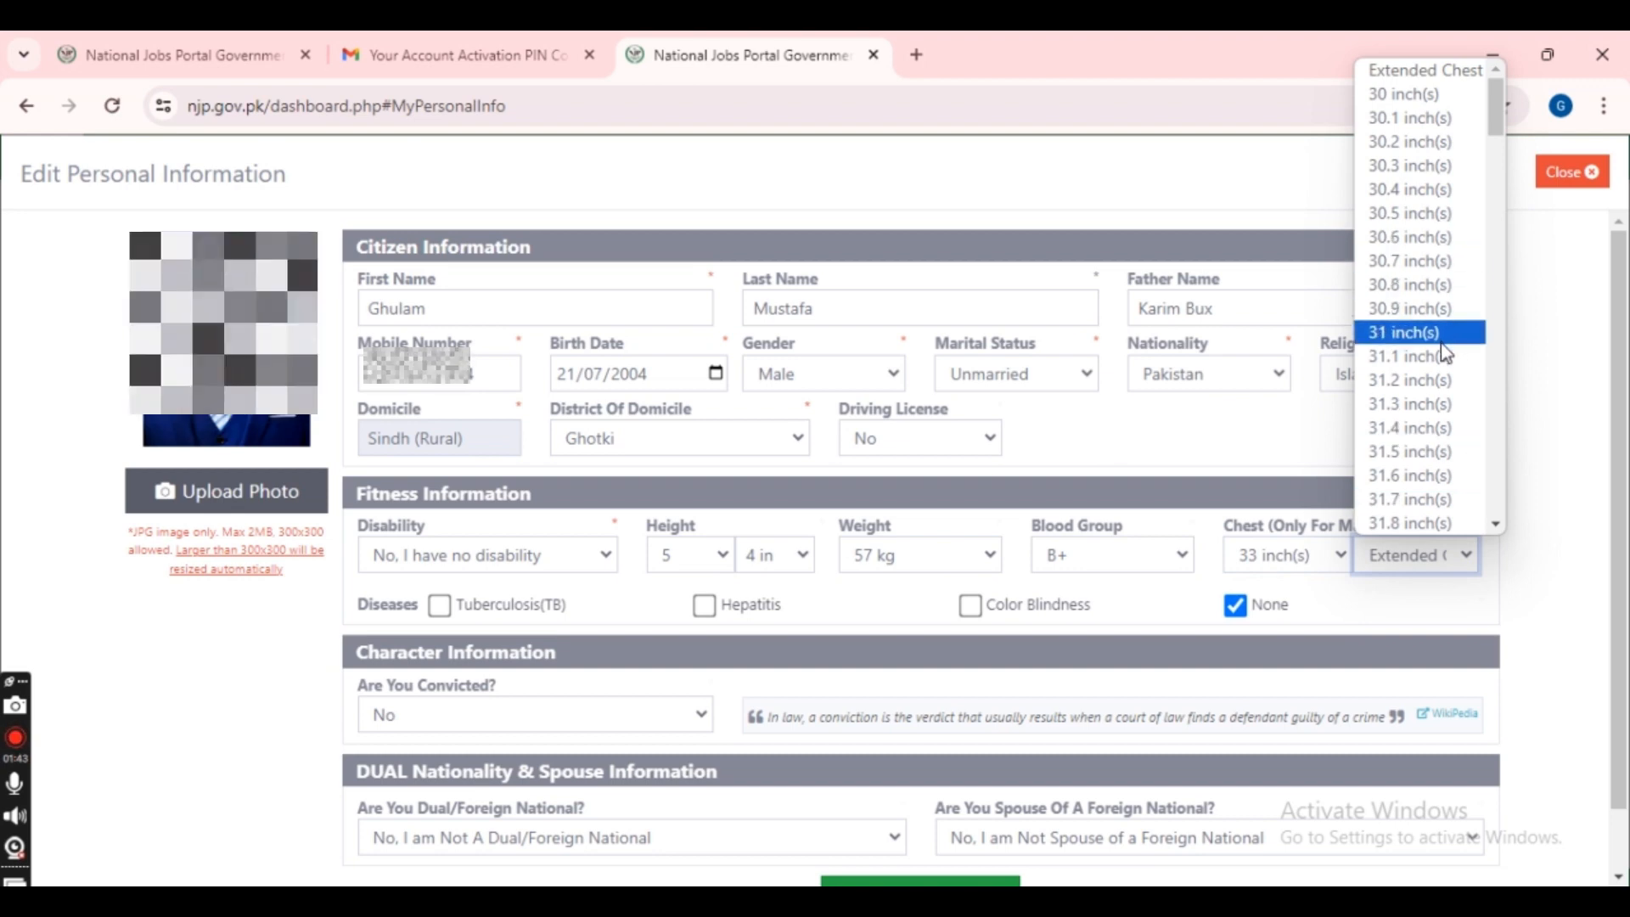
scroll(1434, 382, down, 5)
scroll(1430, 379, down, 3)
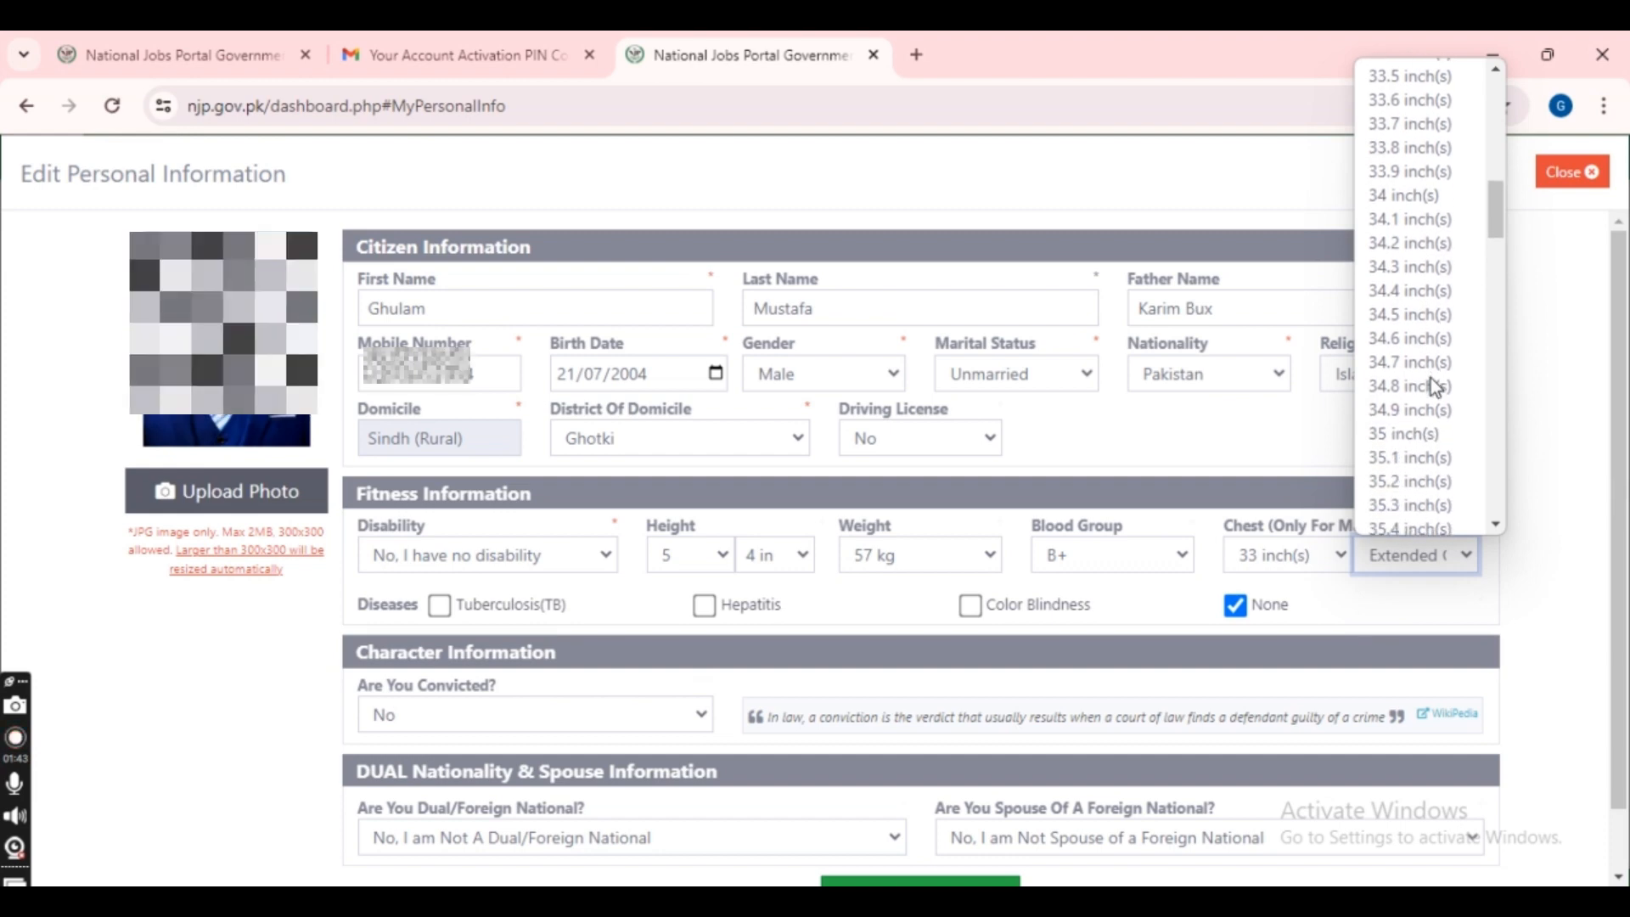
click(1408, 429)
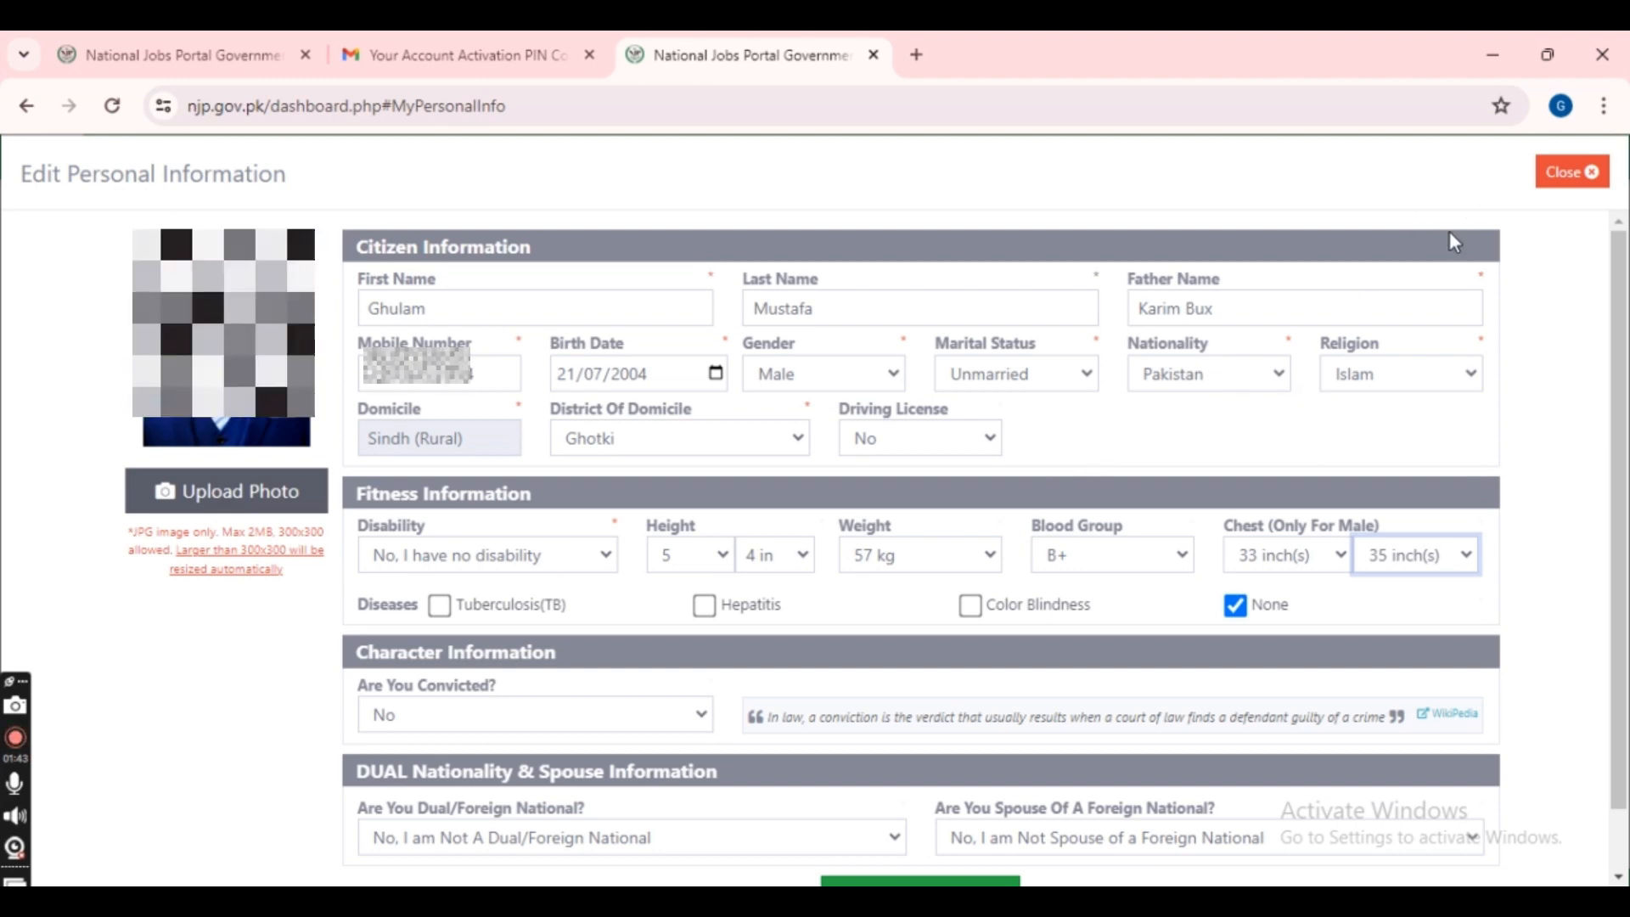
- Keep diseases as None and save the fitness details
click(1061, 609)
scroll(1061, 613, down, 1)
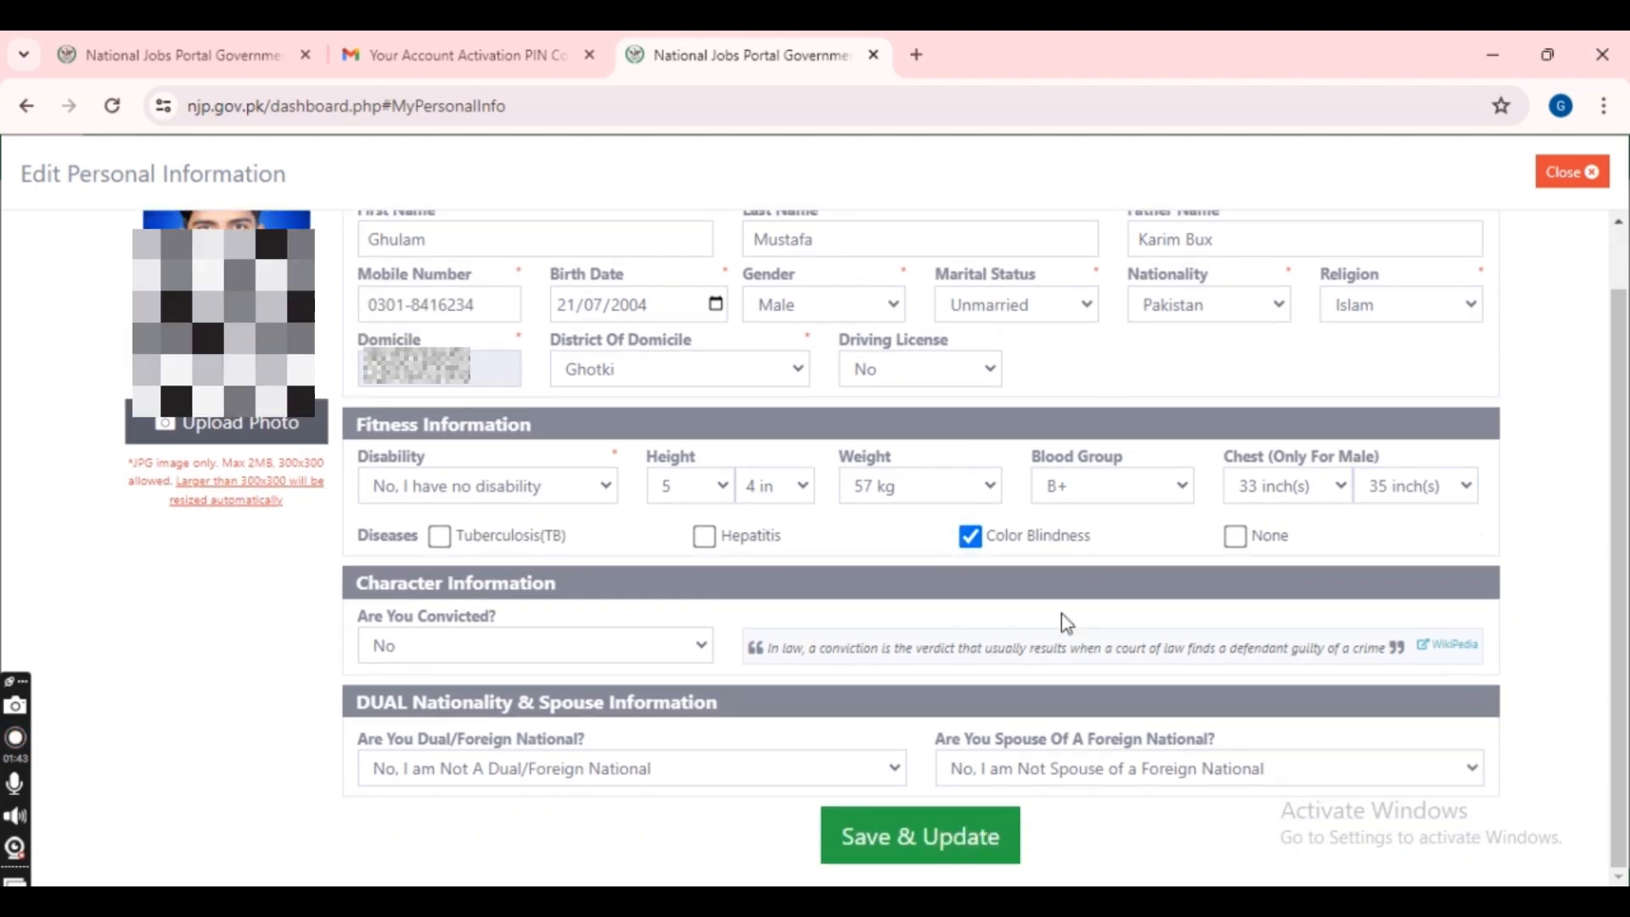
click(1233, 536)
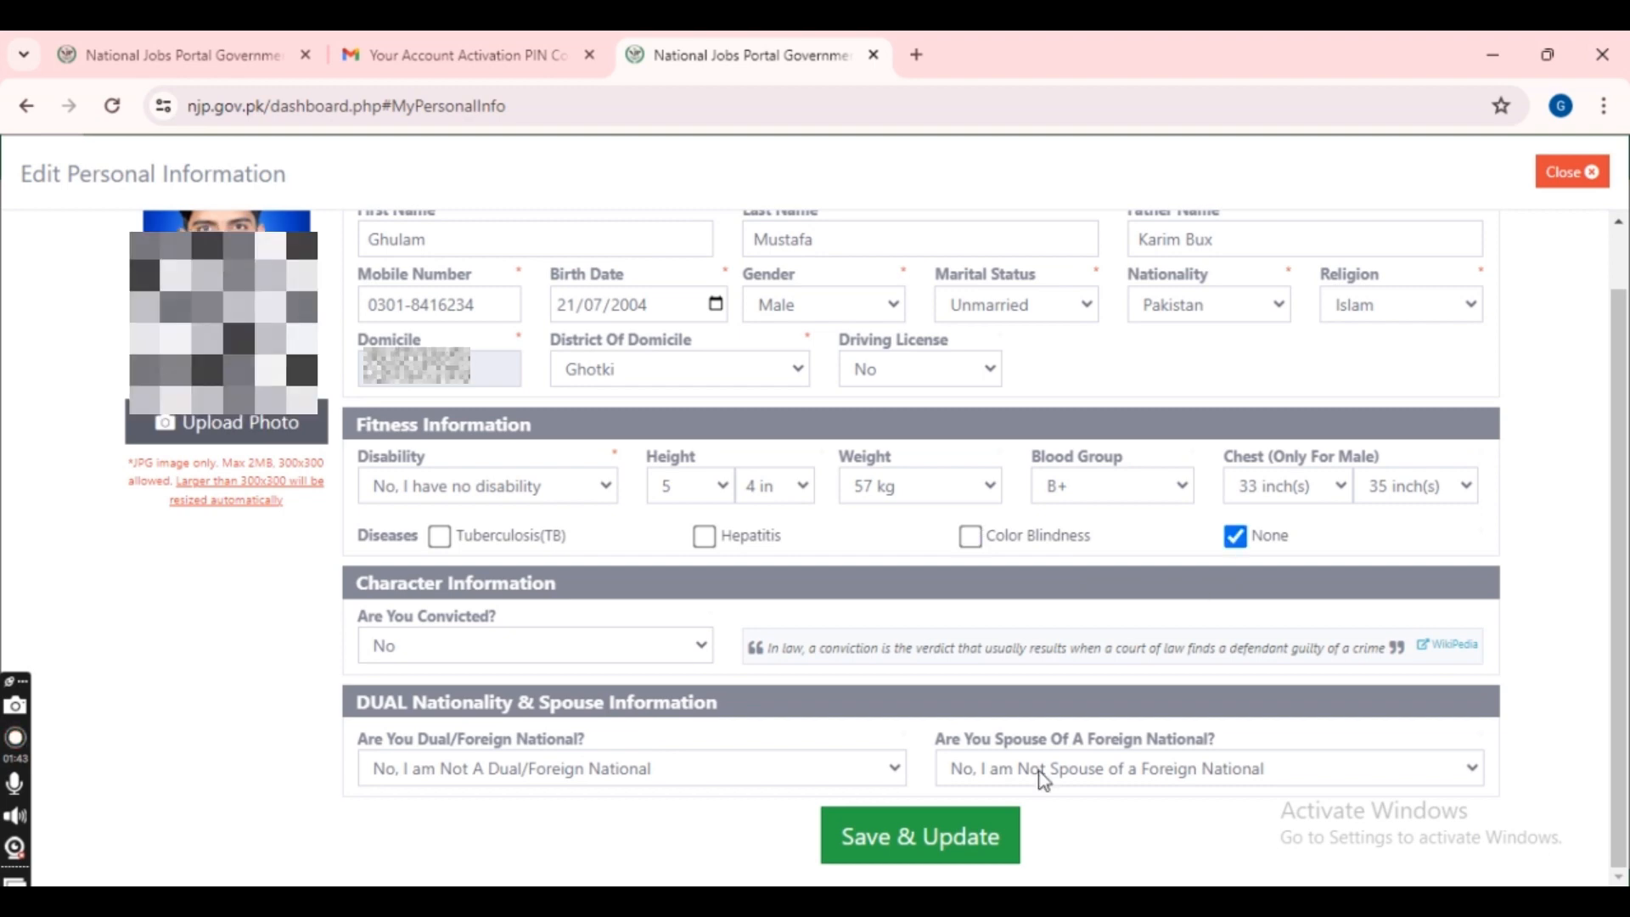
click(952, 857)
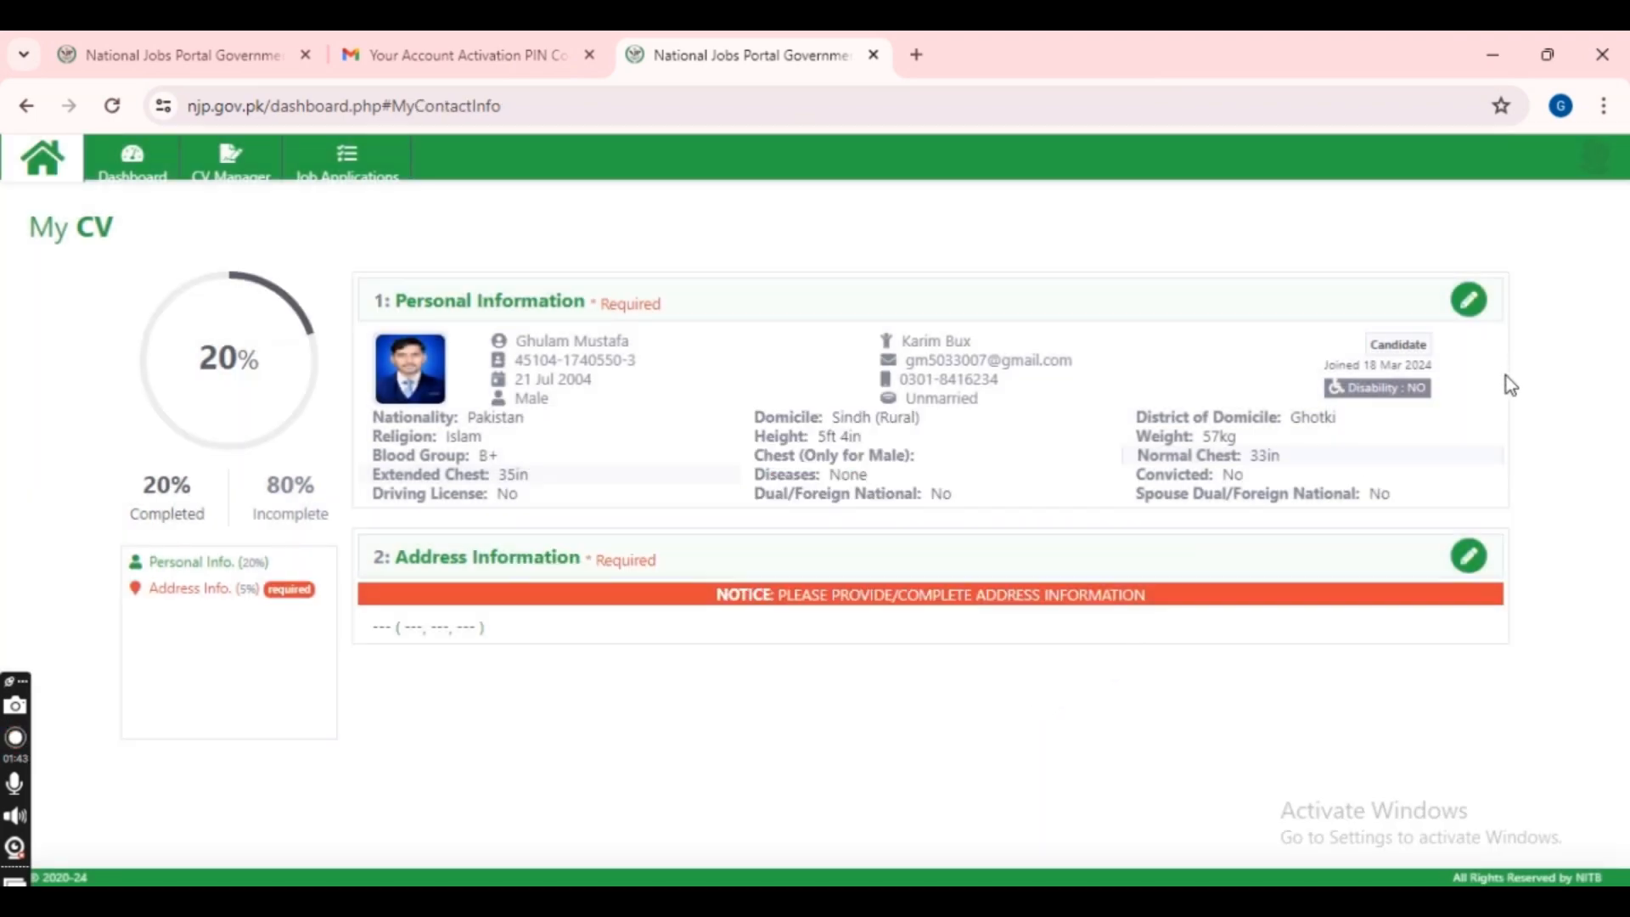
- In the address information, choose country Pakistan, province Sindh and enter the present address
click(1469, 558)
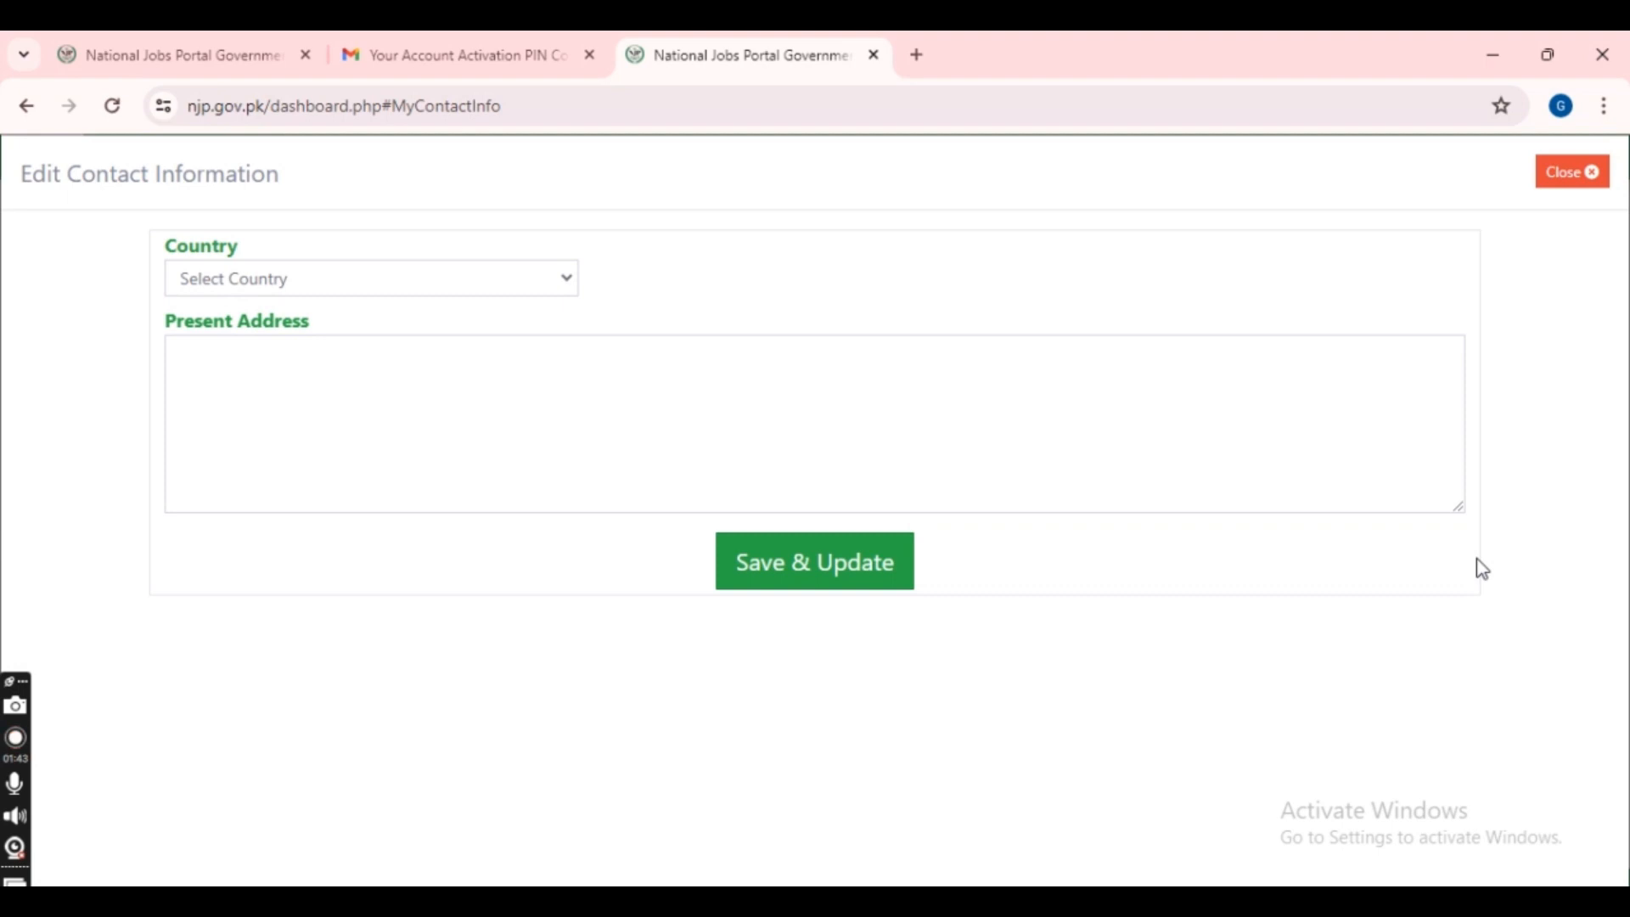
click(512, 283)
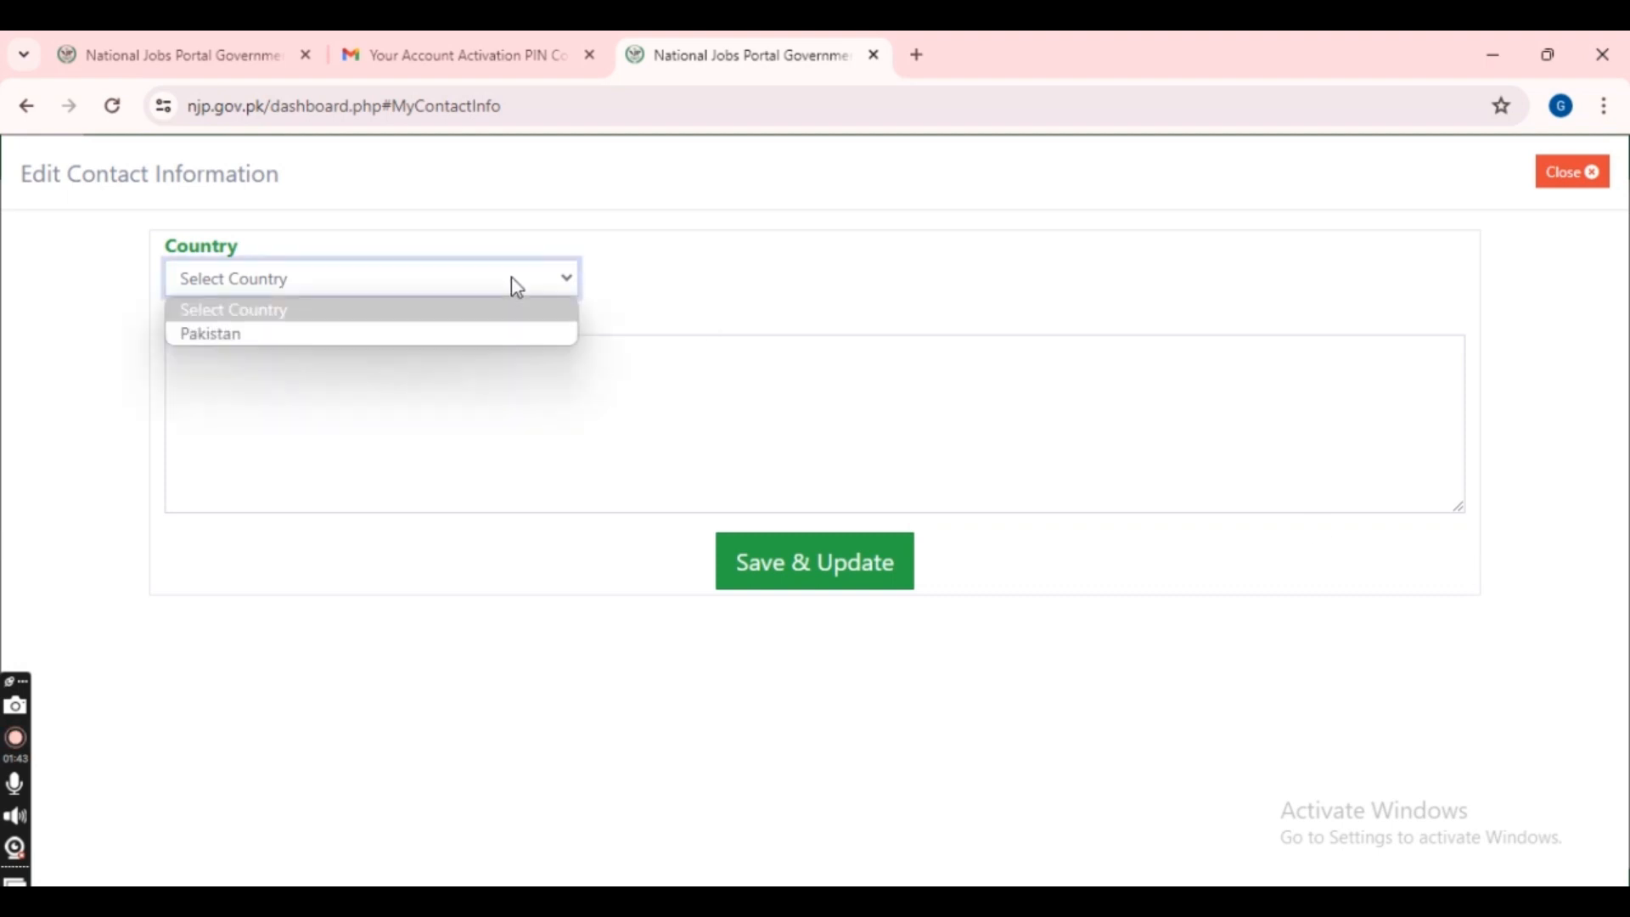
click(503, 337)
click(504, 339)
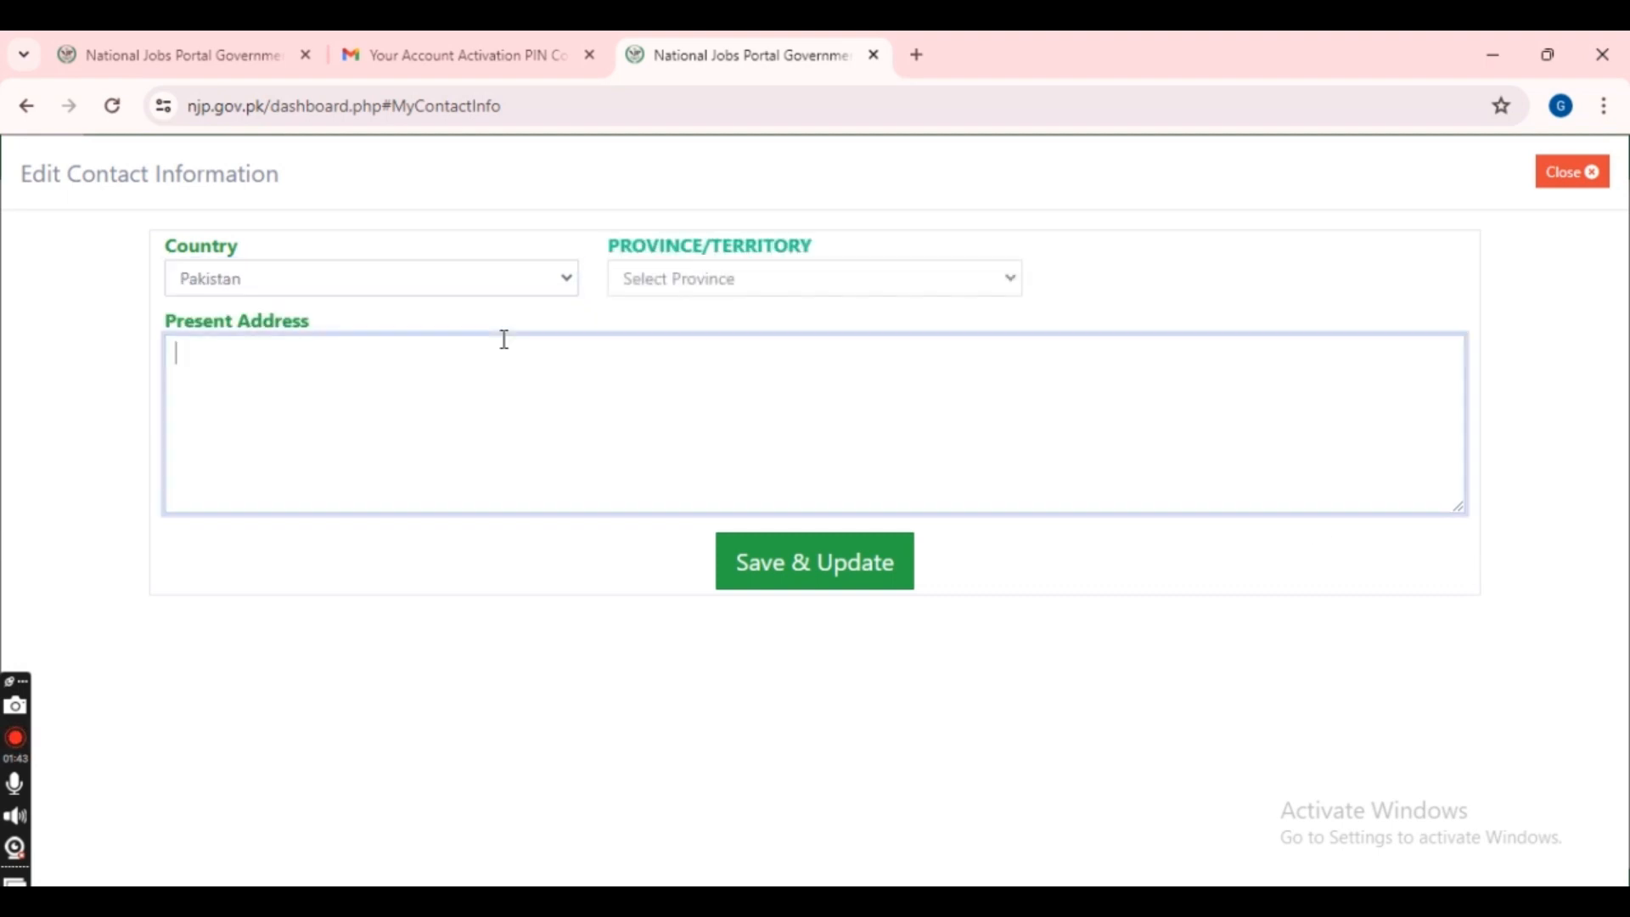
click(779, 292)
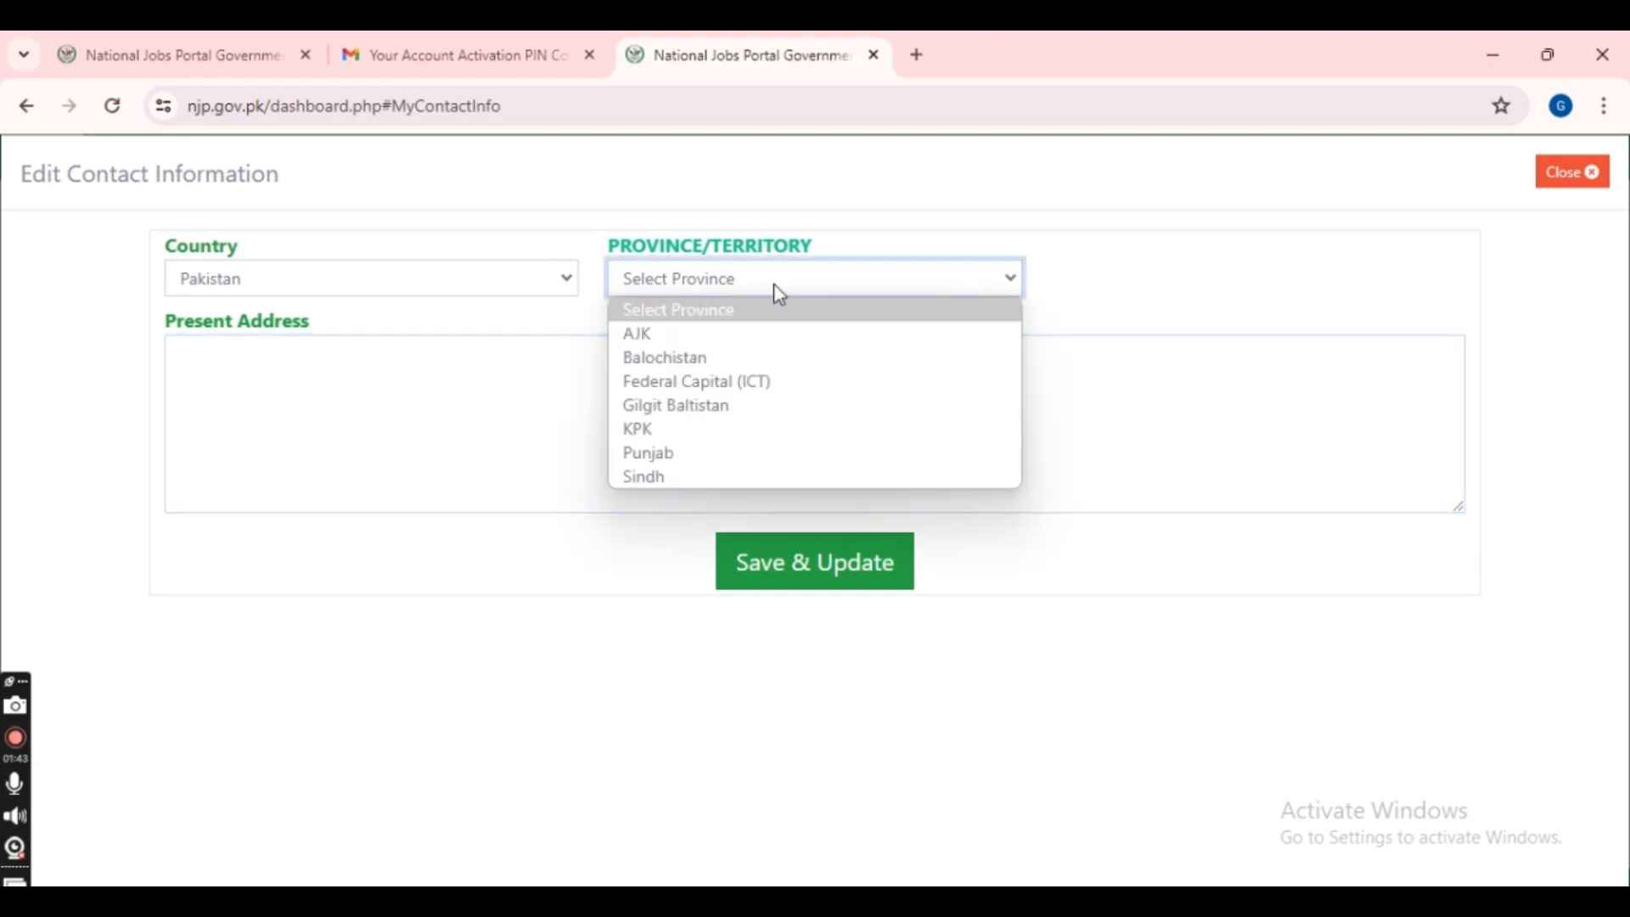
click(695, 478)
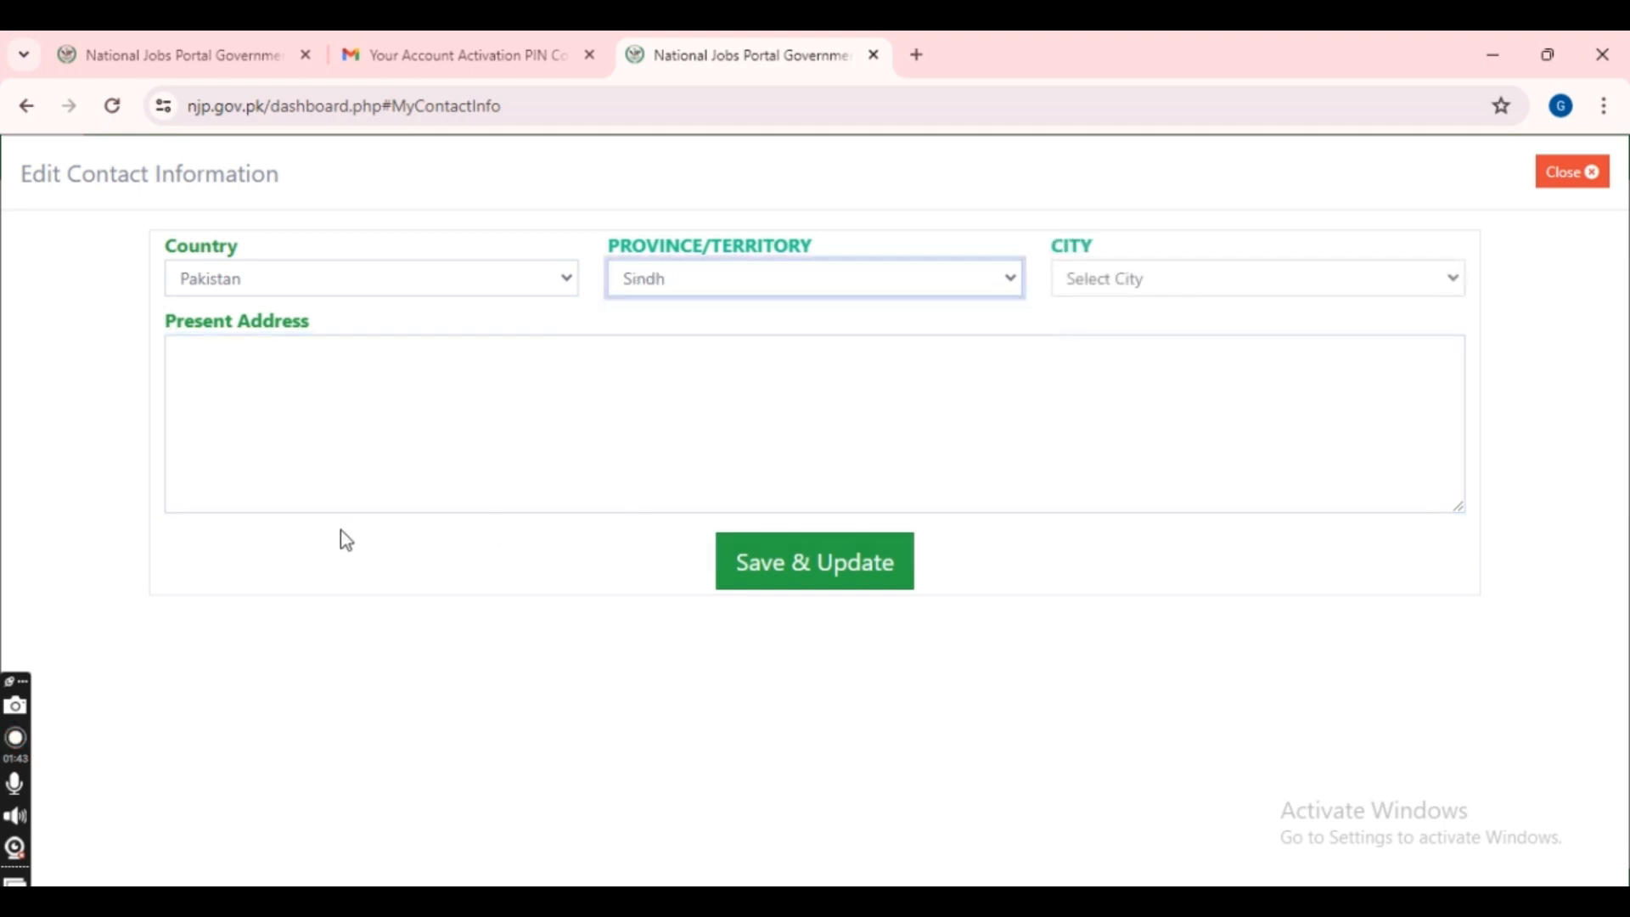
click(283, 368)
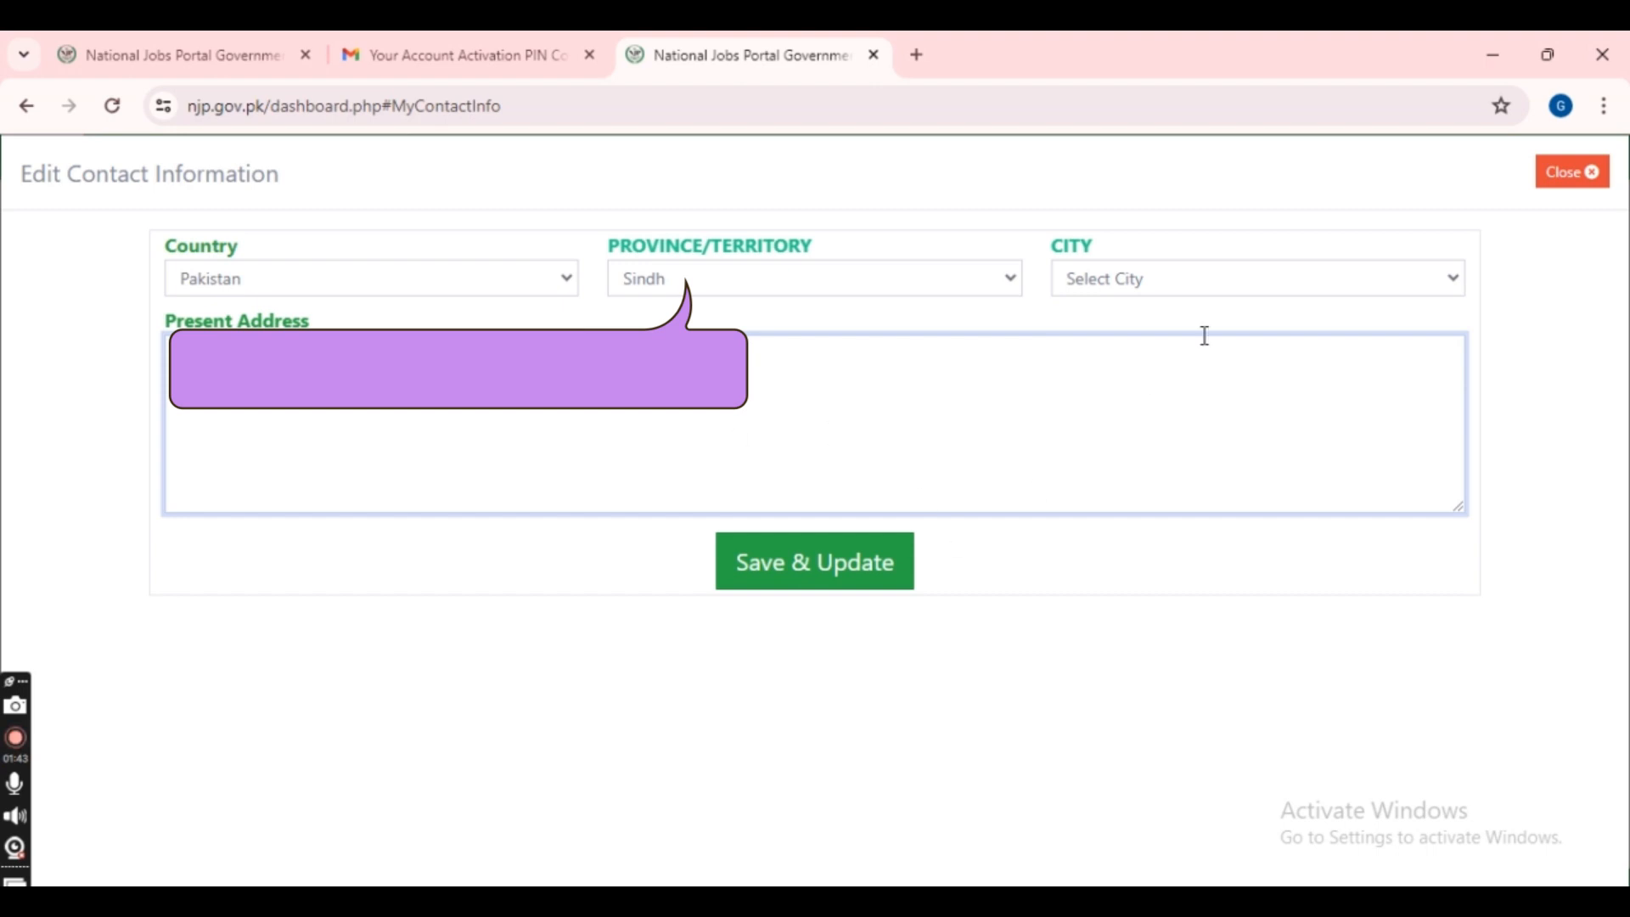
- Choose city Mirpur Mathelo, save the contact information and decline the browser's address prompt
click(1224, 277)
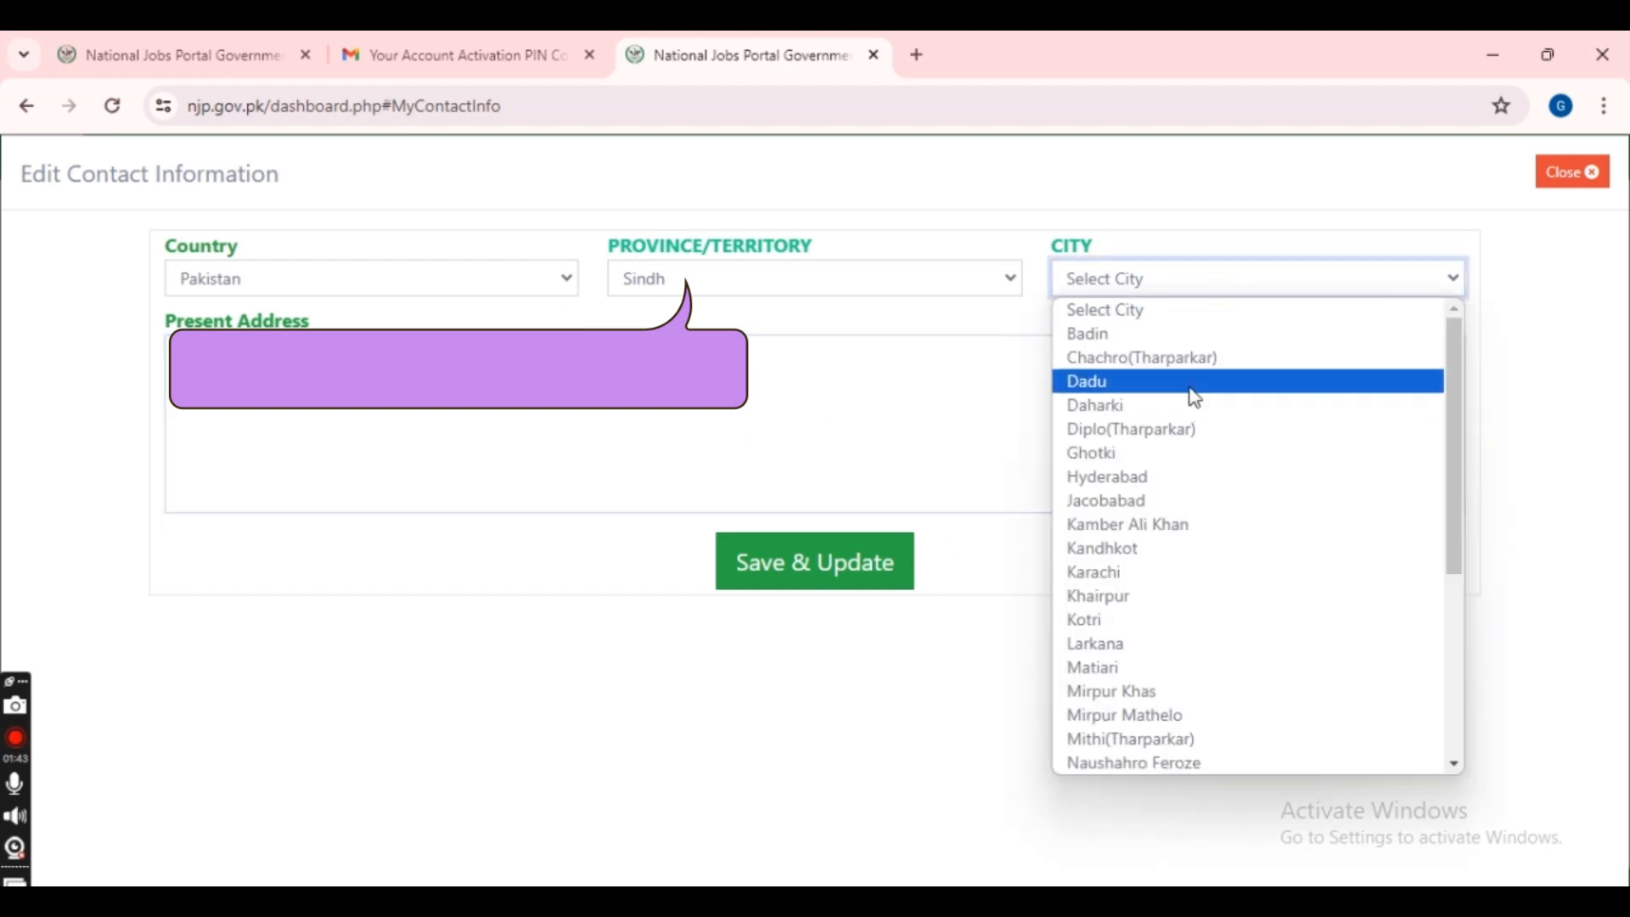
text(mi)
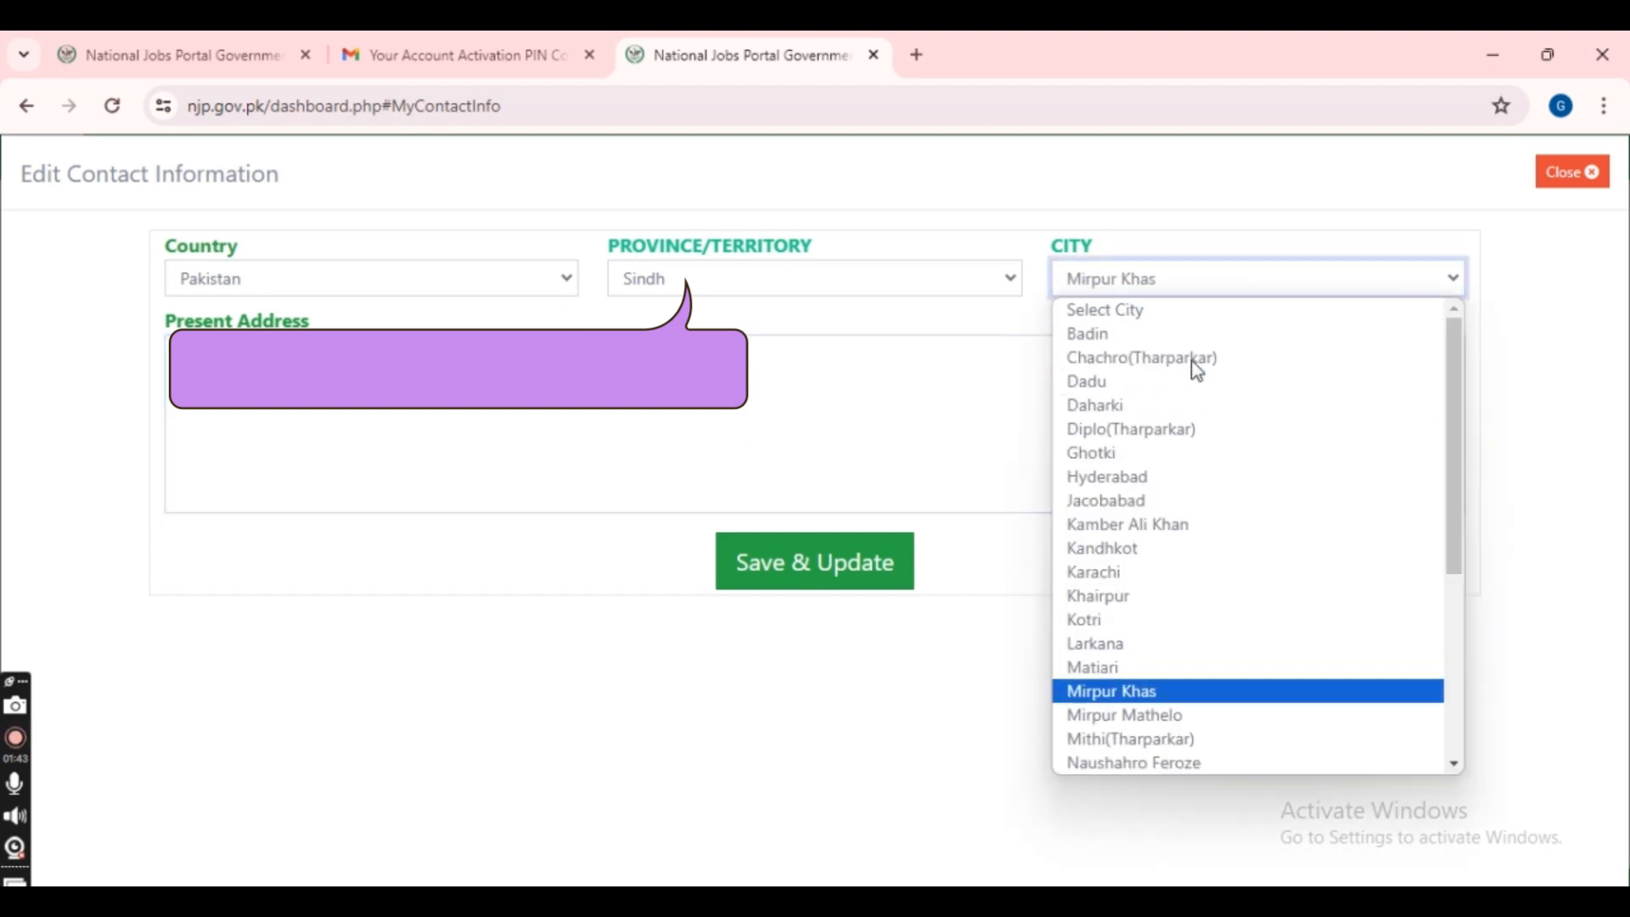
click(1211, 723)
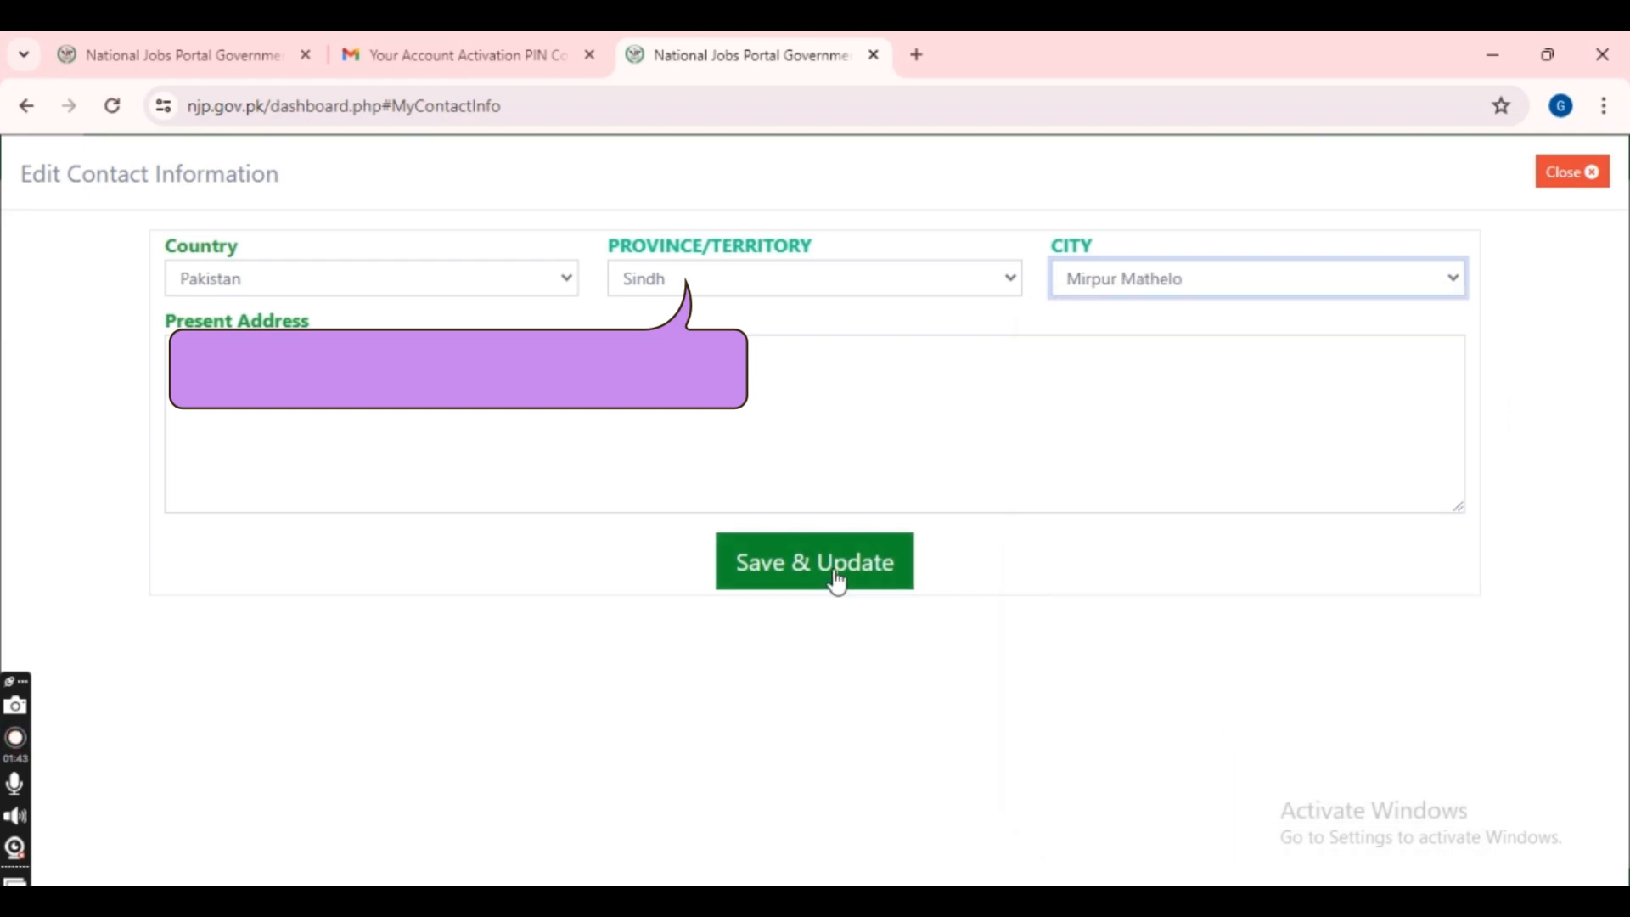
click(830, 570)
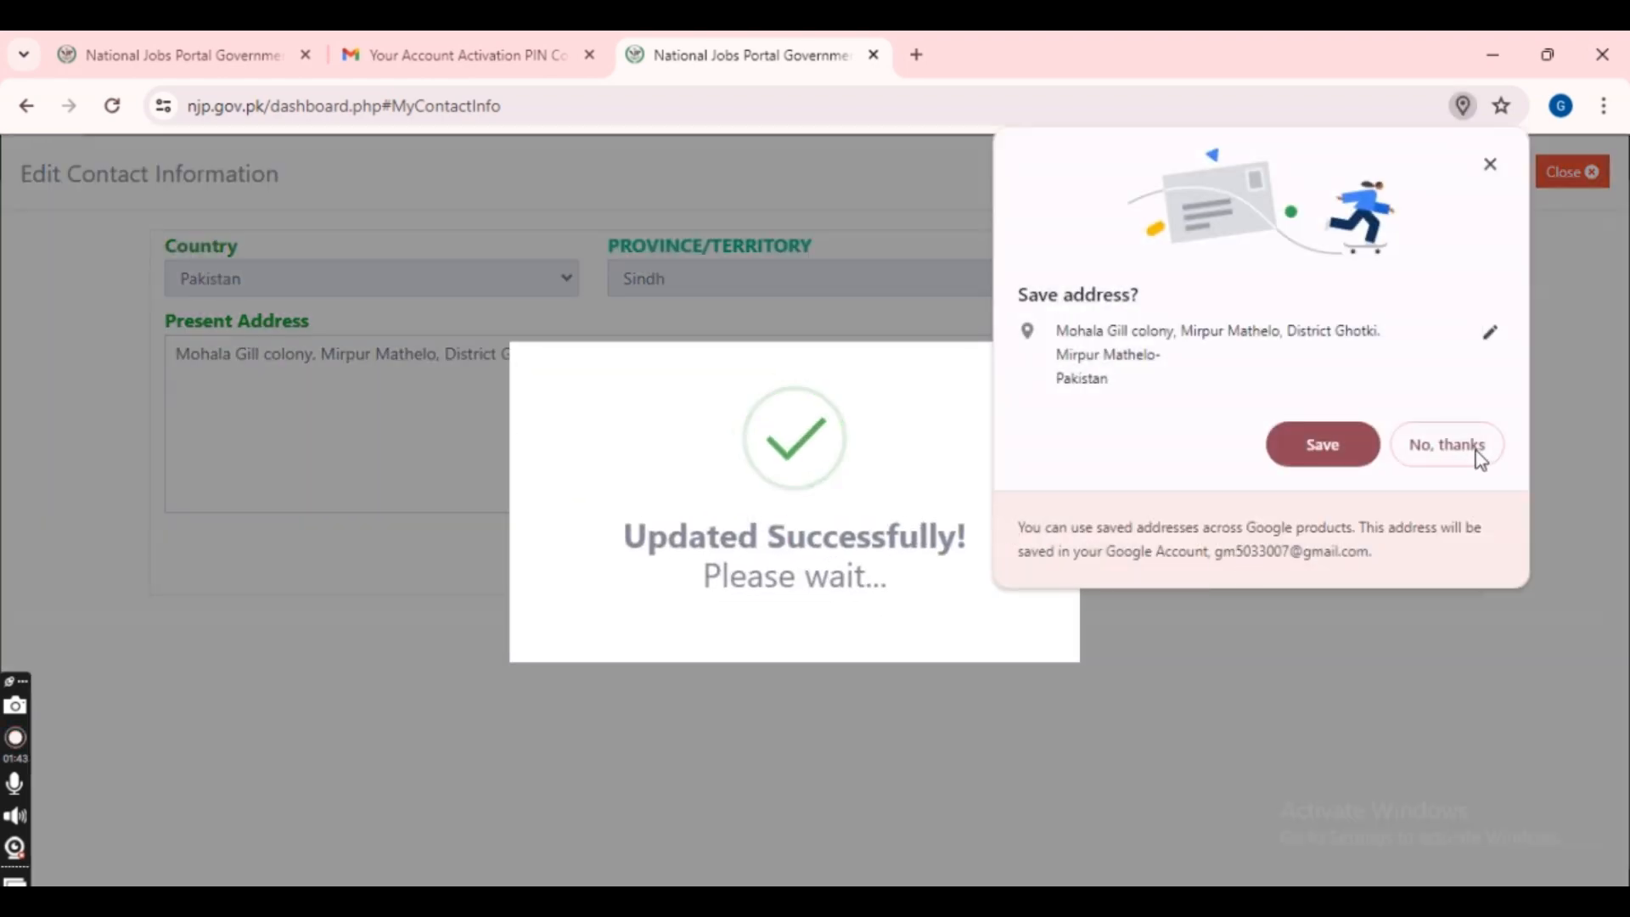
click(1453, 441)
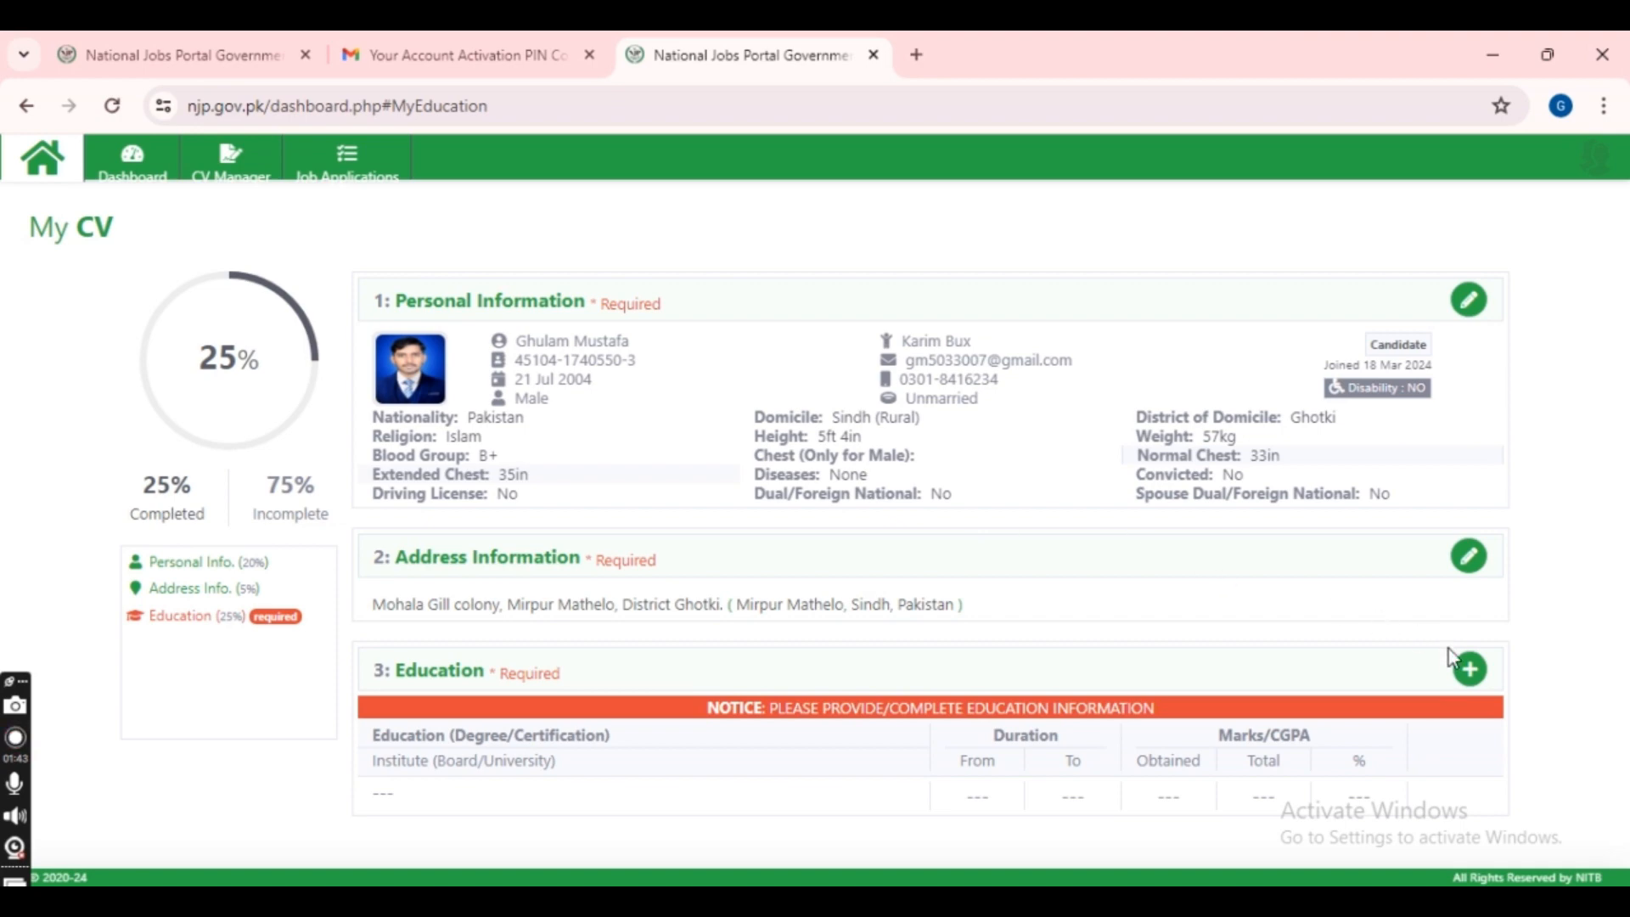
- Add an education record with degree Intermediate from Government Degree College Mirpur Mathelo
click(1469, 669)
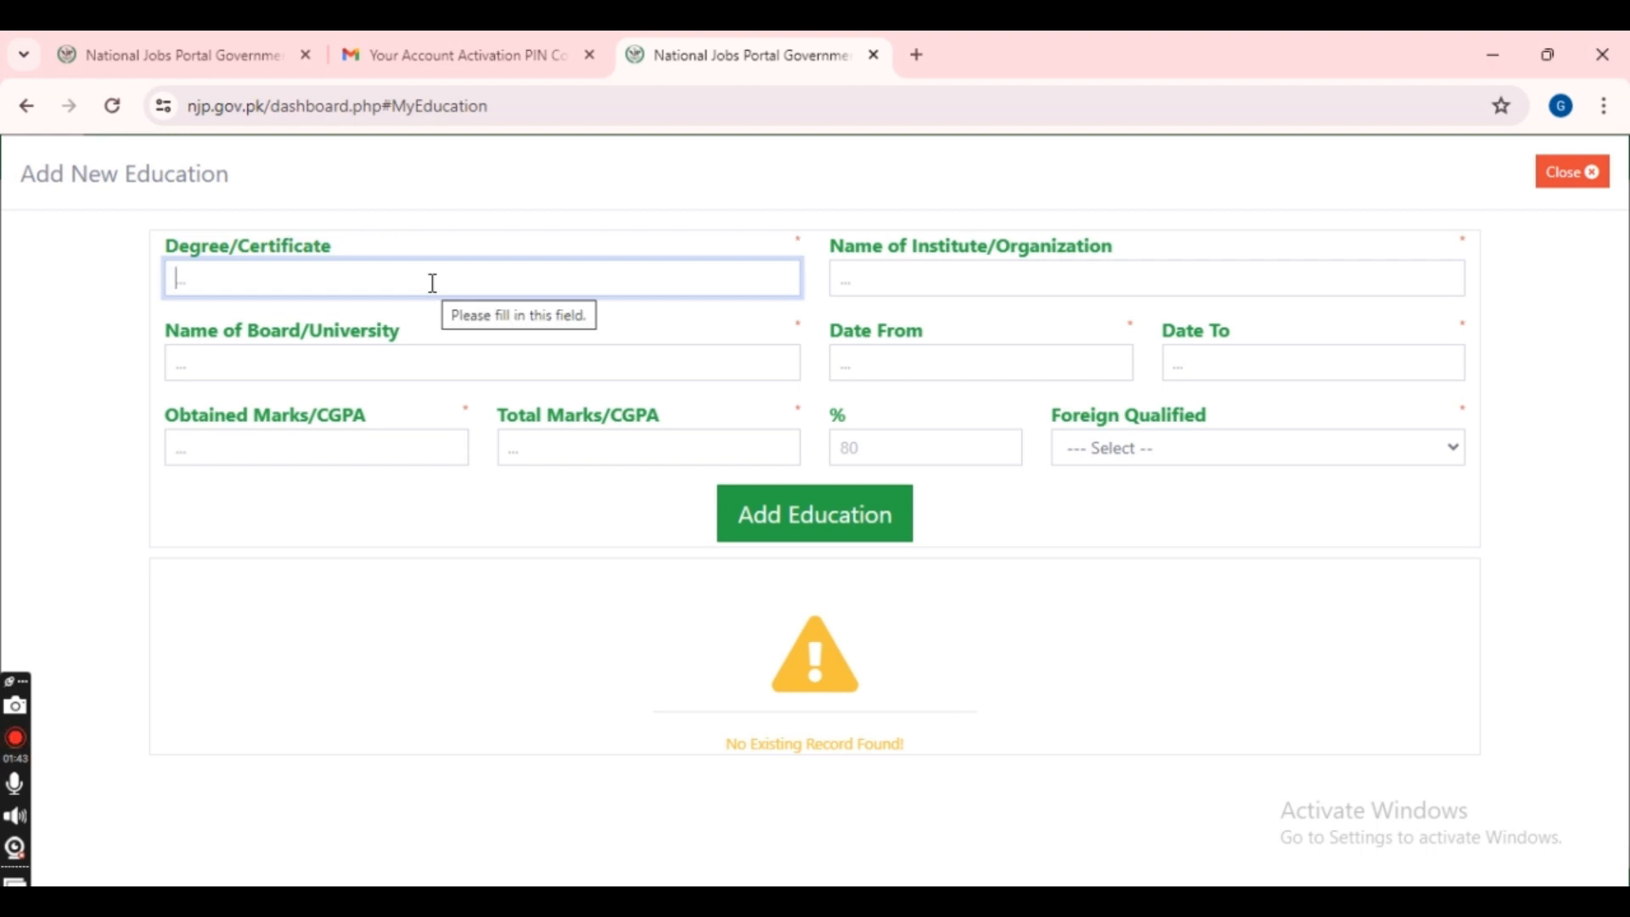
text(In)
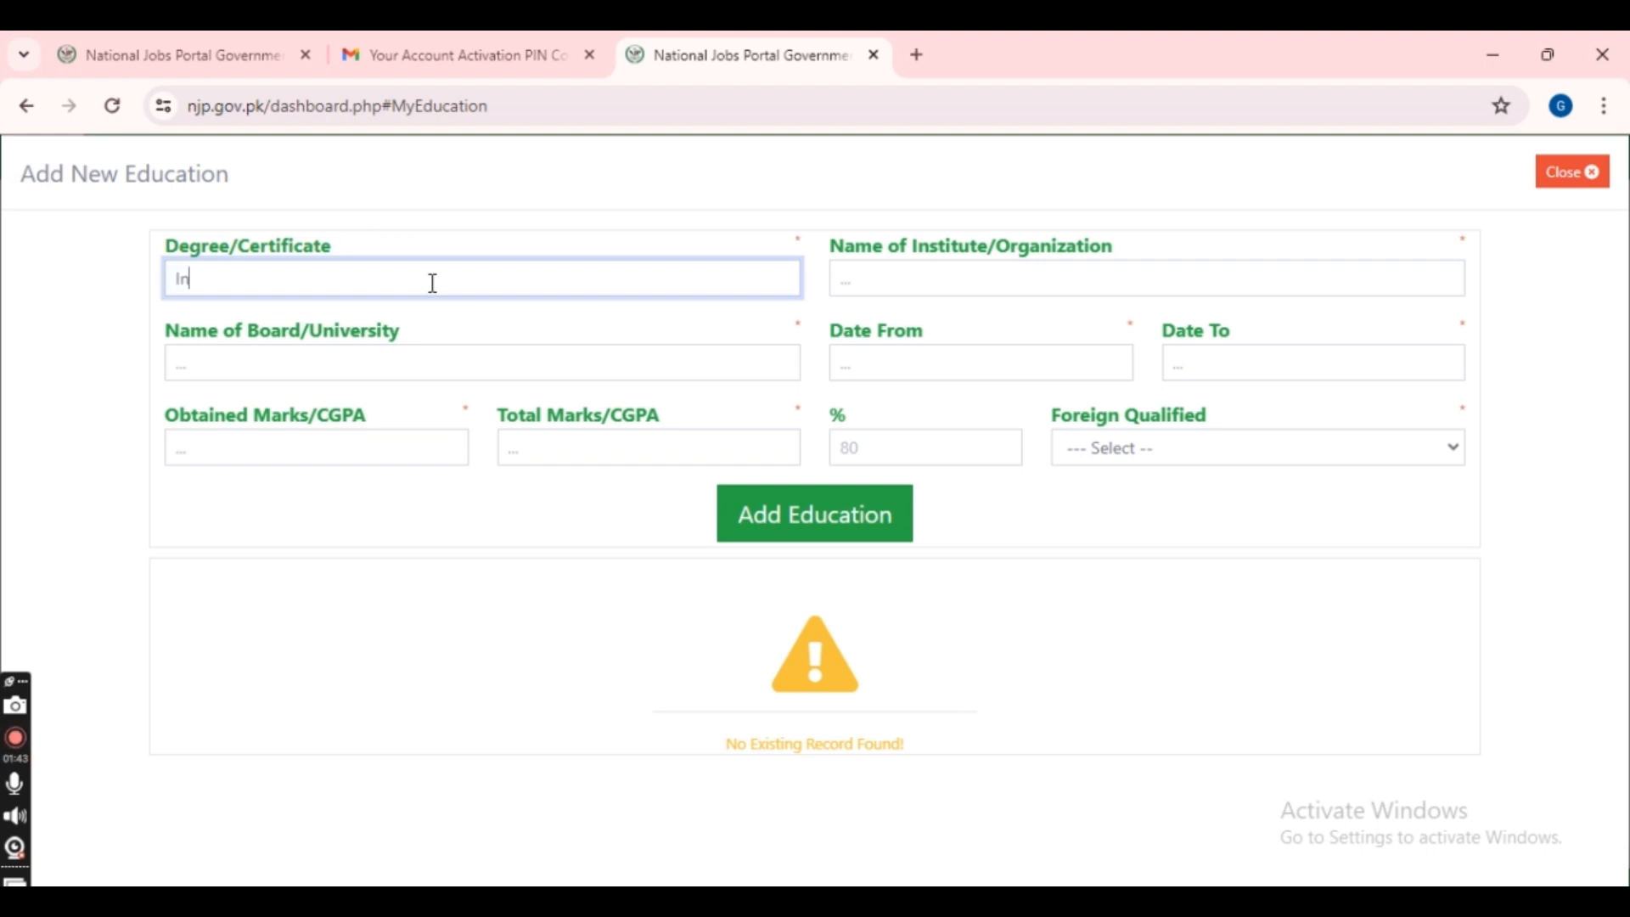
text(termediate)
click(1028, 275)
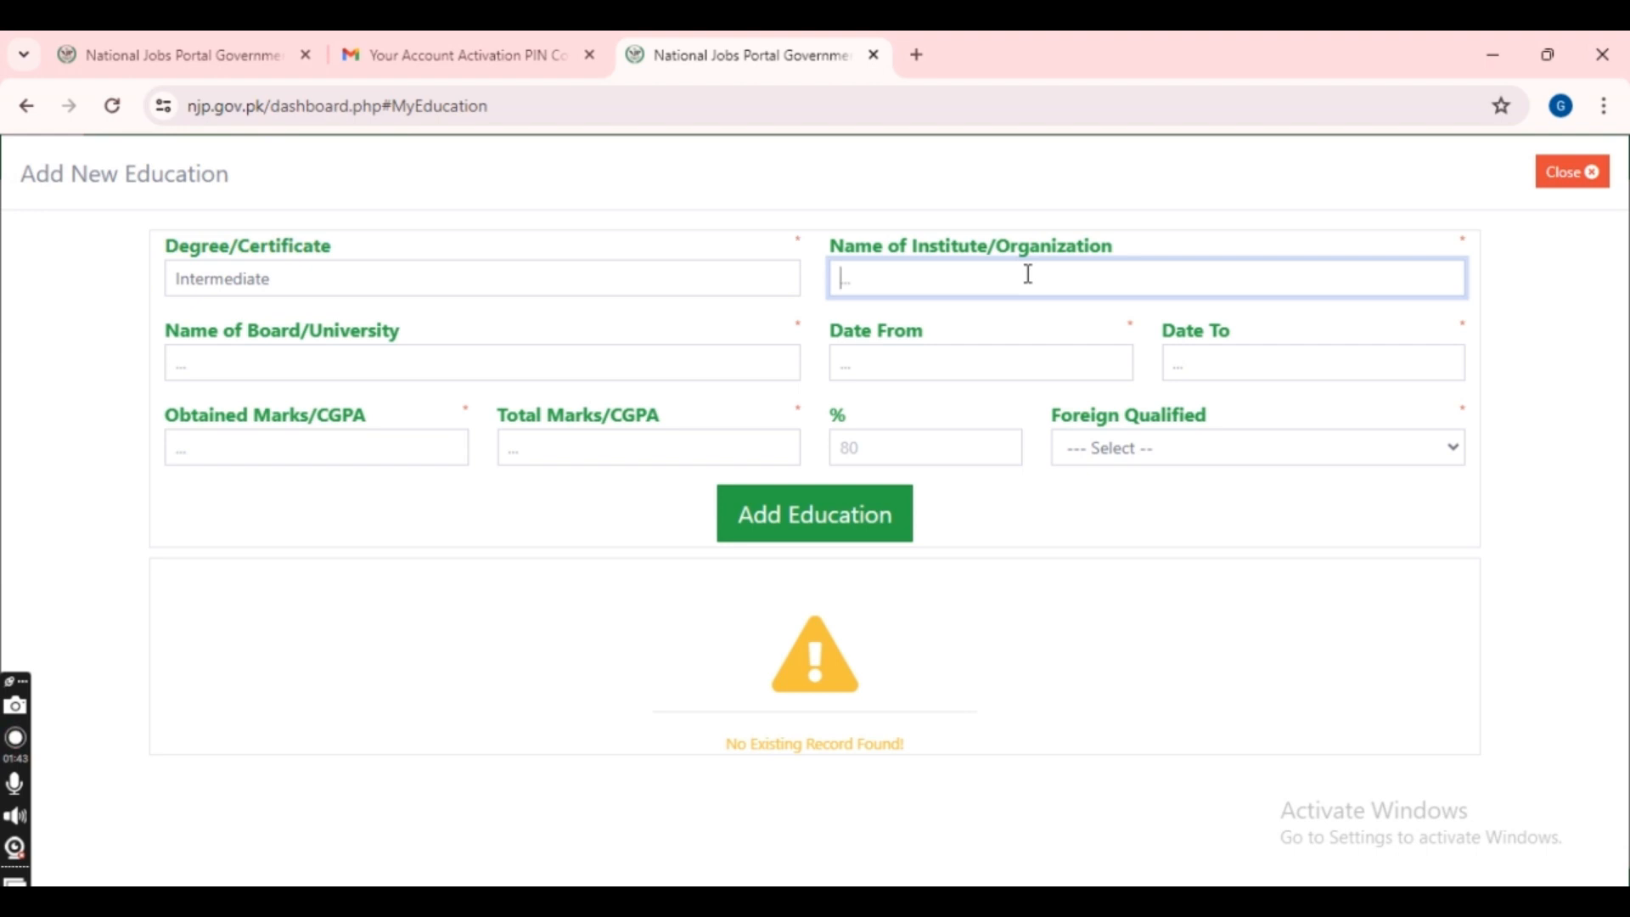
text(Govt)
key(BackSpace)
text(ernment Degree )
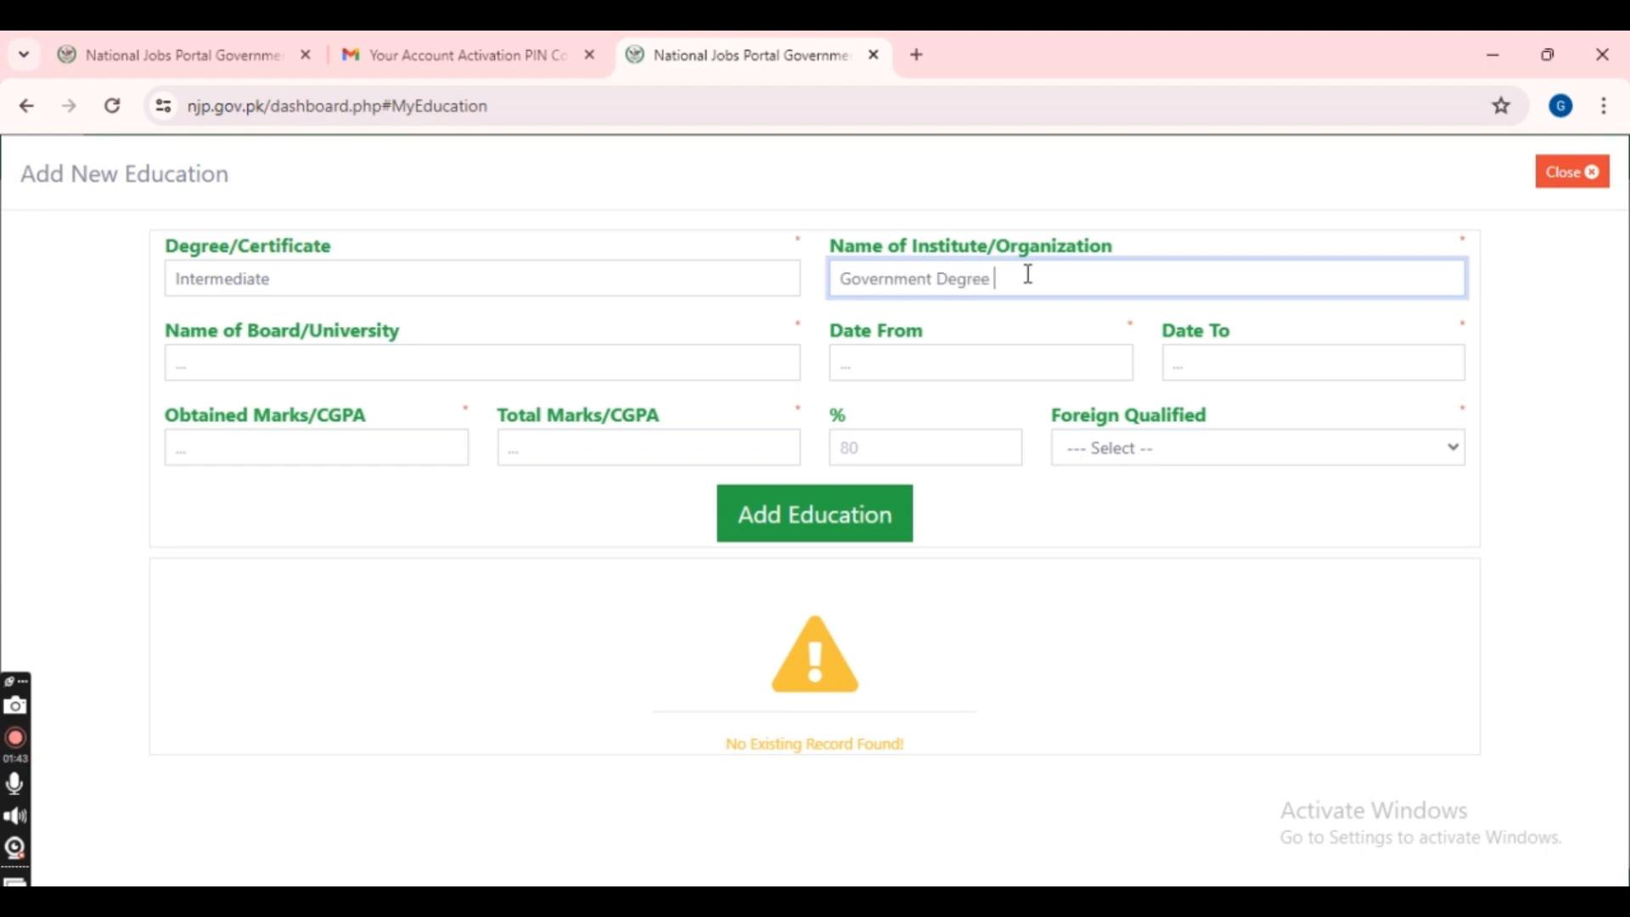
text(College Mirpur Mathelo)
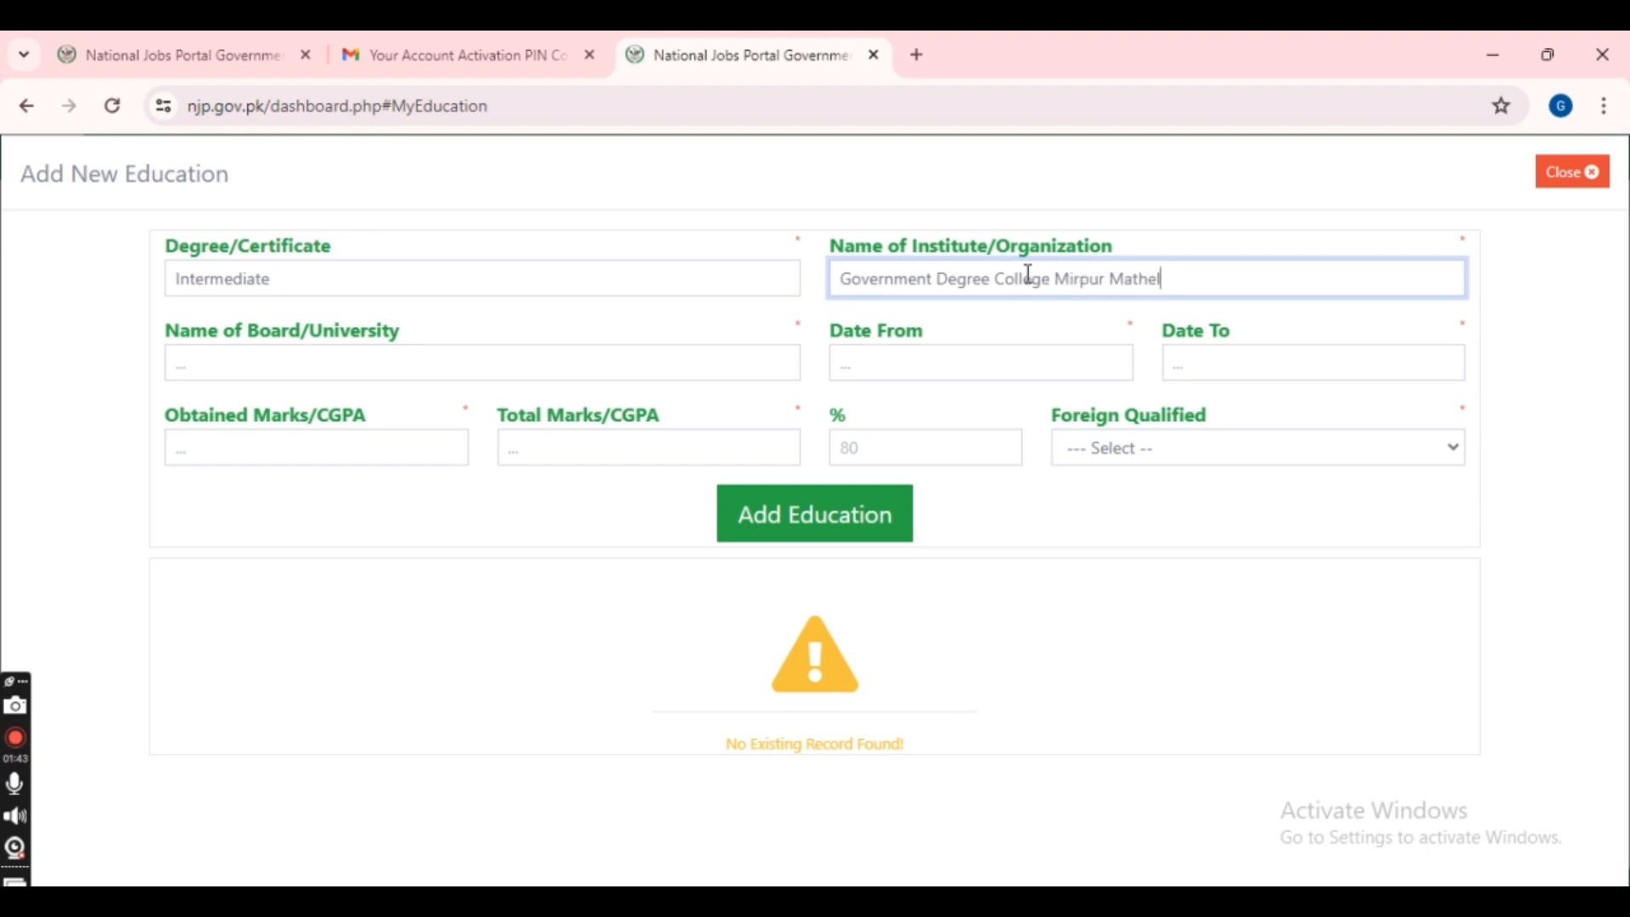
click(597, 374)
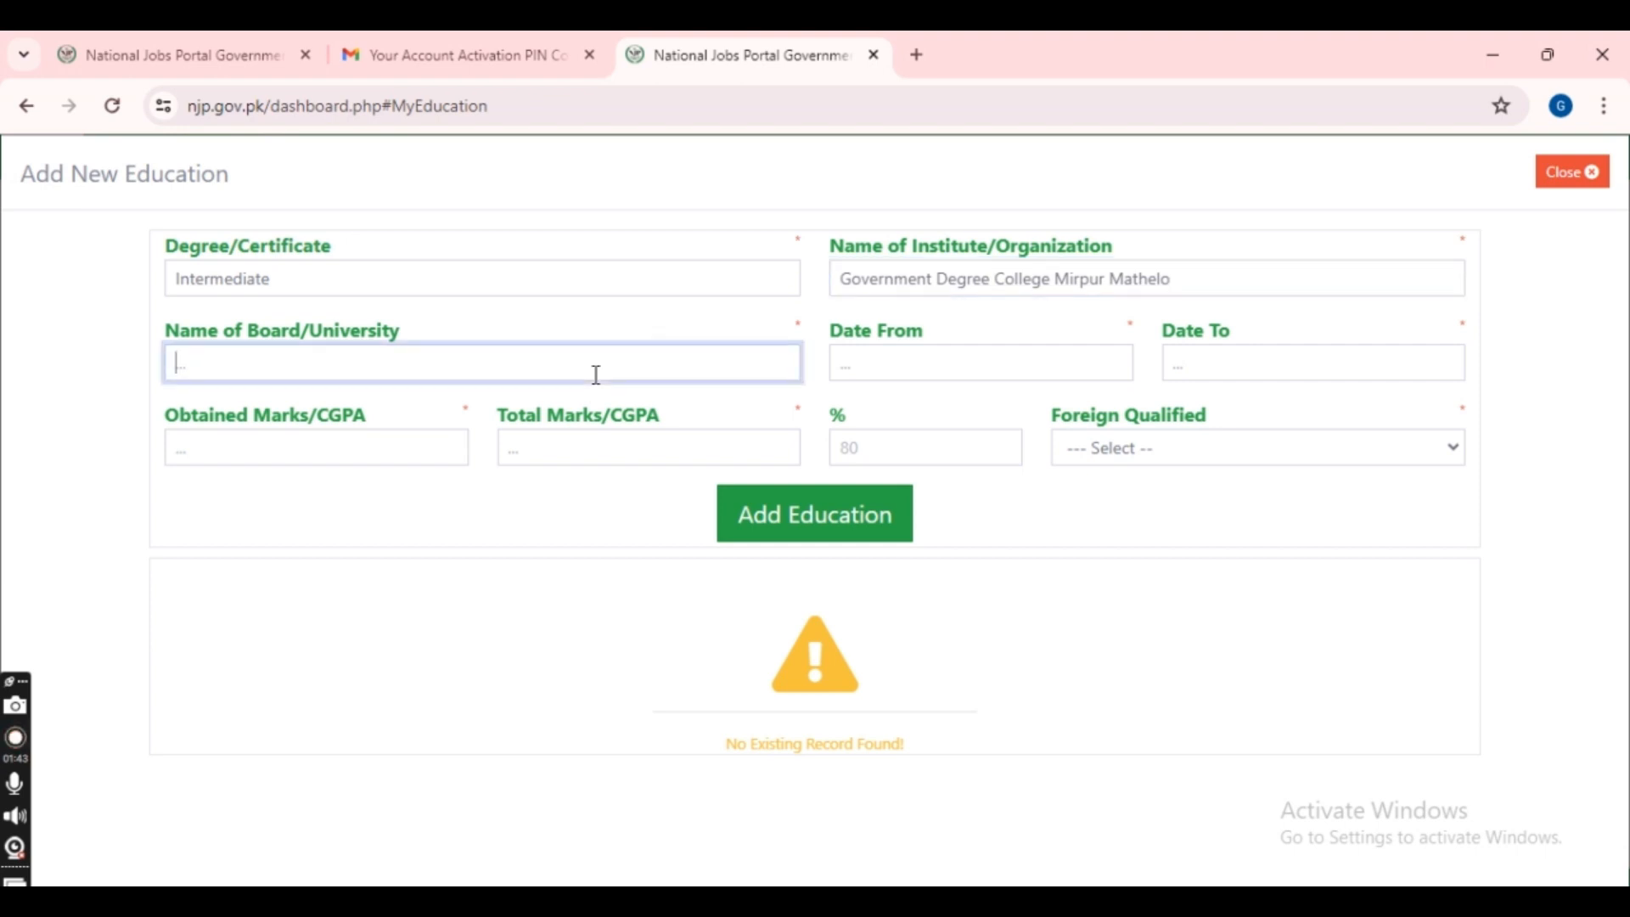
- Enter the board as Board of Intermediate & Secondary Education Sukkur Sindh
text(Board of int)
text(mediate)
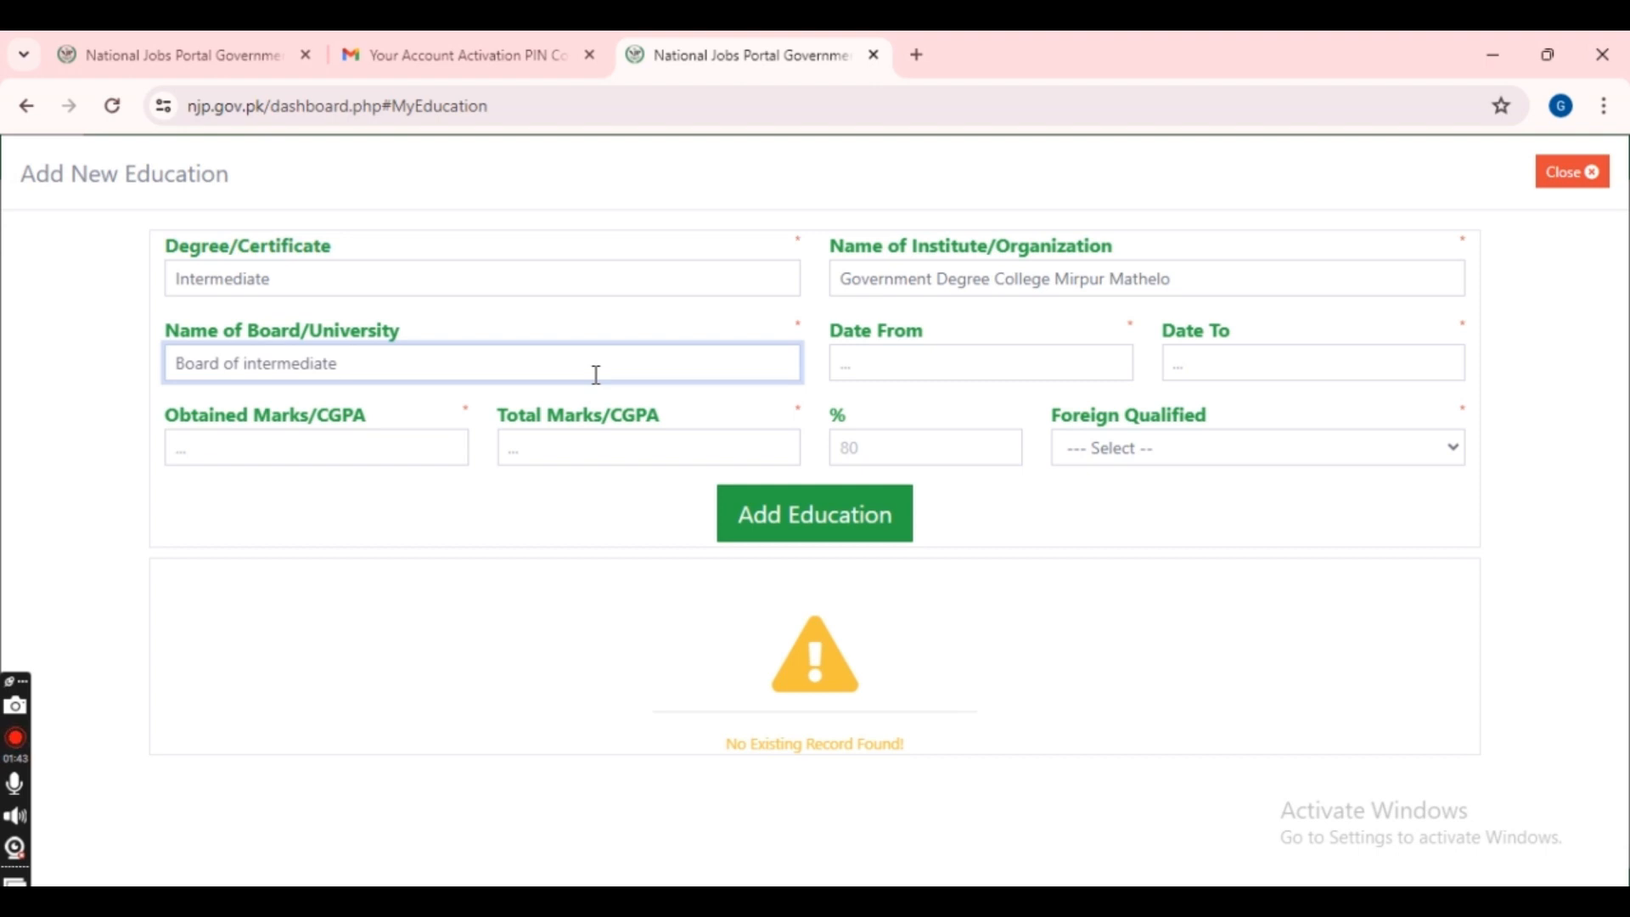
text(& se)
key(BackSpace)
key(BackSpace)
text(Secondary)
text(Edu)
key(BackSpace)
key(BackSpace)
text(du)
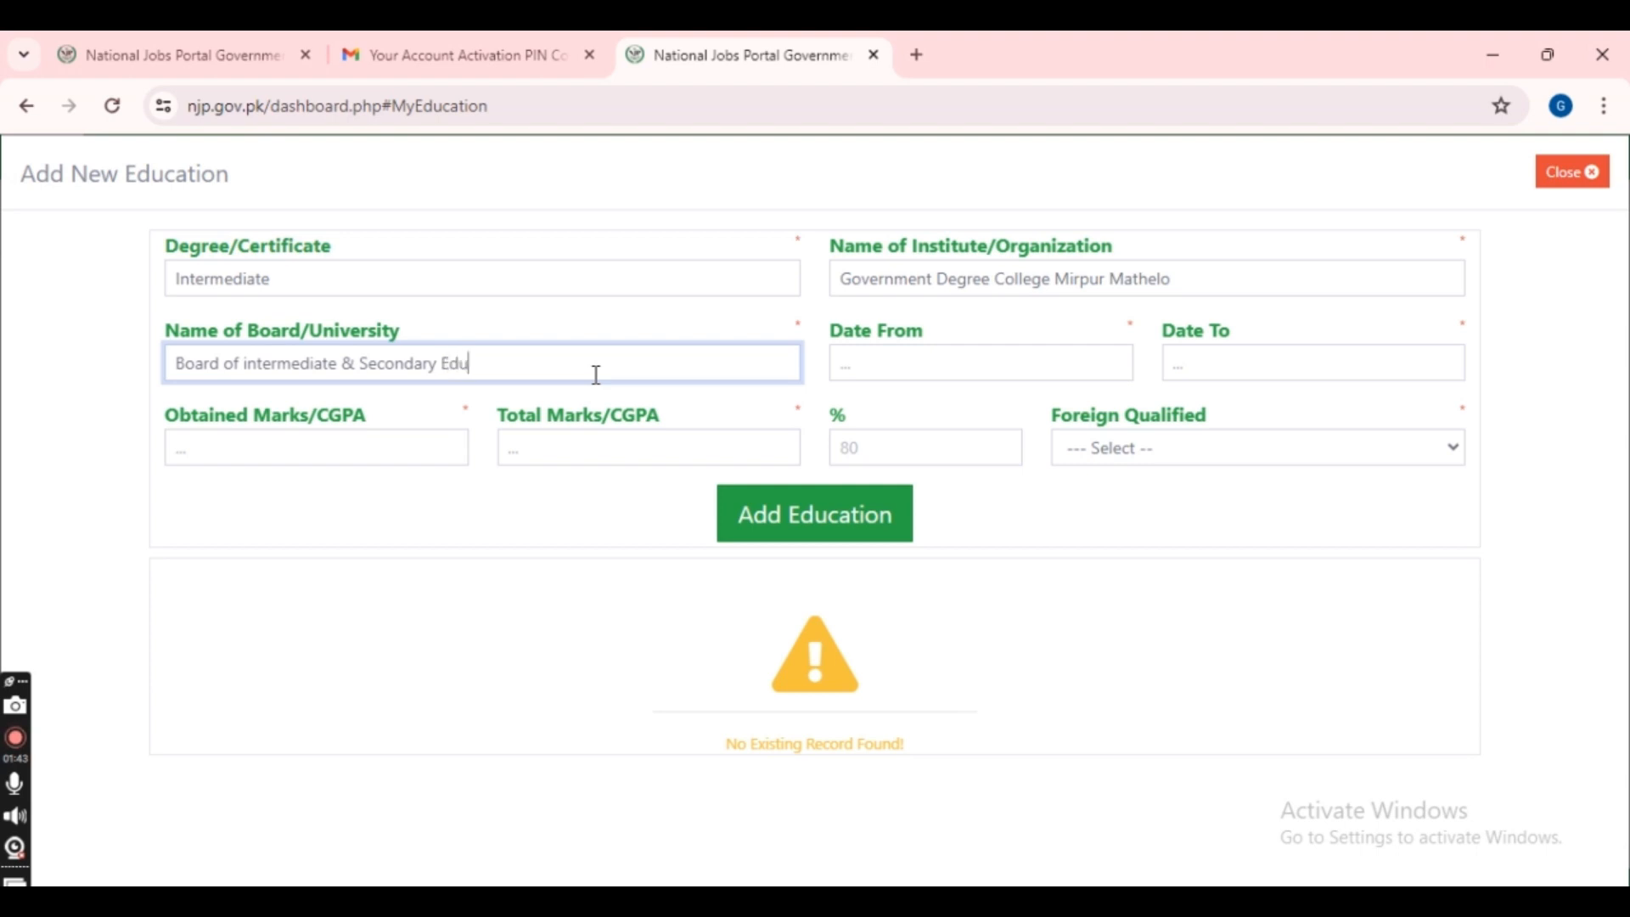
text(cation Sukku)
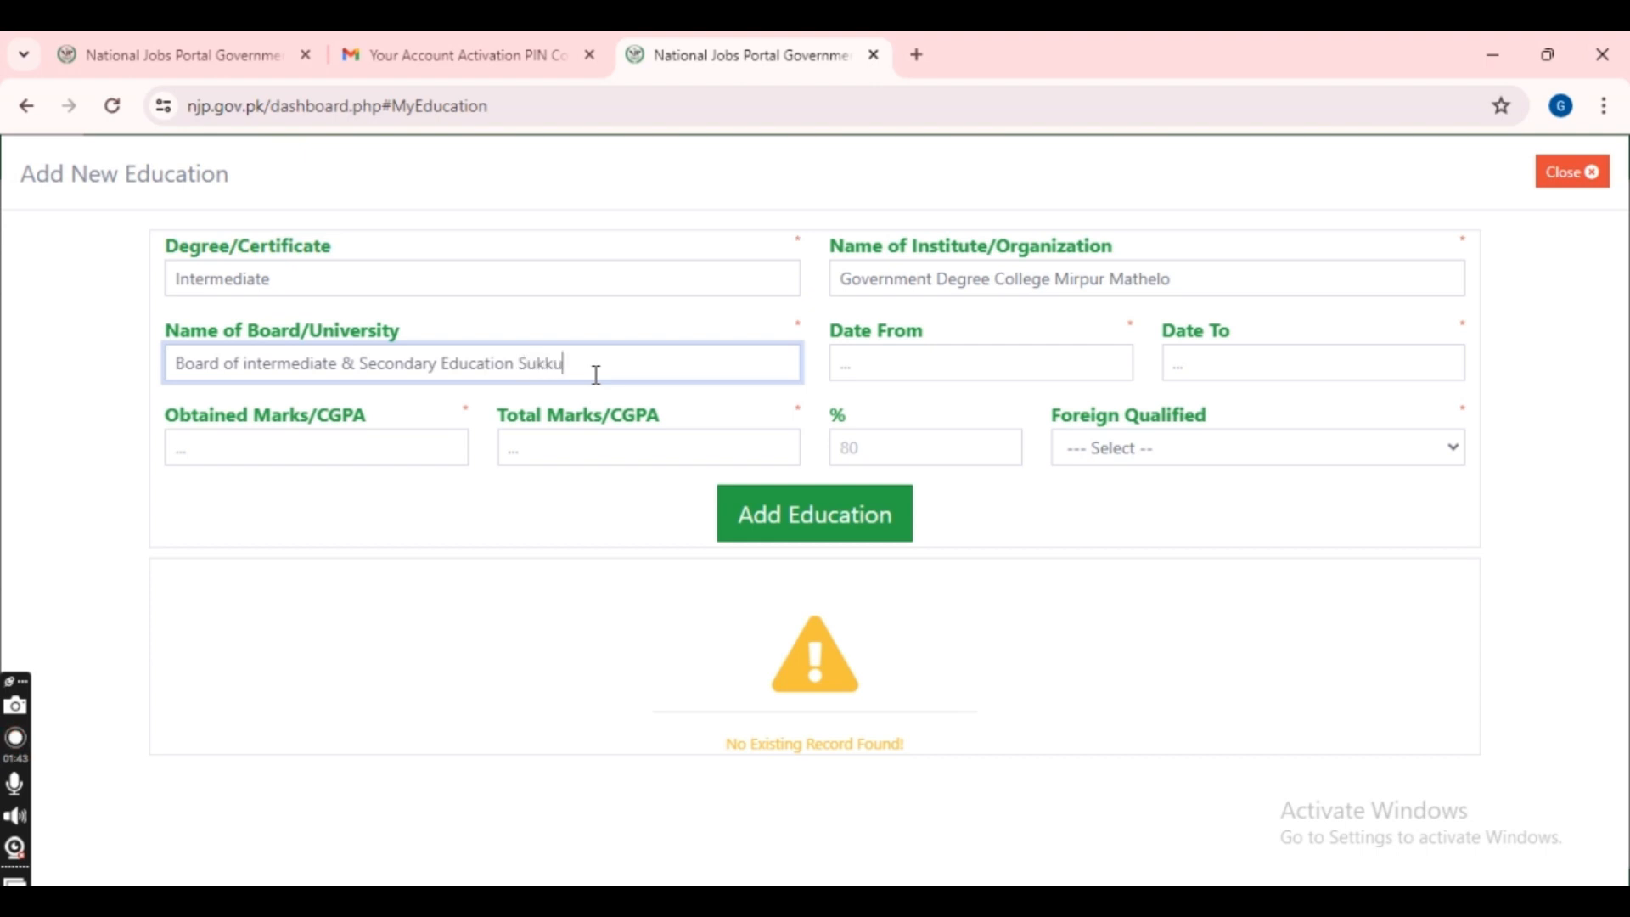
text(r Sindh)
- Set years 2020 to 2022, marks 867 of 1100, and Foreign Qualified to No
click(916, 365)
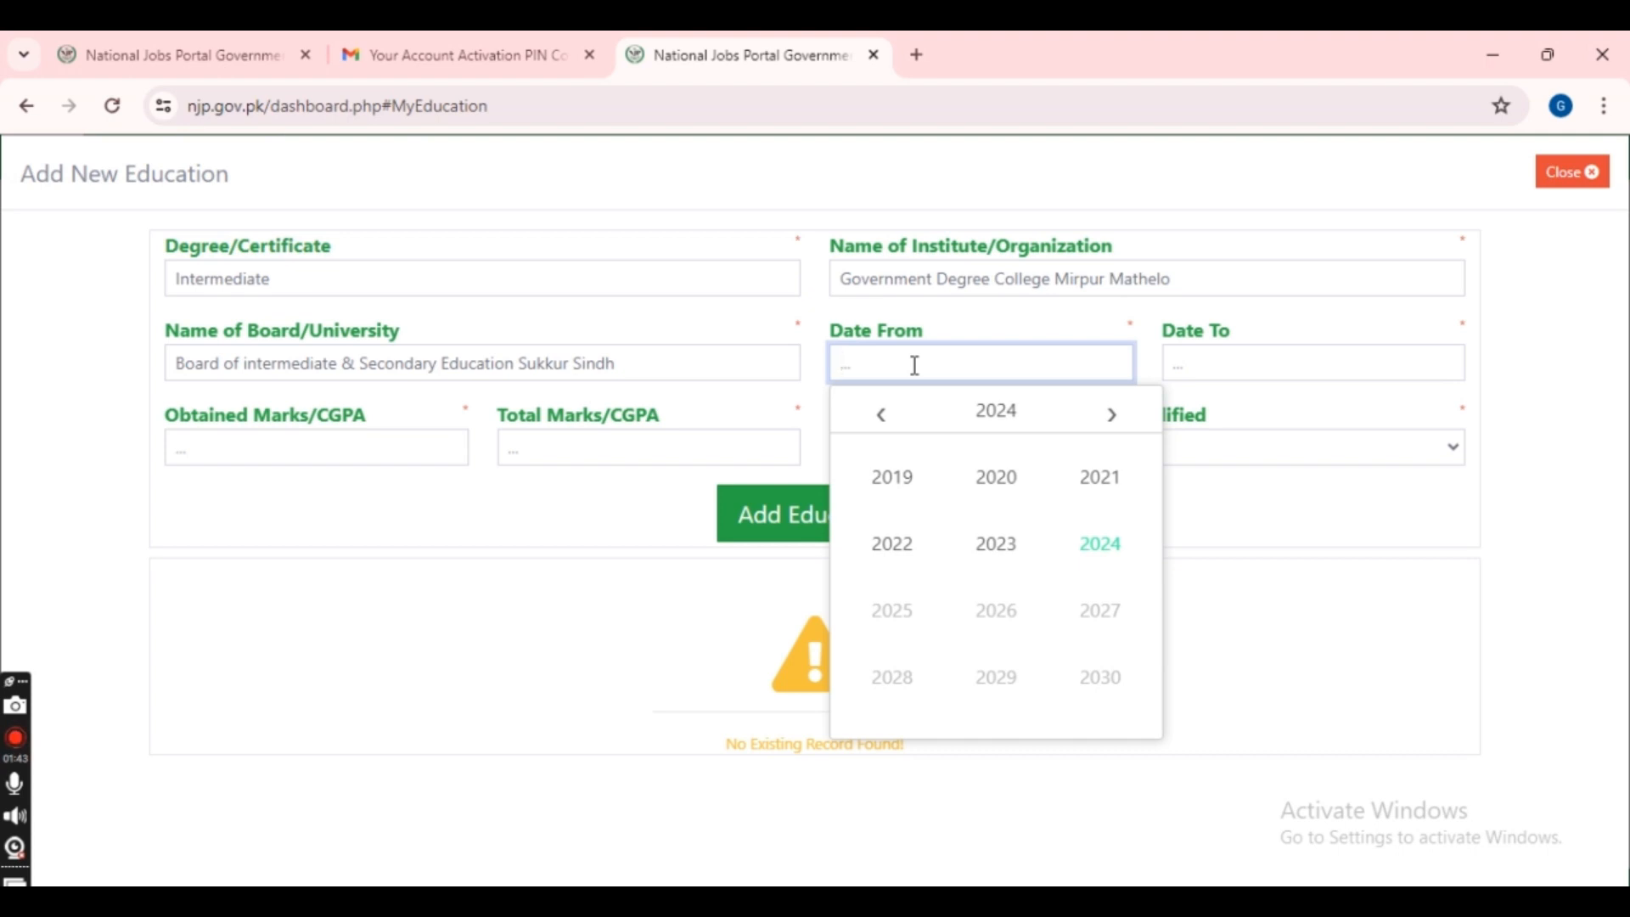
click(1015, 486)
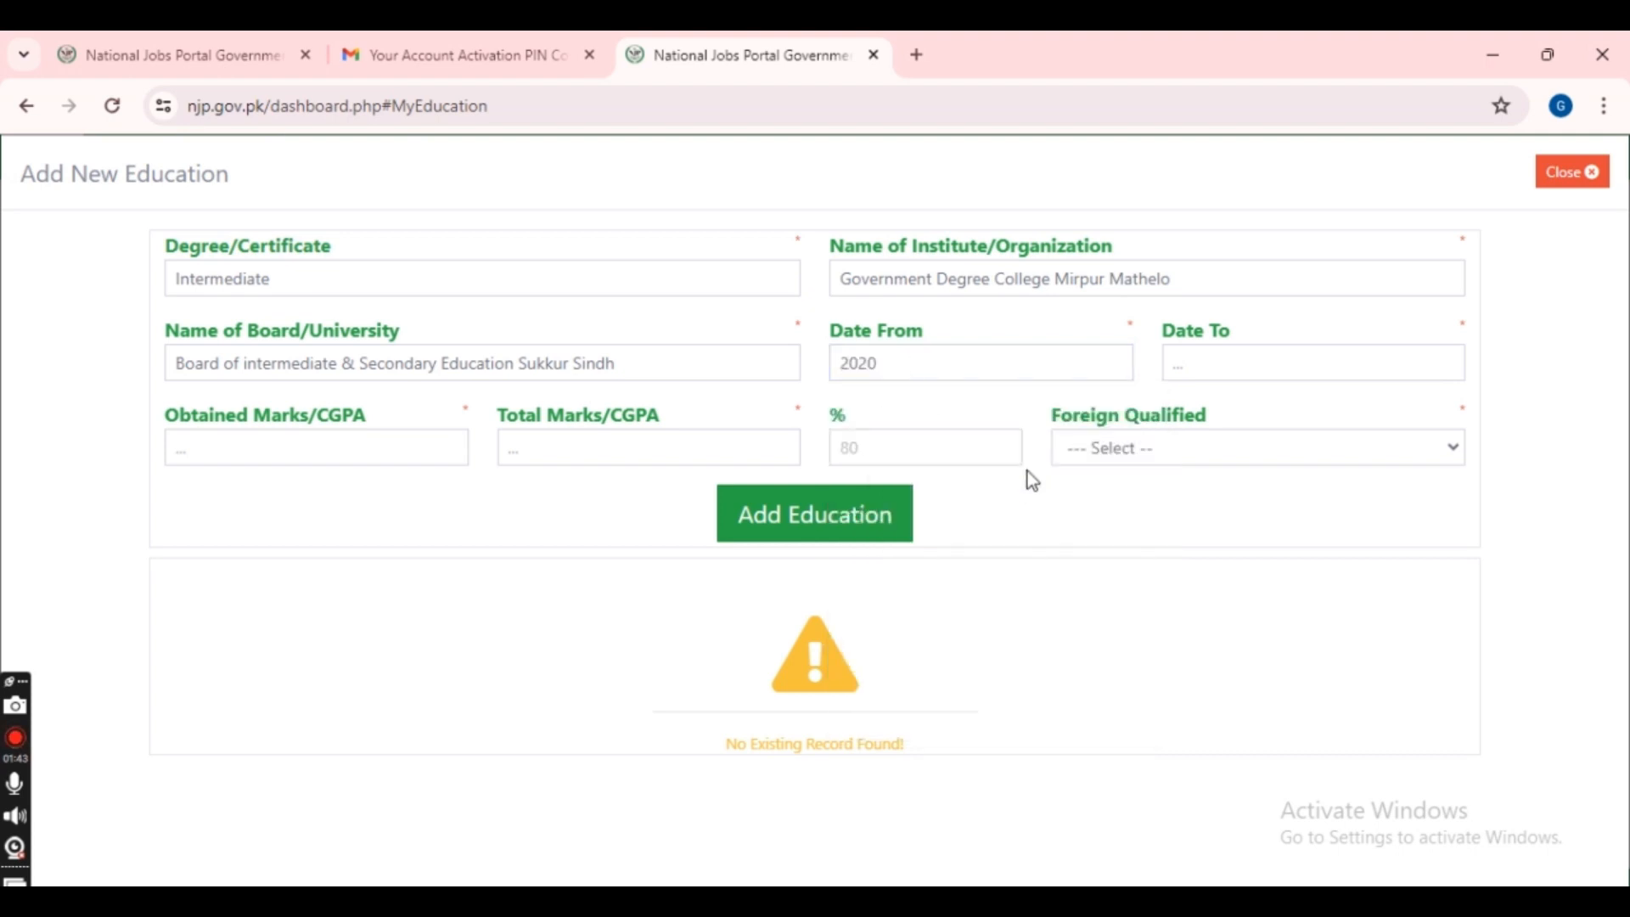
click(1281, 352)
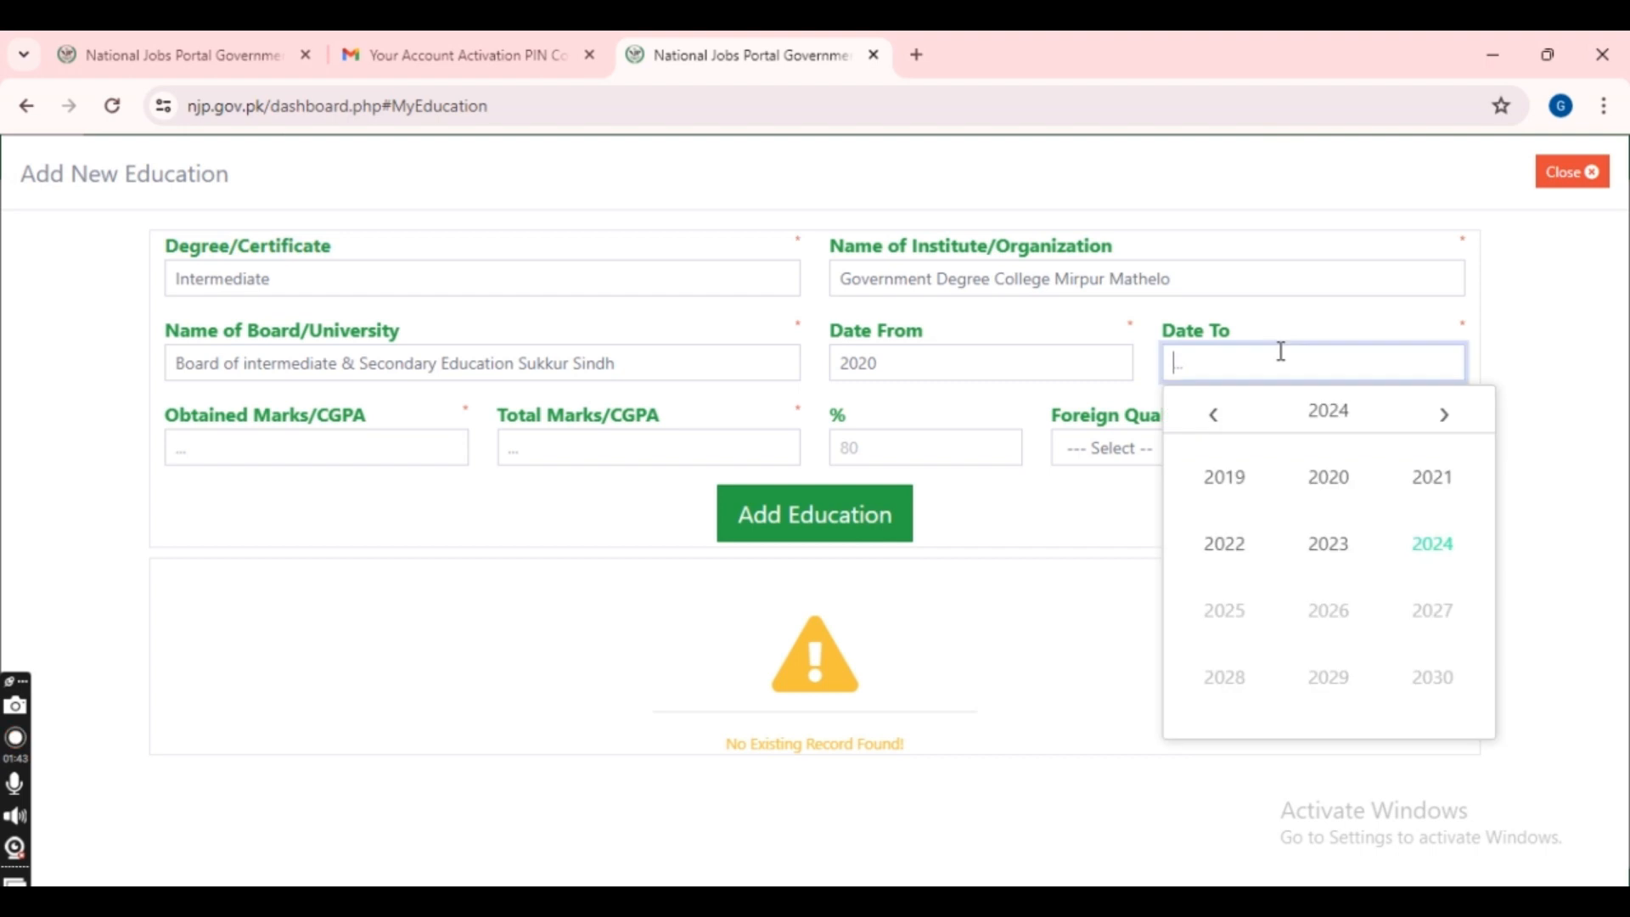
click(1246, 533)
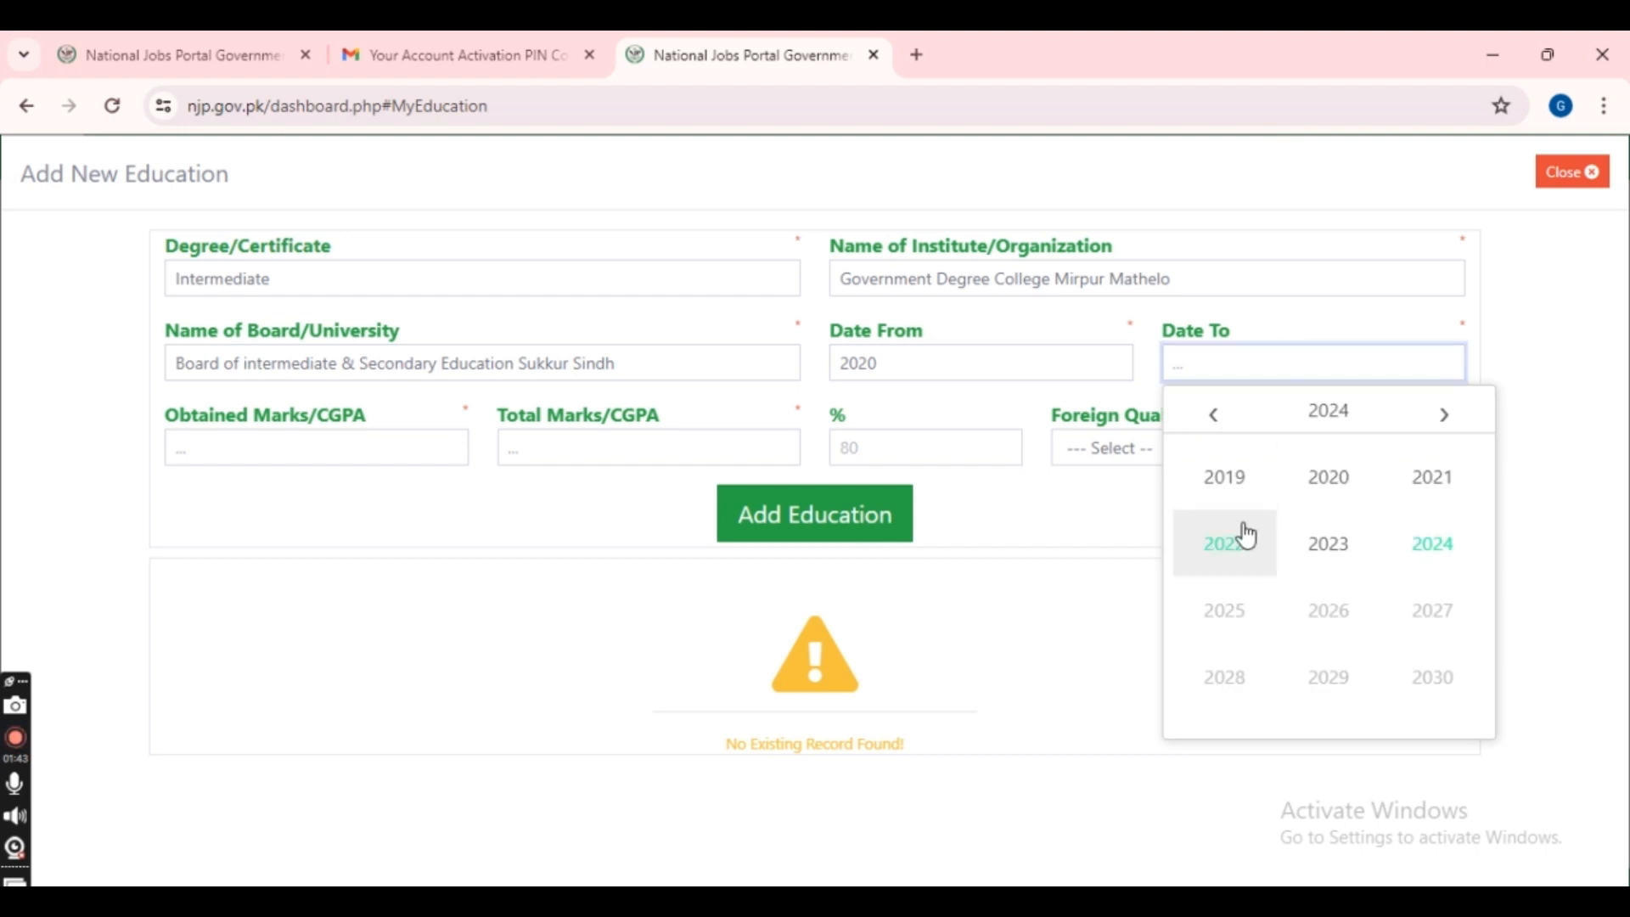
click(395, 436)
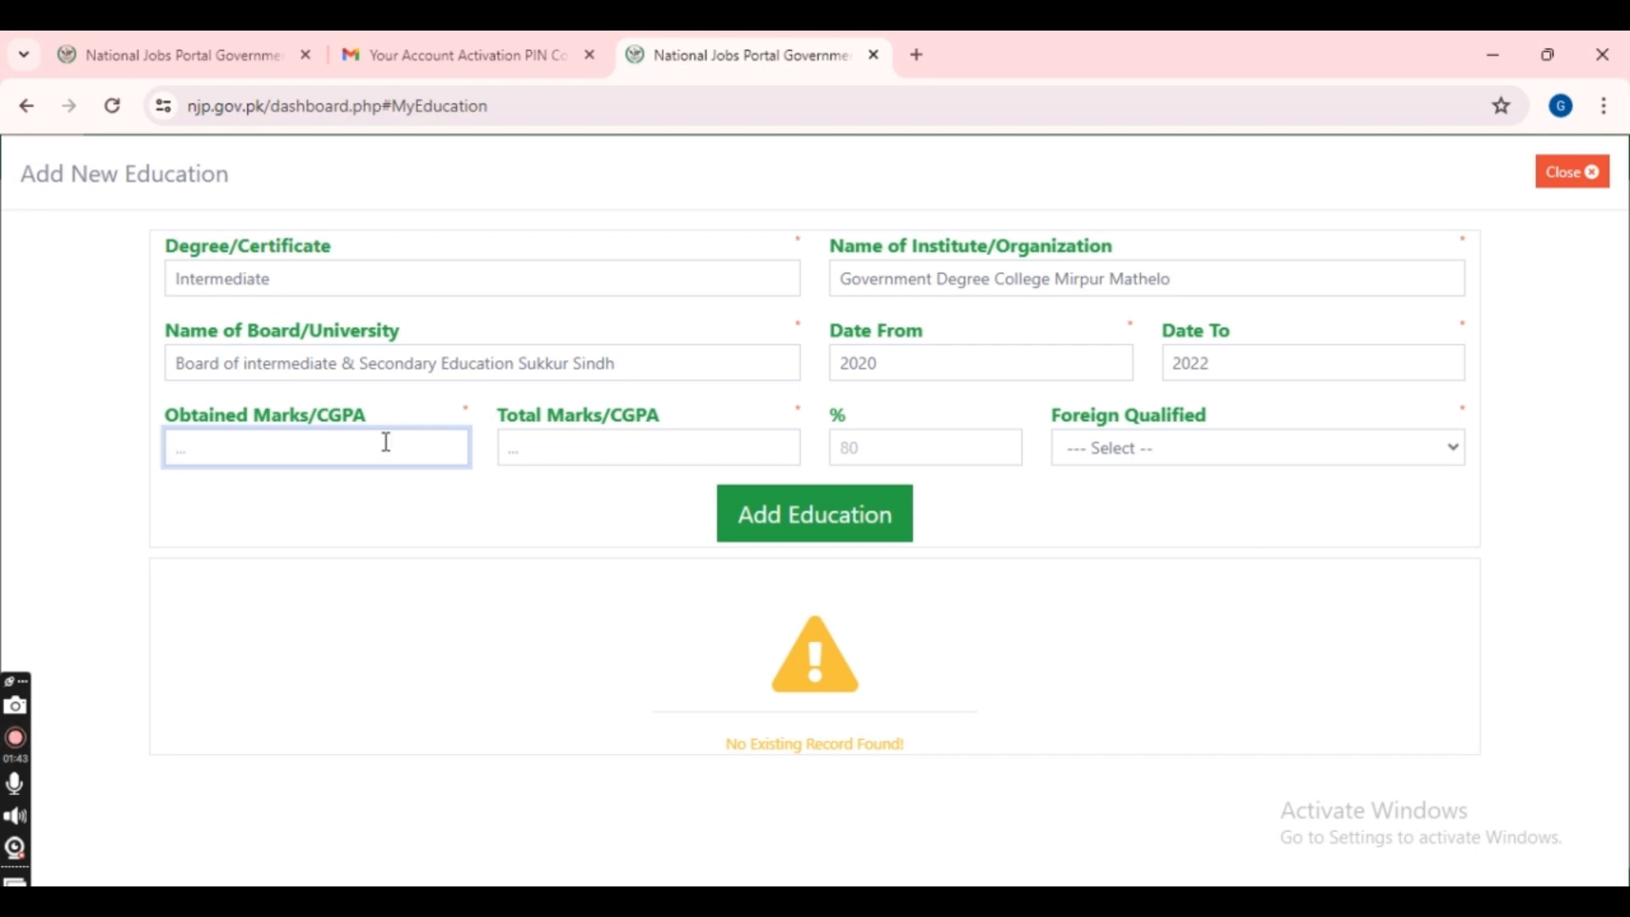
text(867)
click(629, 444)
text(11)
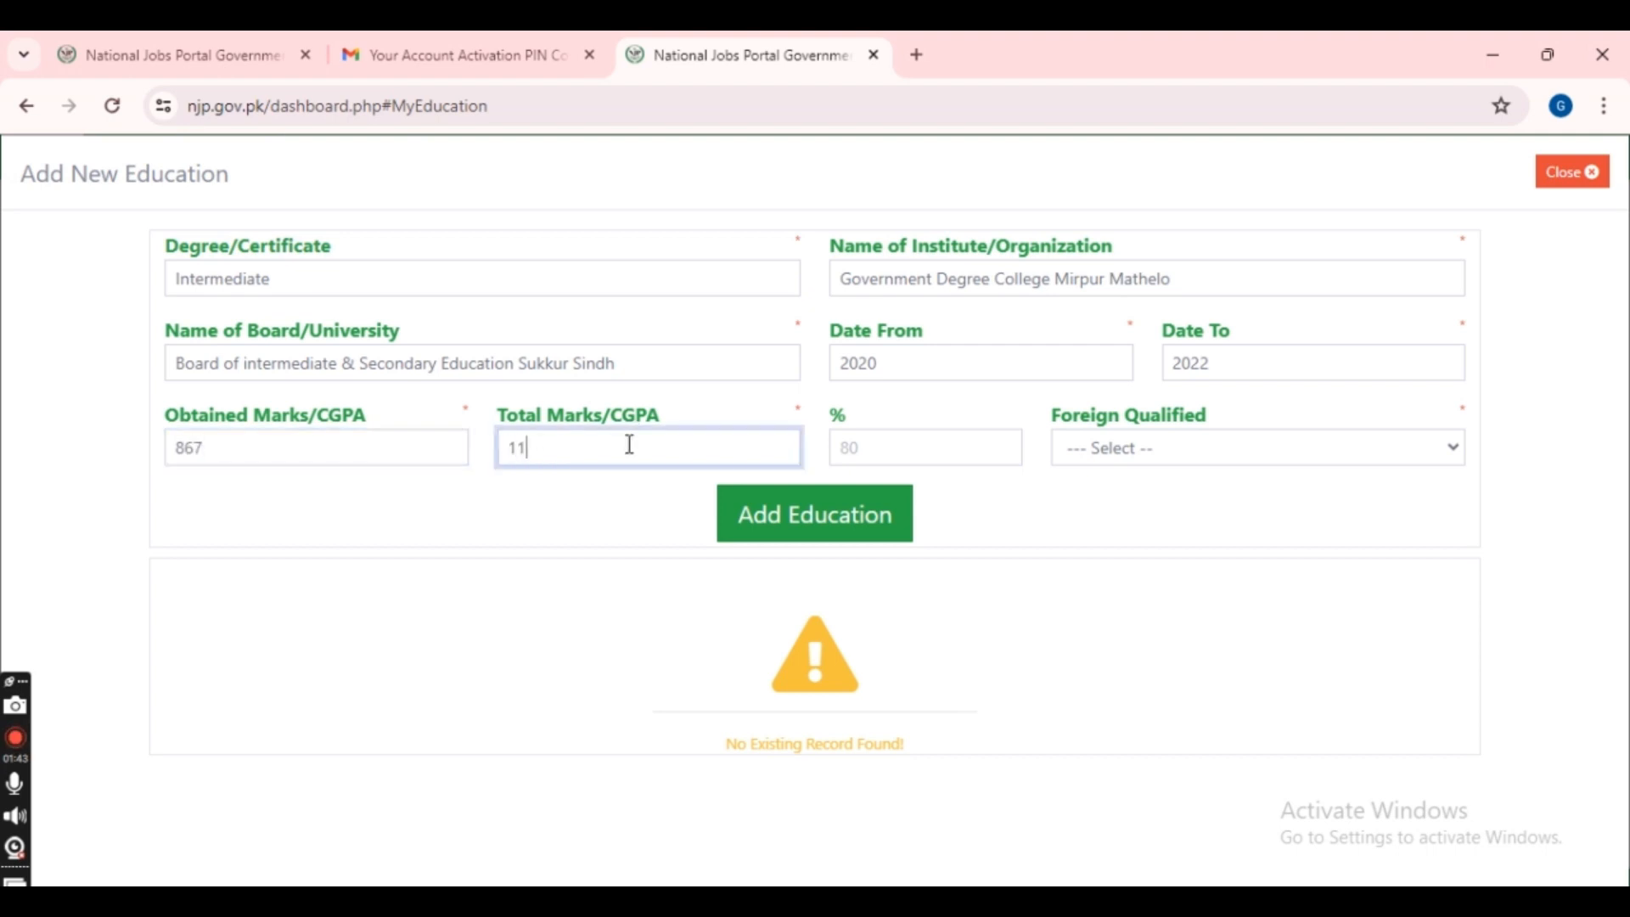
text(00)
click(1249, 462)
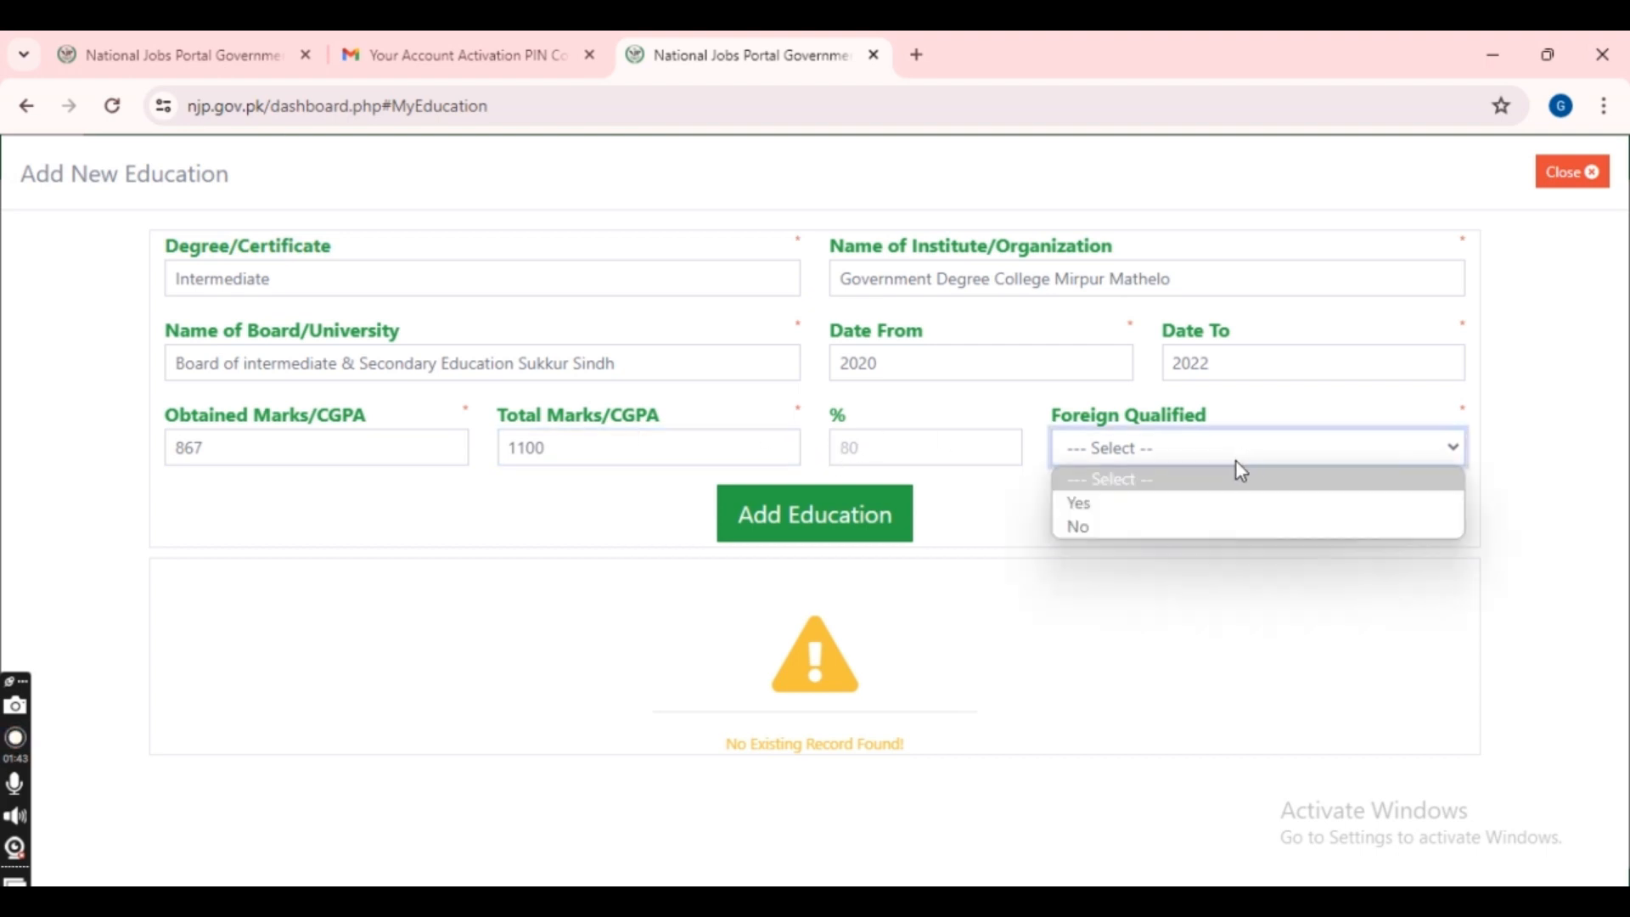
click(1205, 528)
- Add the Intermediate education record to the CV, then add Administration & IT as a field of experience
click(786, 535)
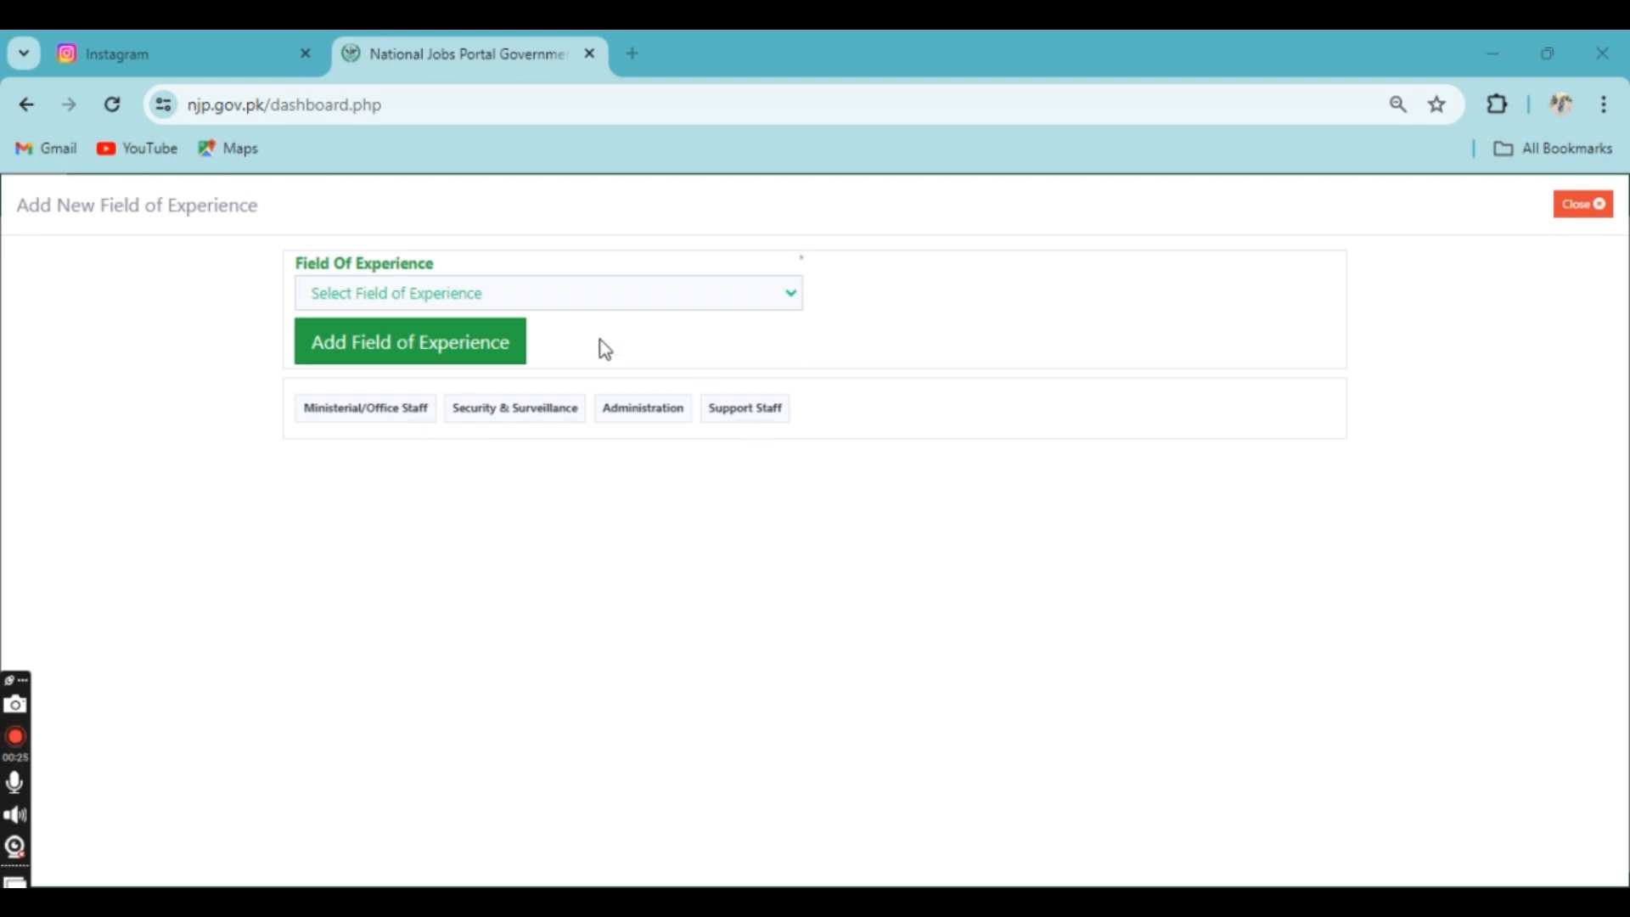
click(563, 304)
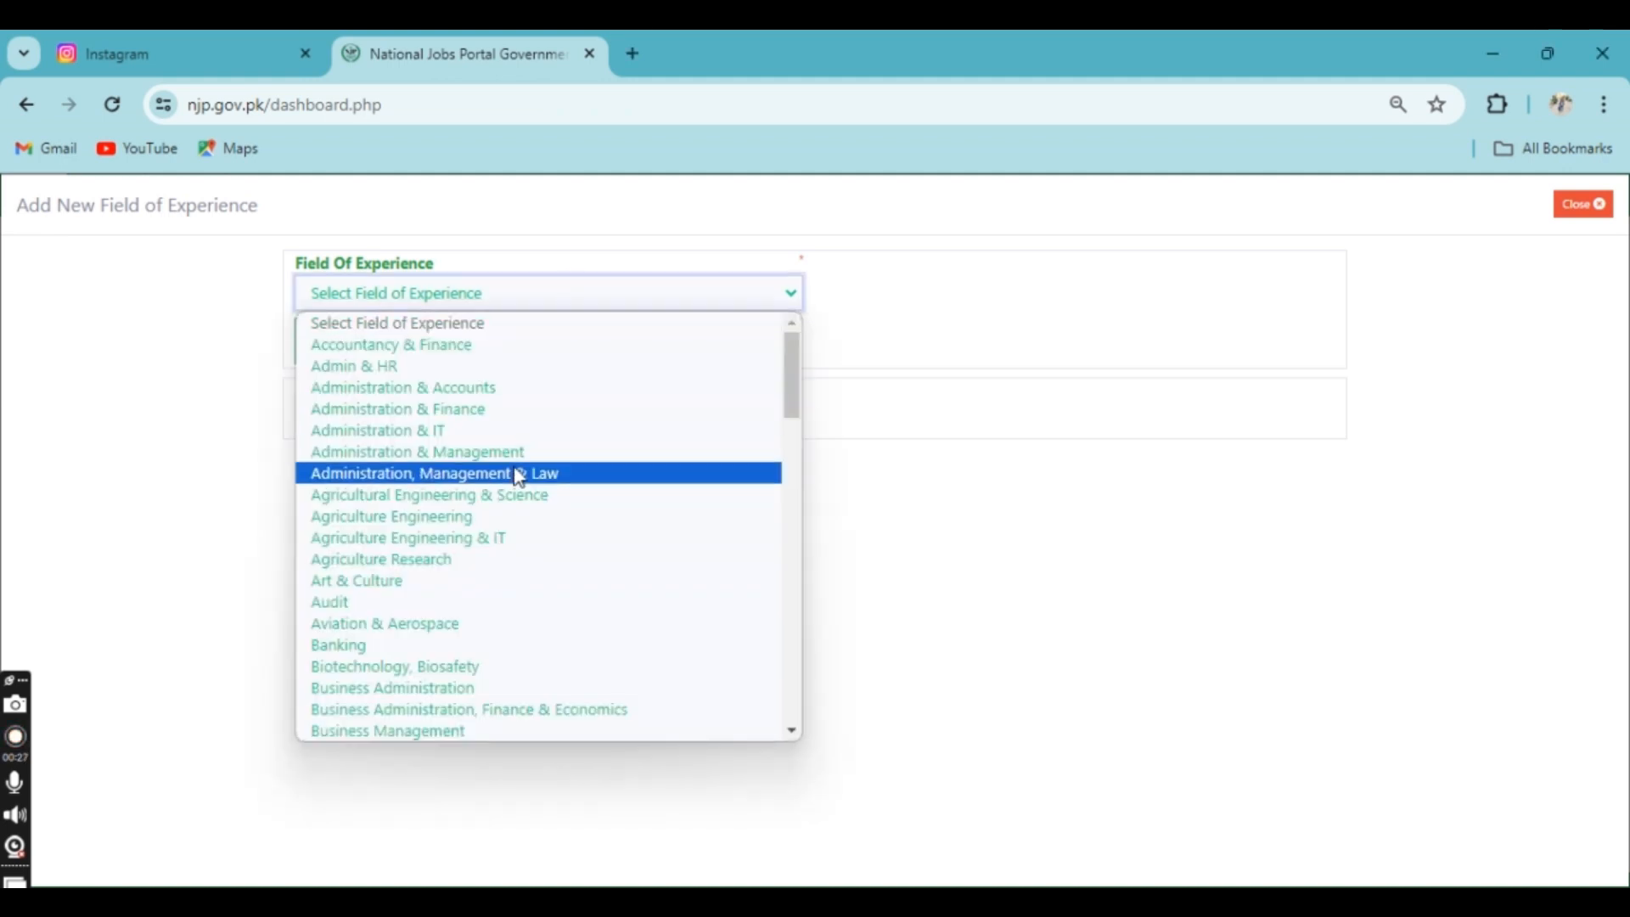
click(540, 433)
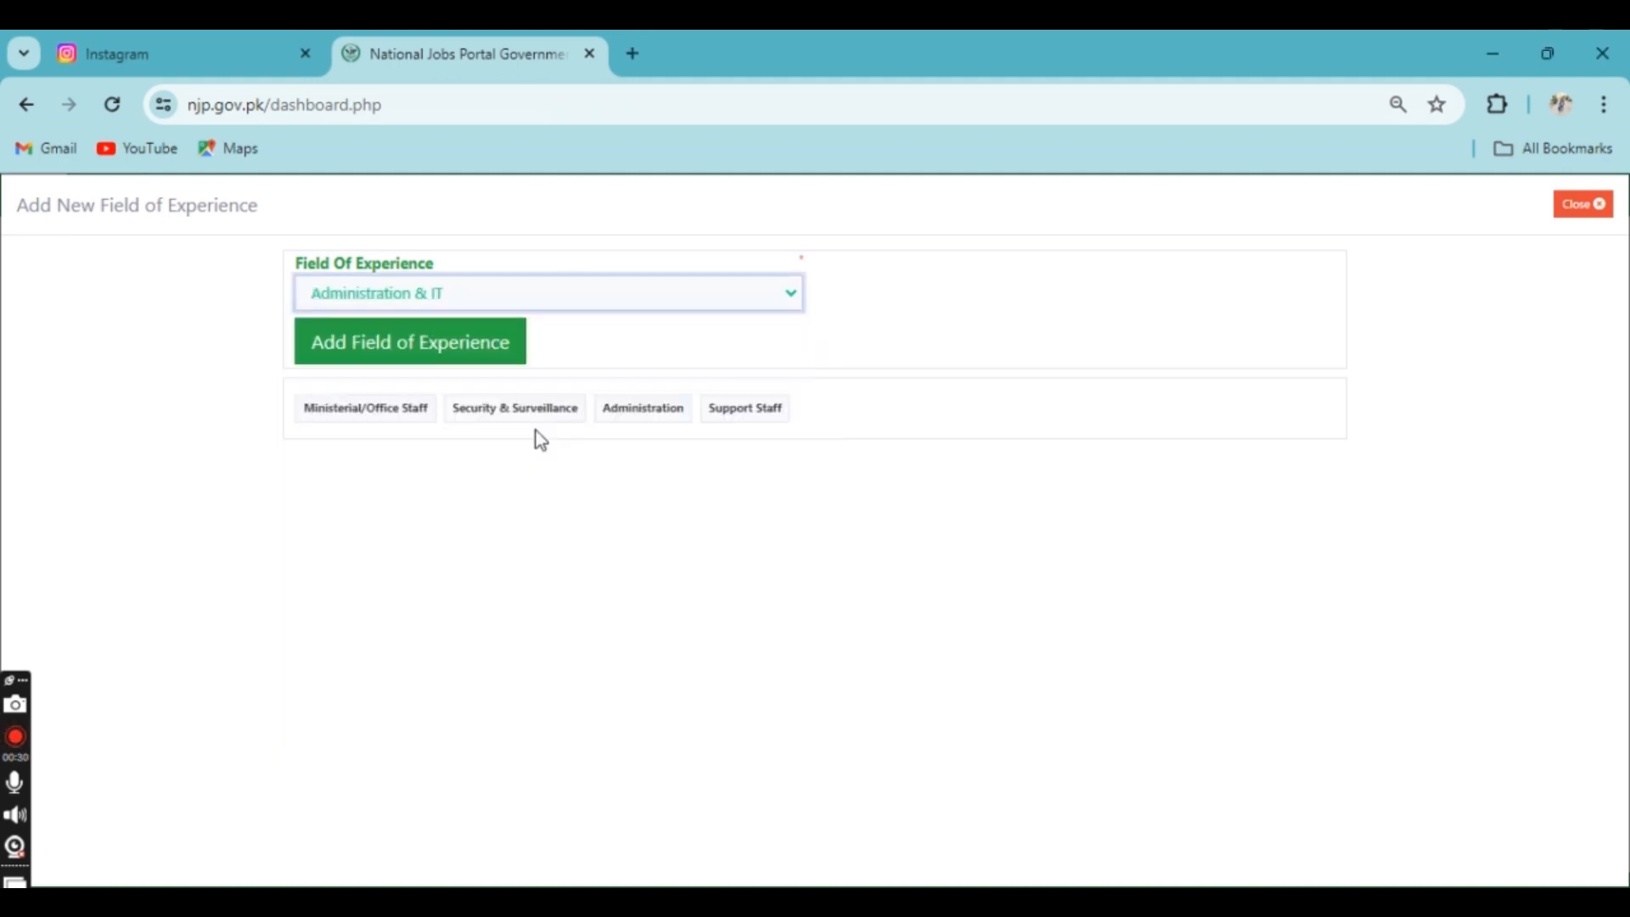
click(475, 347)
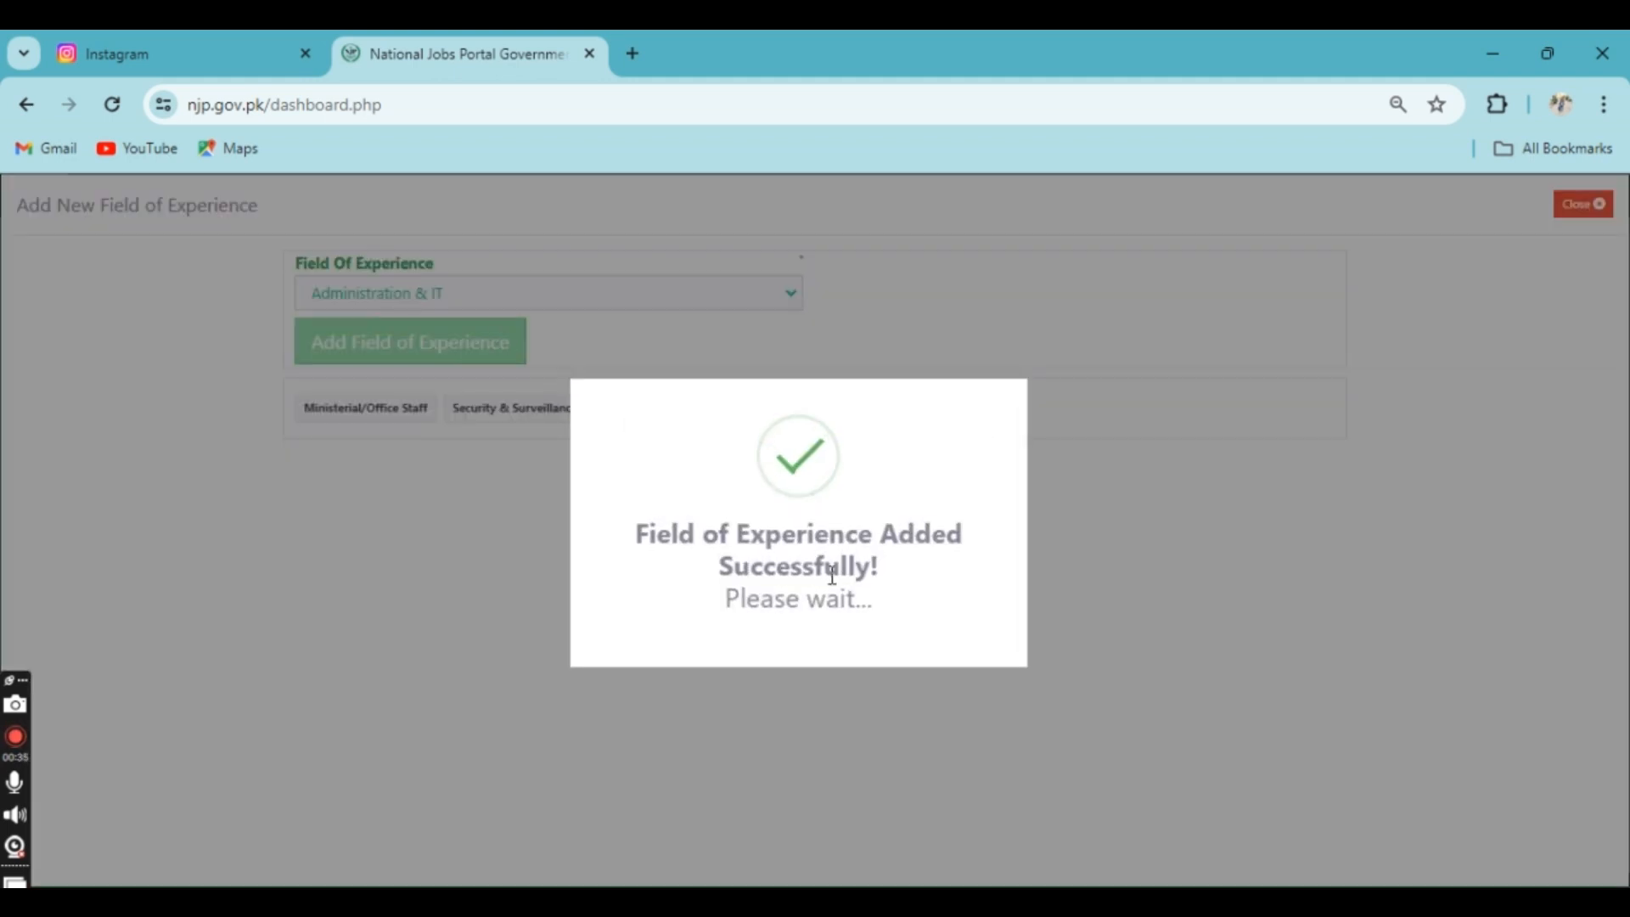